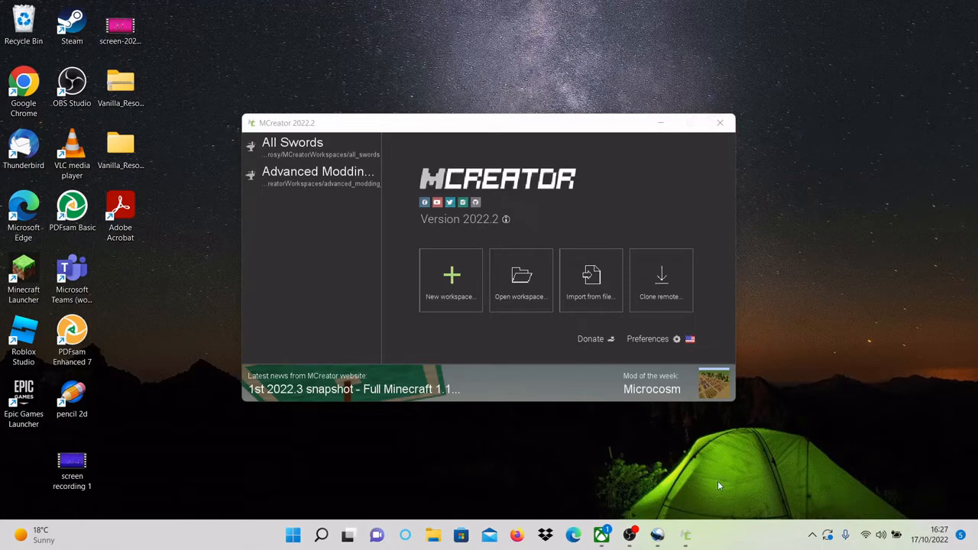
# Step: Switch to Microsoft Edge and open the MCreator 2022.2 download page on mcreator.net
pyautogui.click(687, 539)
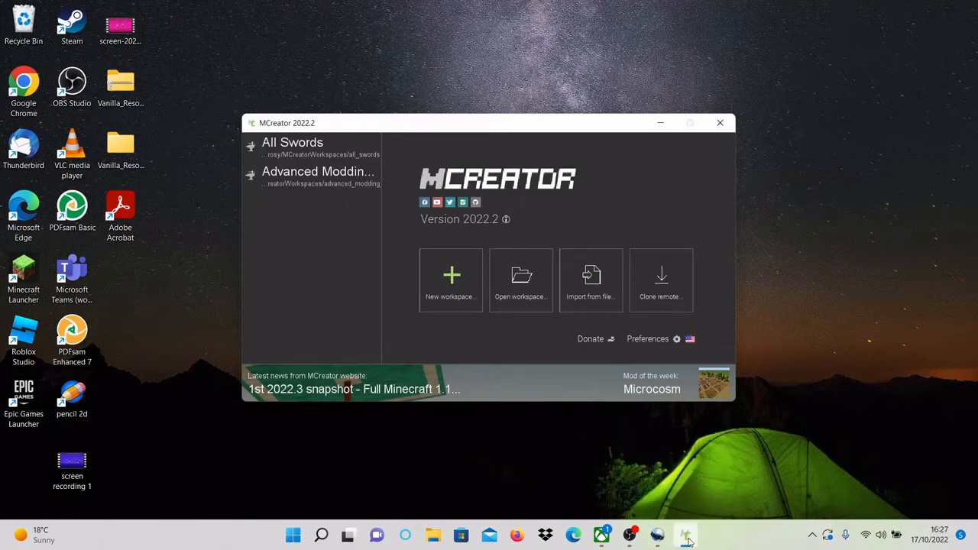
pyautogui.click(572, 537)
pyautogui.click(572, 32)
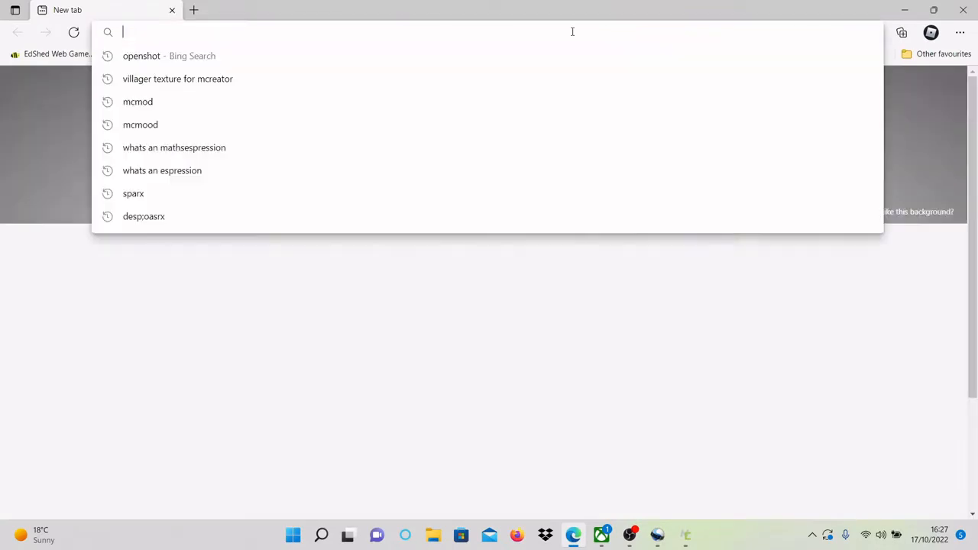
pyautogui.write('mcr')
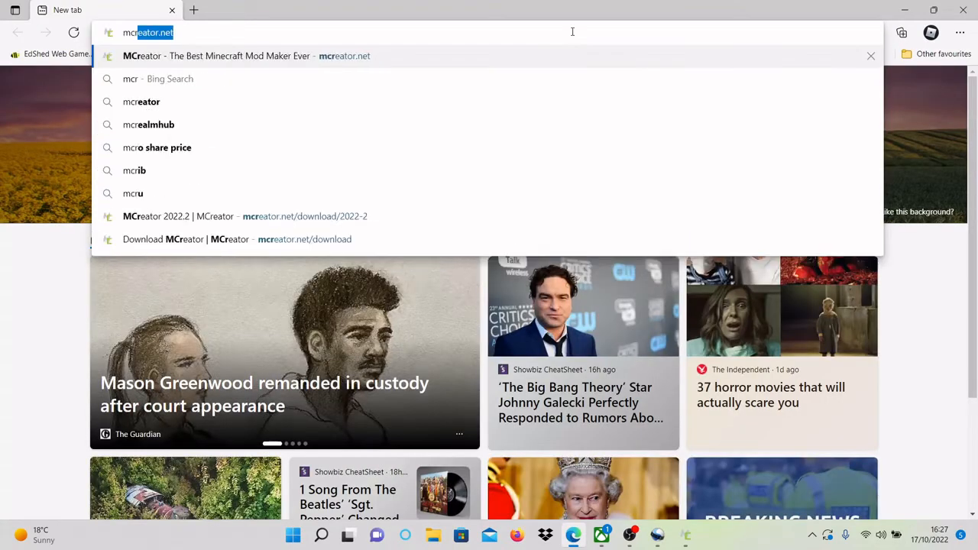
pyautogui.write('eator')
pyautogui.press('Return')
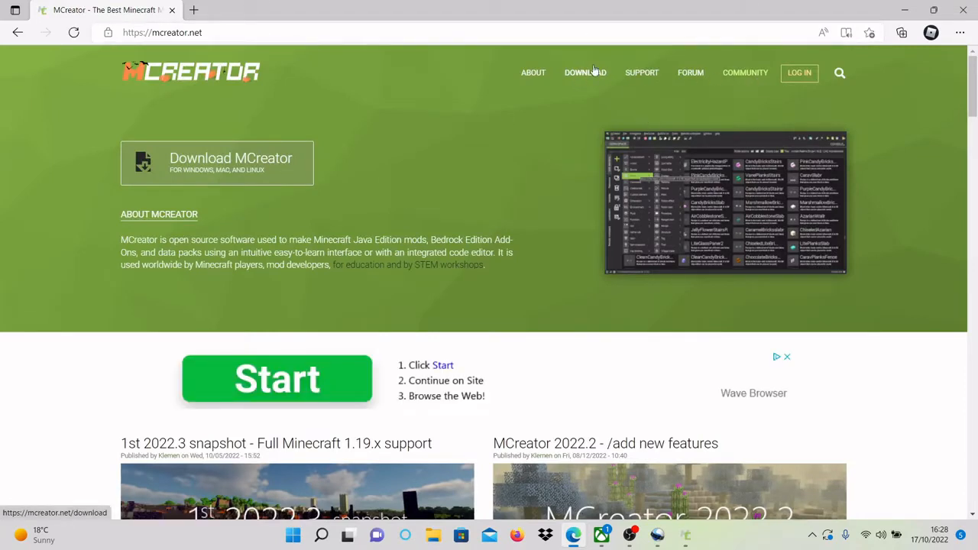
pyautogui.click(205, 179)
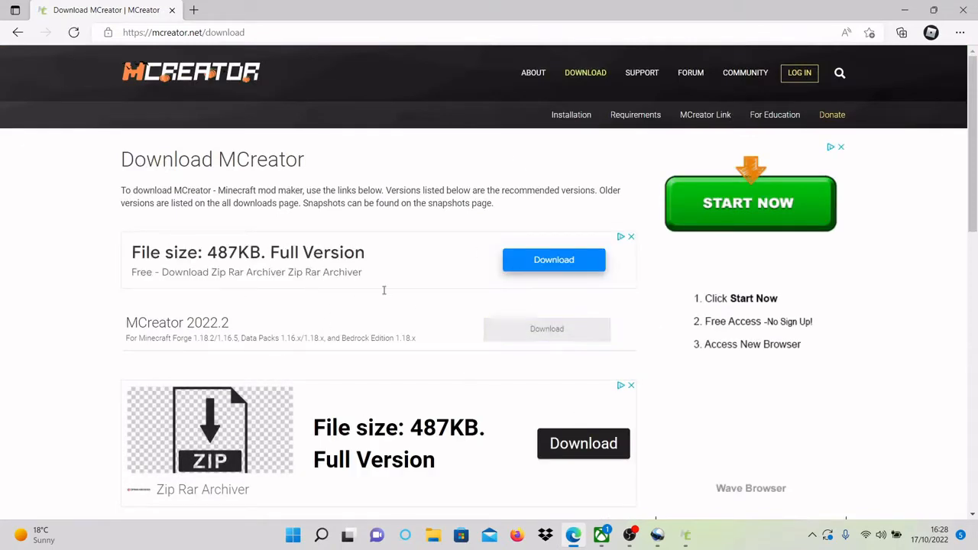
pyautogui.click(556, 329)
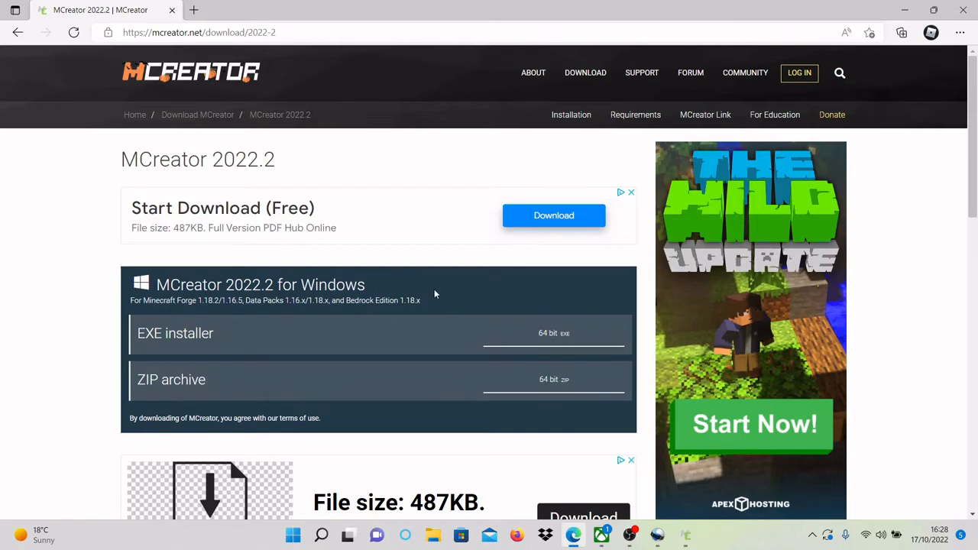
# Step: Switch to MCreator and create a new Minecraft Forge mod workspace with the display name Tutorial
pyautogui.click(686, 533)
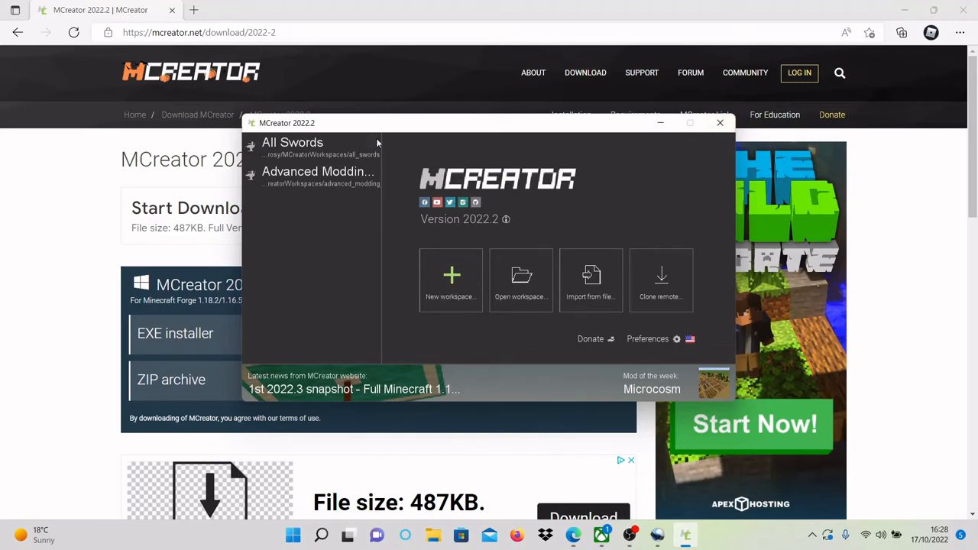
pyautogui.click(464, 295)
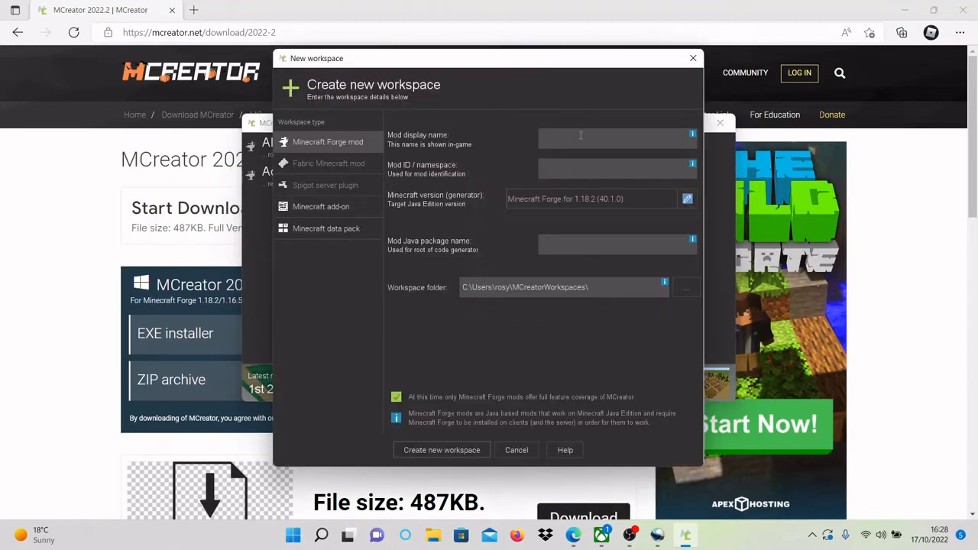
pyautogui.press('capslock')
pyautogui.write('T')
pyautogui.press('capslock')
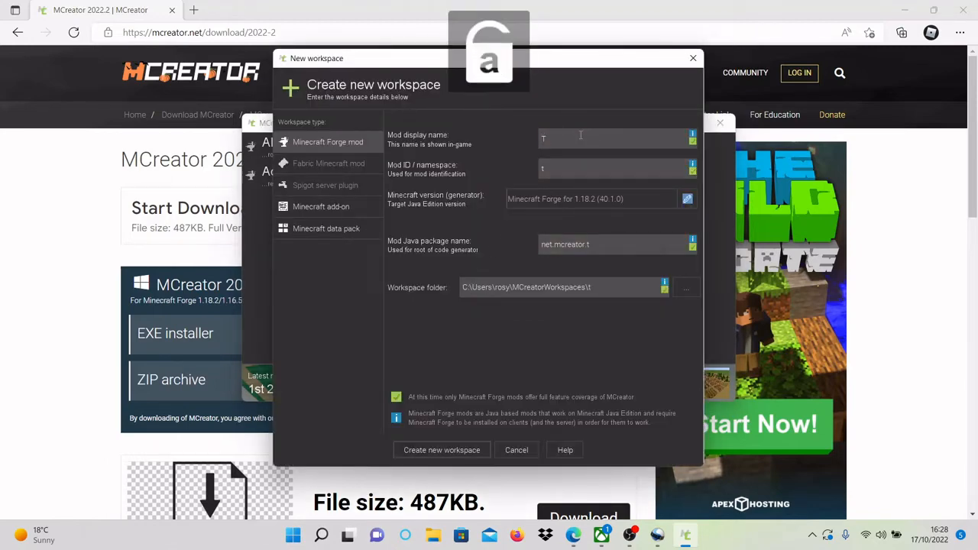
pyautogui.write('utorial')
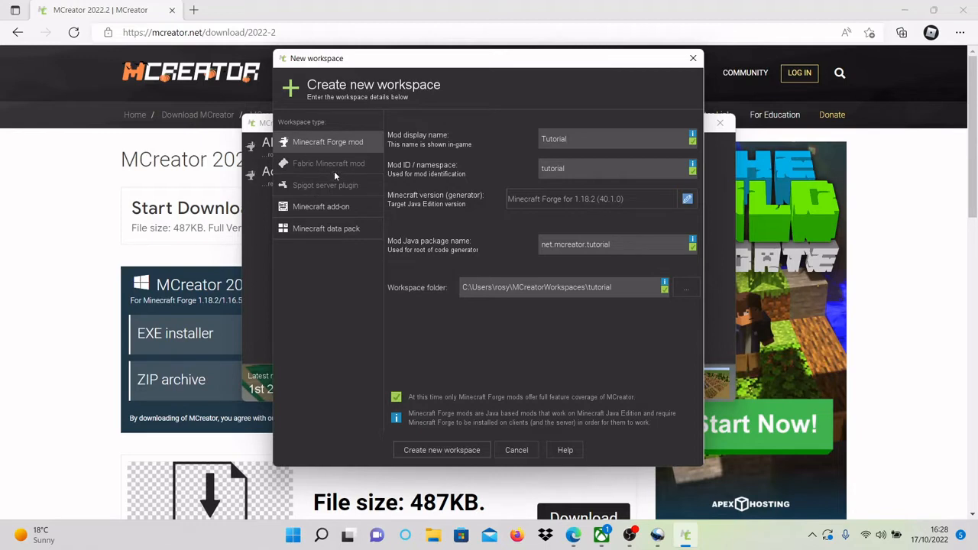
pyautogui.click(340, 211)
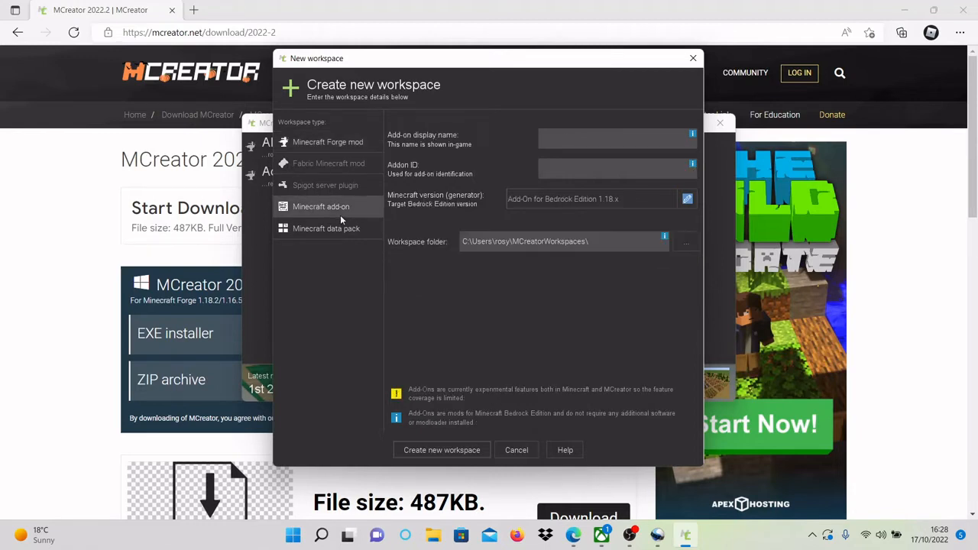
pyautogui.click(297, 233)
pyautogui.click(310, 144)
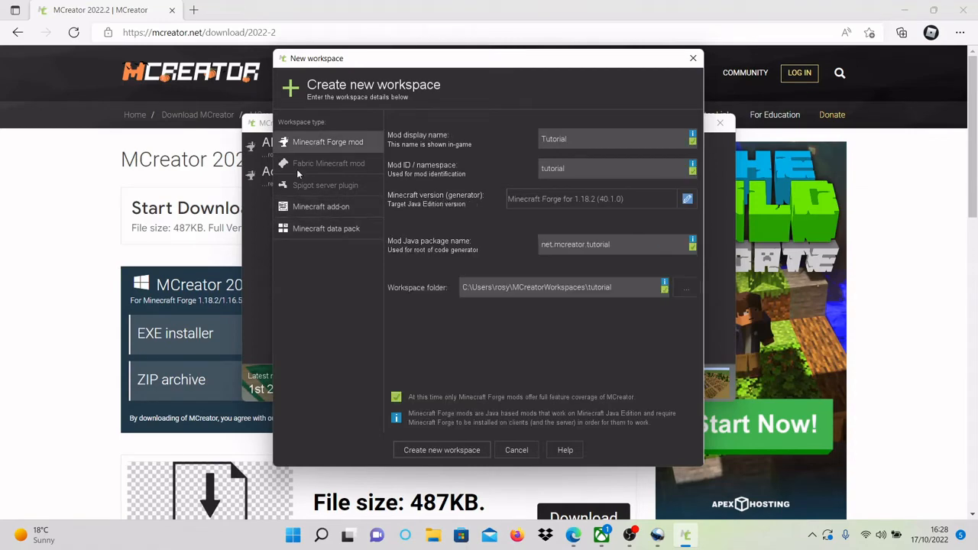
pyautogui.click(474, 450)
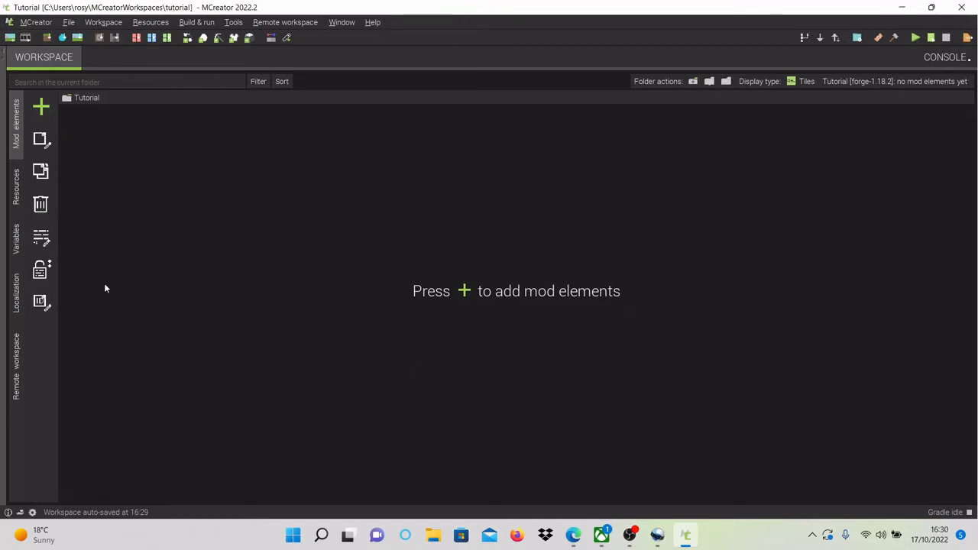
# Step: Add a new Block mod element named Block1 to the Tutorial workspace
pyautogui.click(42, 109)
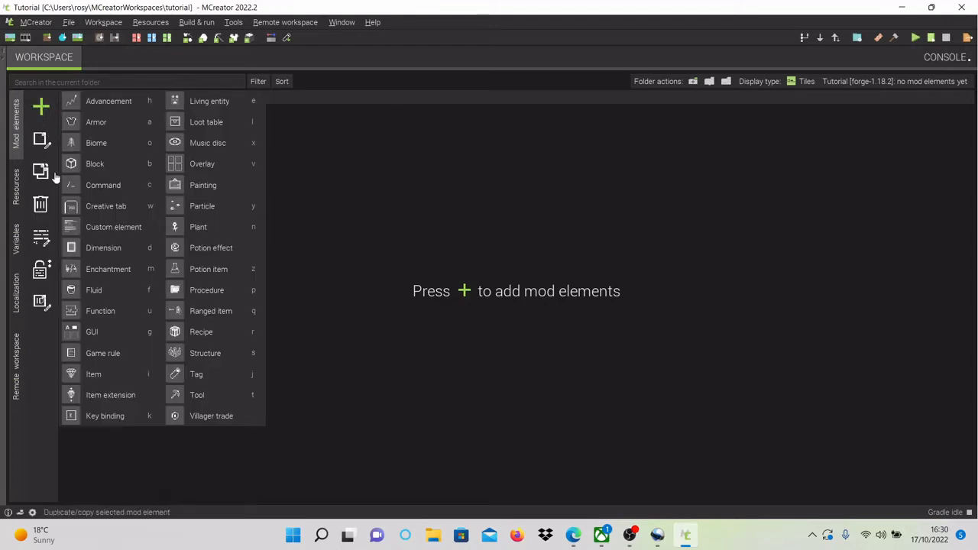
pyautogui.click(145, 172)
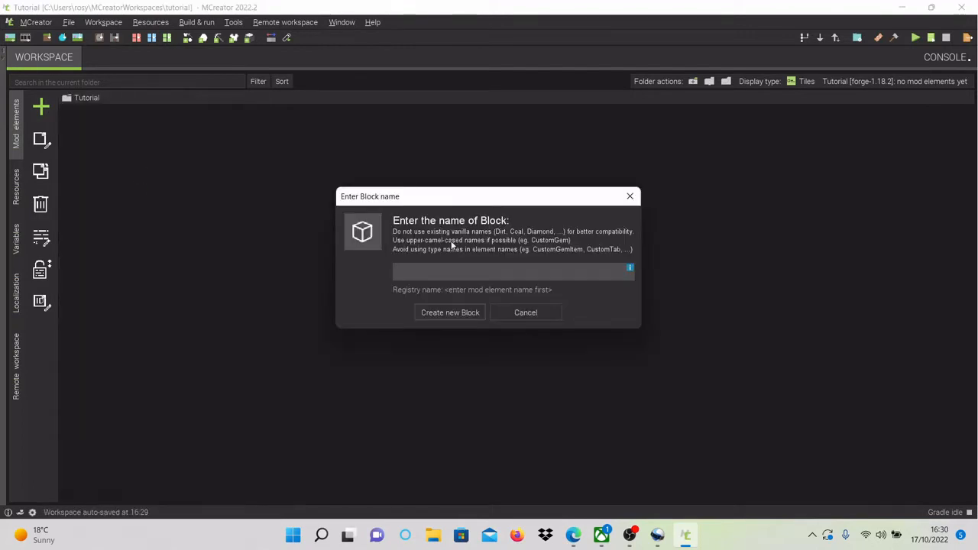
pyautogui.press('capslock')
pyautogui.press('capslock')
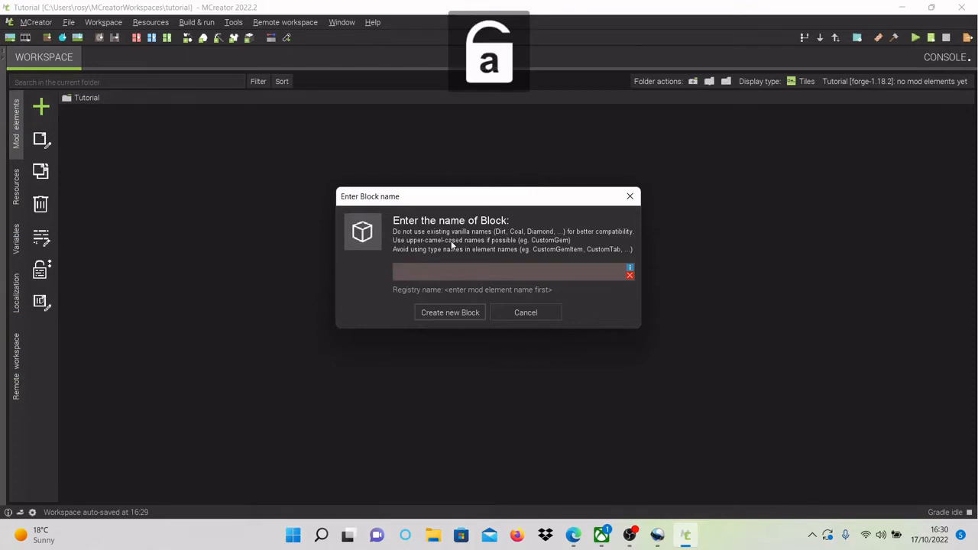
pyautogui.press('capslock')
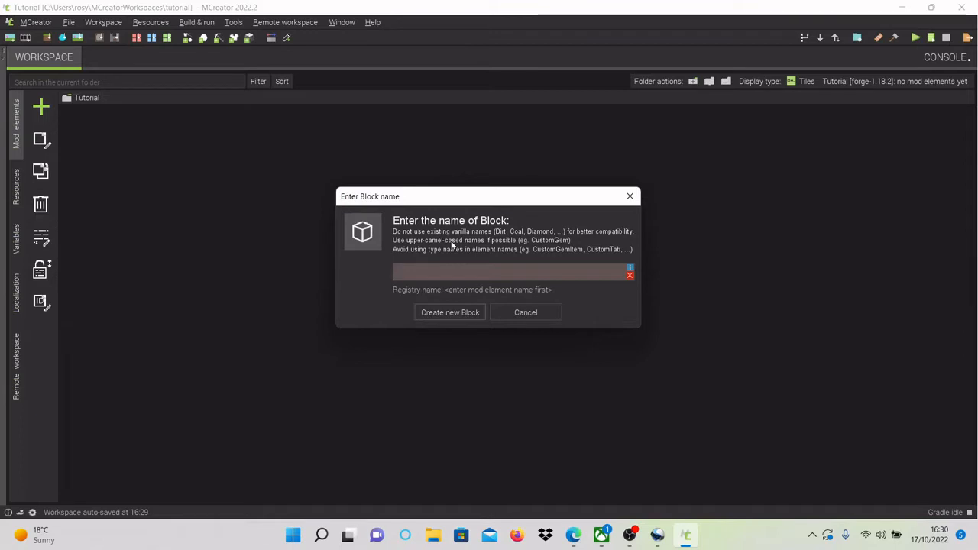
pyautogui.write('B')
pyautogui.press('capslock')
pyautogui.write('lock')
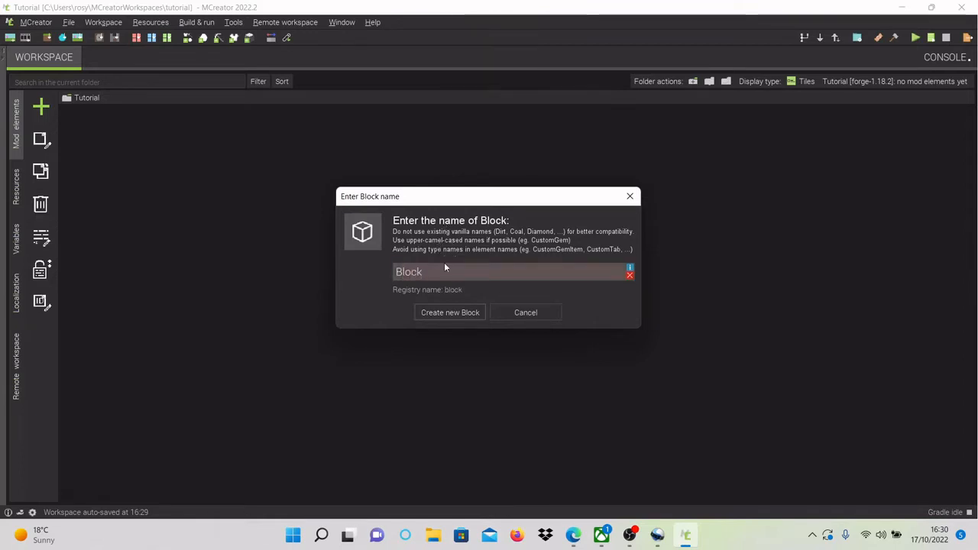
pyautogui.write('1')
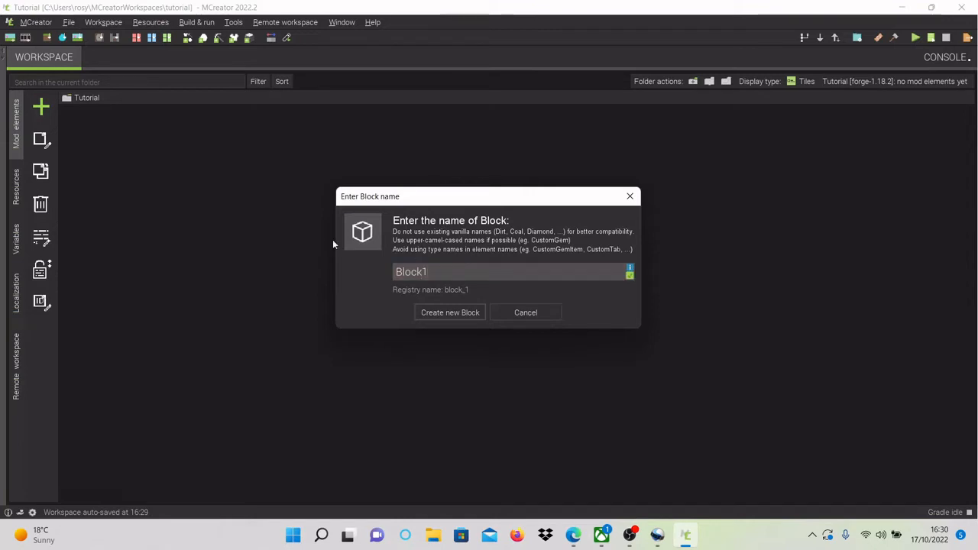
pyautogui.click(456, 318)
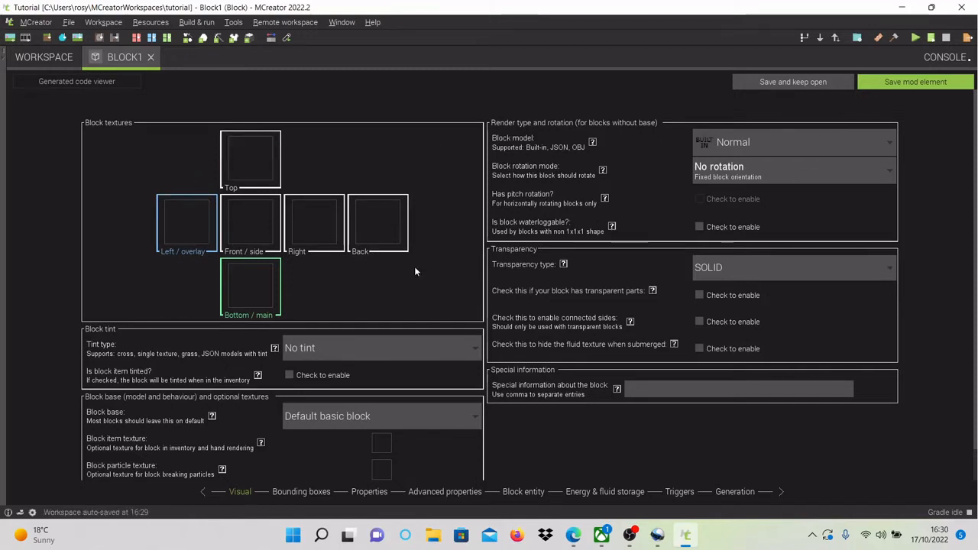
# Step: Create a new 16 by 16 transparent texture from scratch, starting from the block's left/overlay face
pyautogui.click(187, 217)
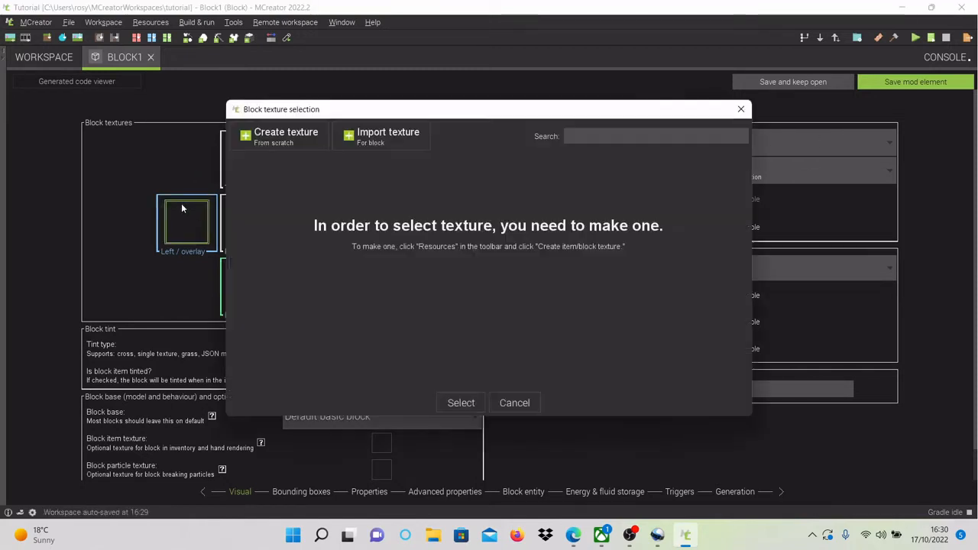
pyautogui.click(287, 137)
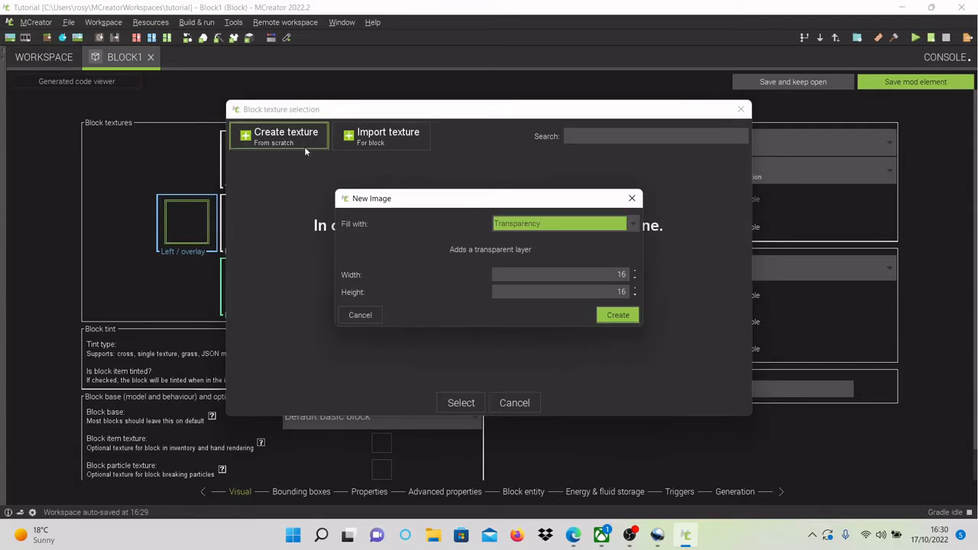
pyautogui.click(618, 316)
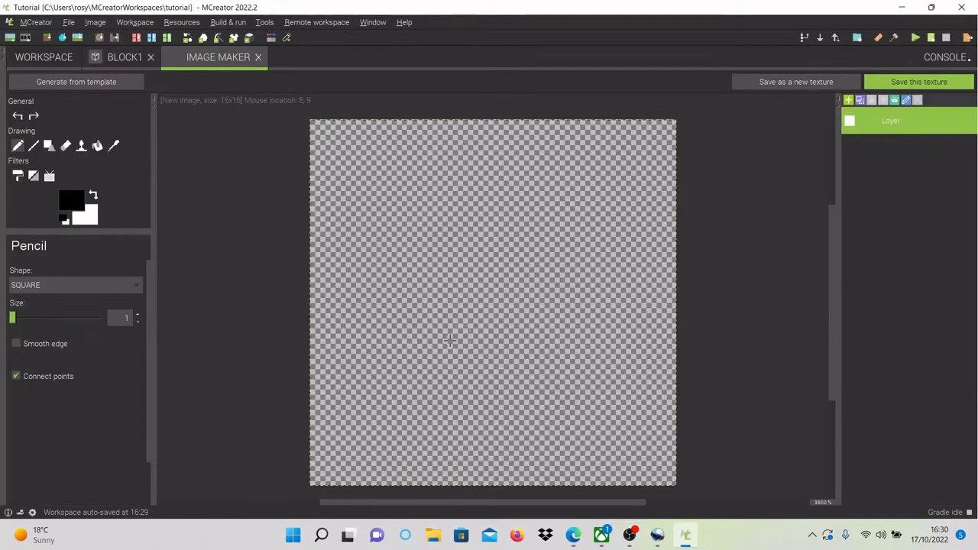
# Step: Try freehand black Pencil strokes and Eraser strokes on the blank texture, and undo them all
pyautogui.moveTo(440, 359)
pyautogui.mouseDown()
pyautogui.moveTo(430, 391)
pyautogui.moveTo(375, 225)
pyautogui.moveTo(497, 444)
pyautogui.moveTo(574, 360)
pyautogui.mouseUp()
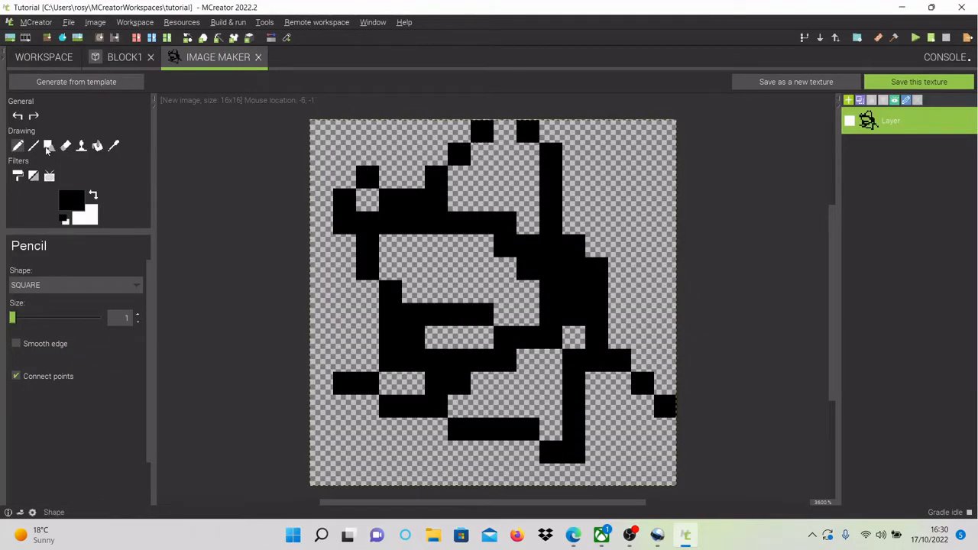
pyautogui.click(66, 146)
pyautogui.moveTo(382, 229)
pyautogui.mouseDown()
pyautogui.moveTo(463, 214)
pyautogui.moveTo(413, 347)
pyautogui.moveTo(441, 362)
pyautogui.mouseUp()
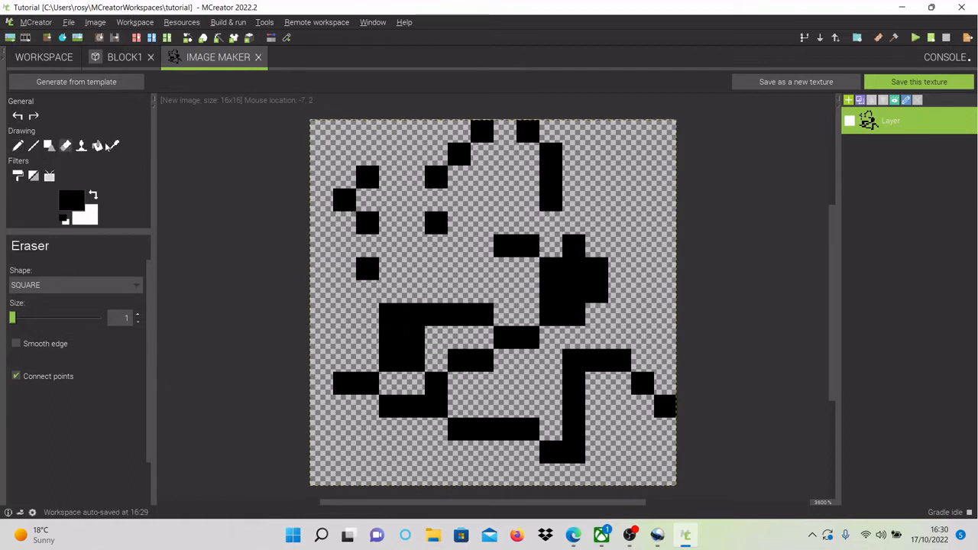
pyautogui.click(97, 145)
pyautogui.click(113, 145)
pyautogui.click(17, 116)
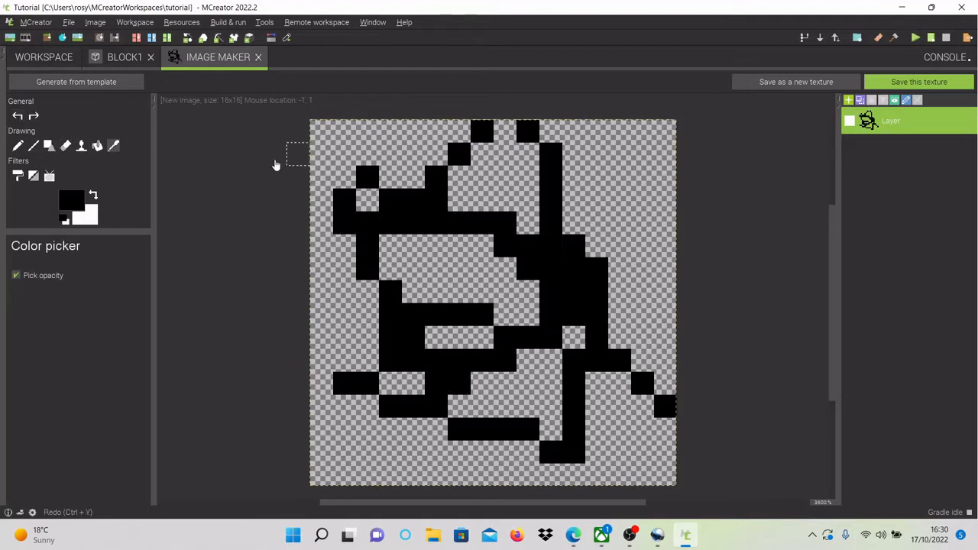
pyautogui.click(18, 116)
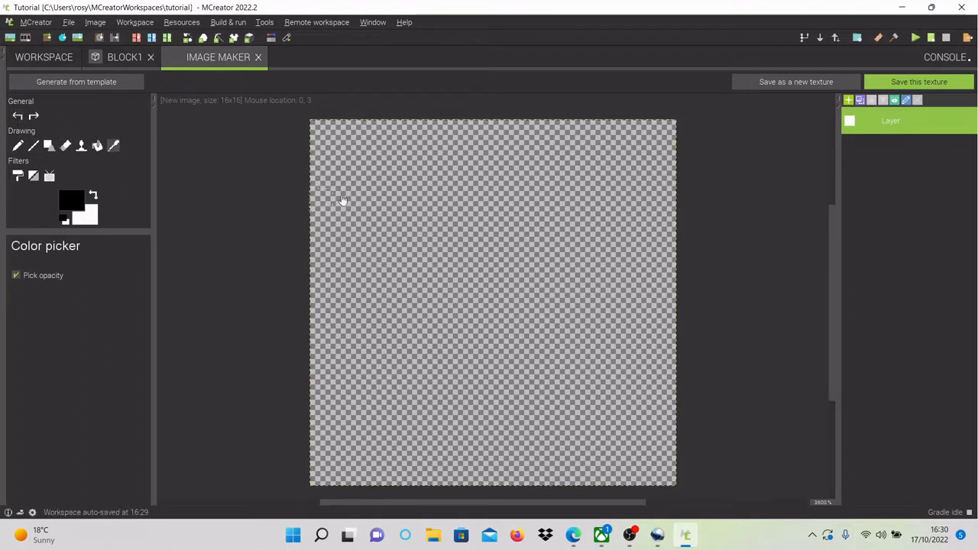
# Step: Set the foreground color to cyan and flood fill the whole texture with it
pyautogui.click(70, 200)
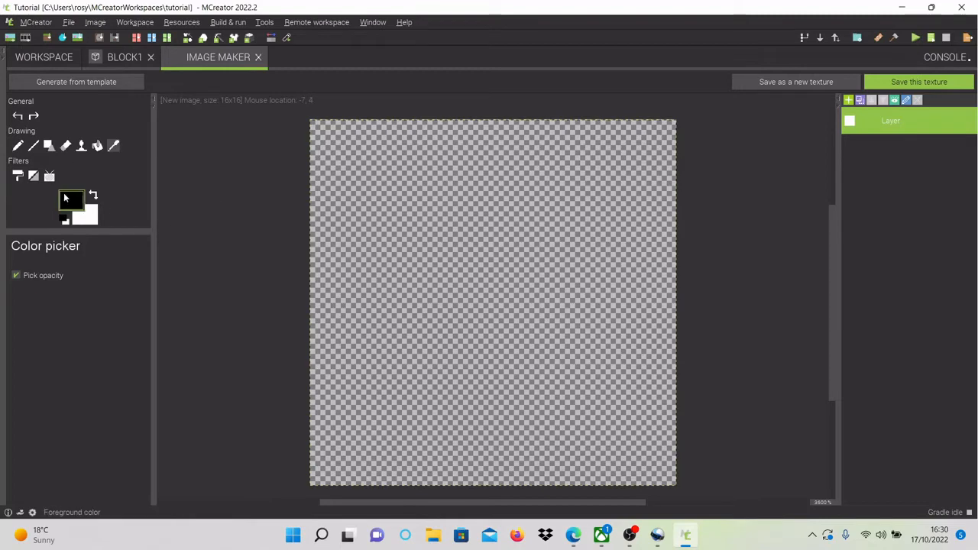
pyautogui.click(369, 234)
pyautogui.click(442, 371)
pyautogui.click(97, 145)
pyautogui.click(161, 192)
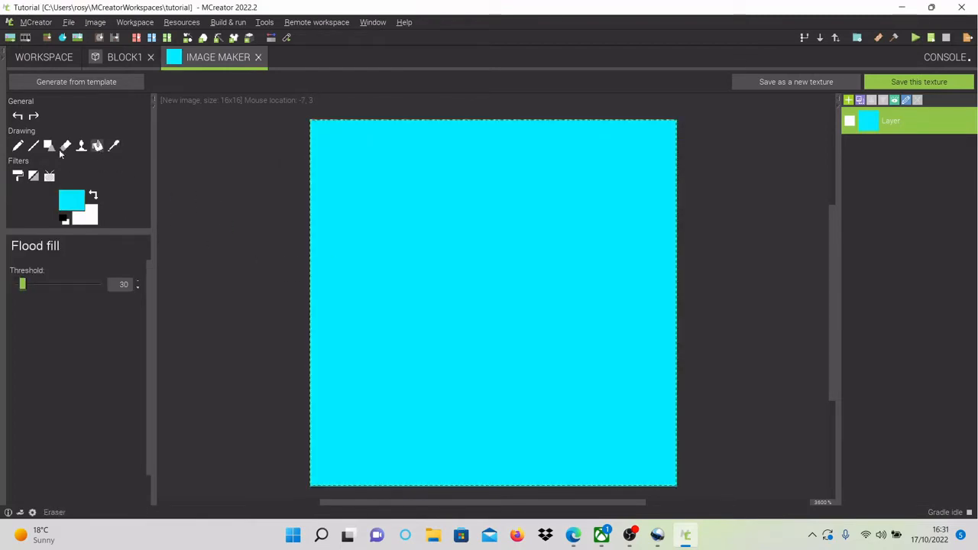
# Step: Draw a smiley face on the cyan texture with a black size 1 Pencil: a curved mouth and two single-pixel eyes
pyautogui.click(16, 146)
pyautogui.click(65, 196)
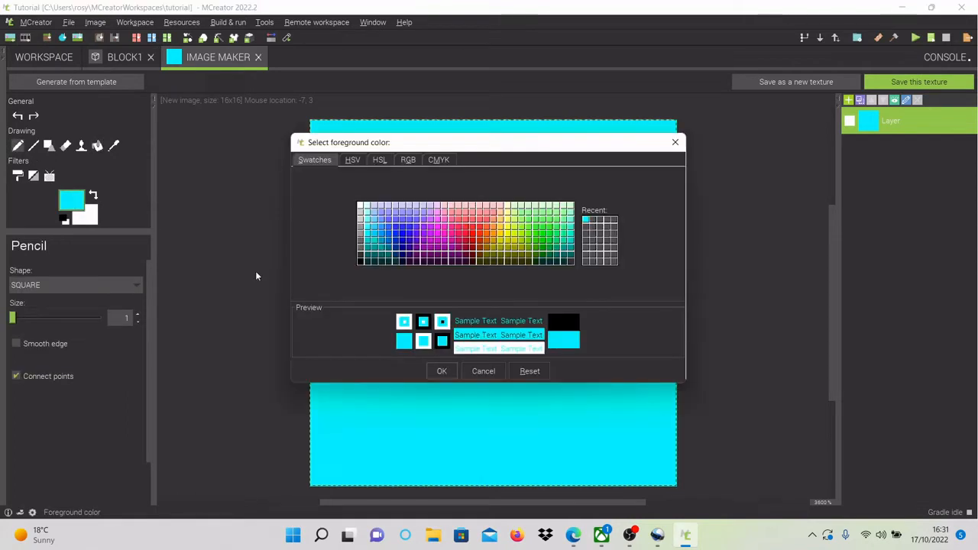
pyautogui.click(360, 261)
pyautogui.click(442, 371)
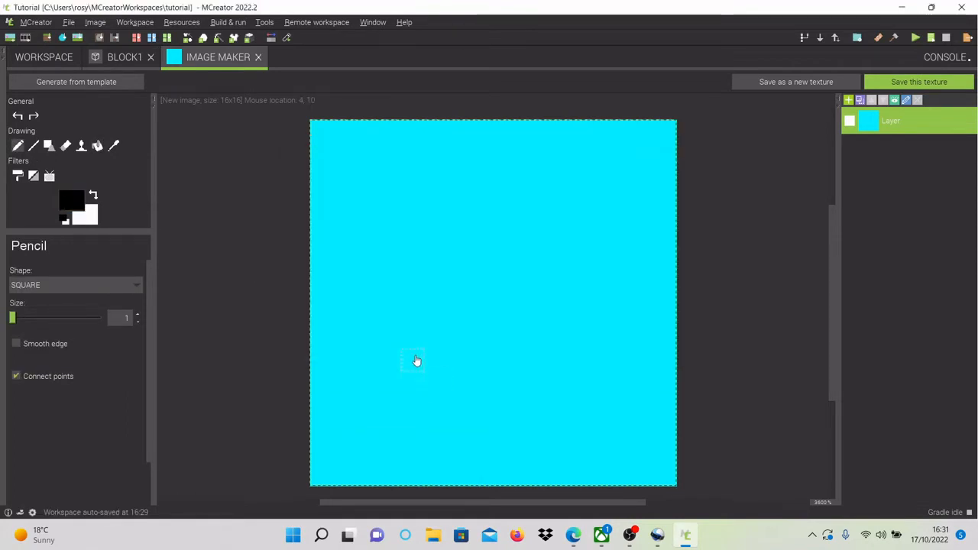
pyautogui.moveTo(417, 362); pyautogui.dragTo(574, 379)
pyautogui.click(483, 200)
pyautogui.click(413, 200)
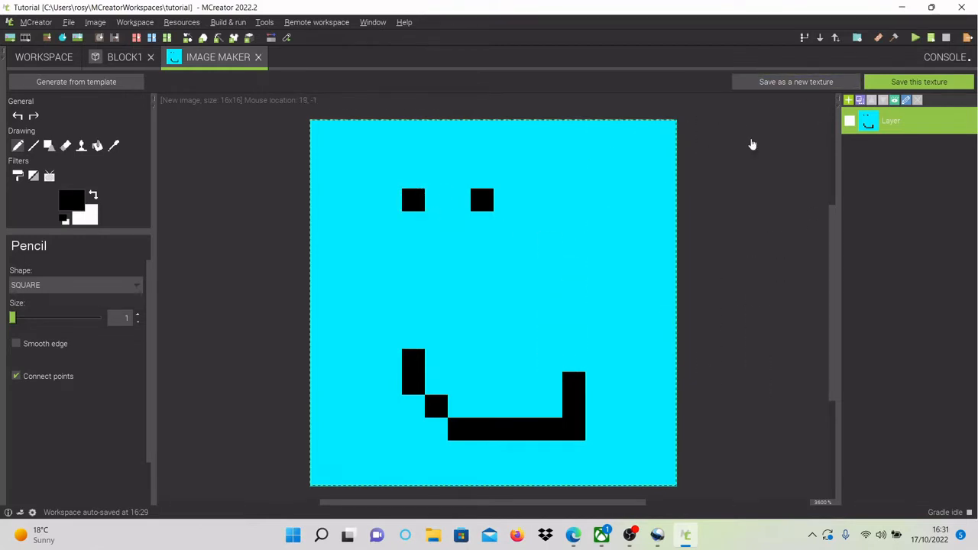
# Step: Save the image as a new texture named block1 with the texture kind Block
pyautogui.click(738, 84)
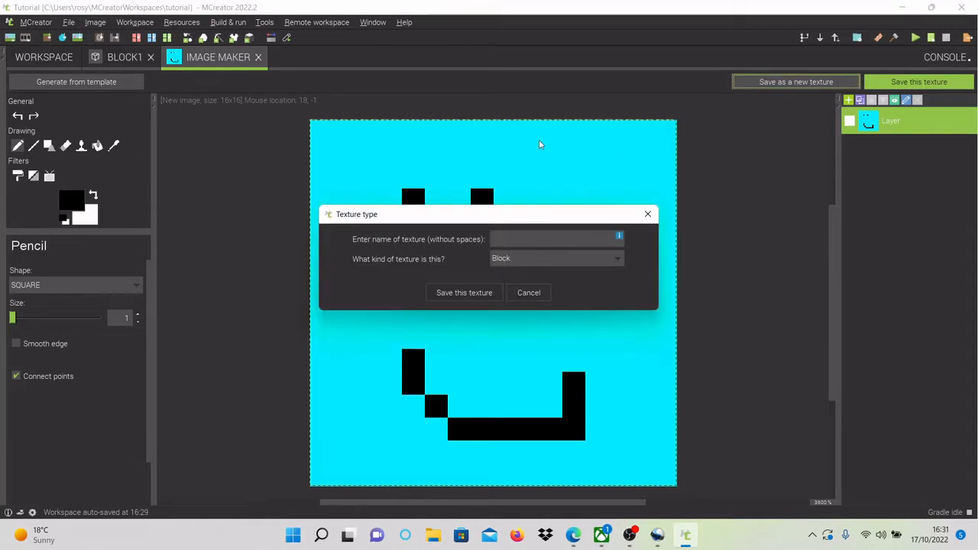
pyautogui.write('lock1')
pyautogui.click(520, 259)
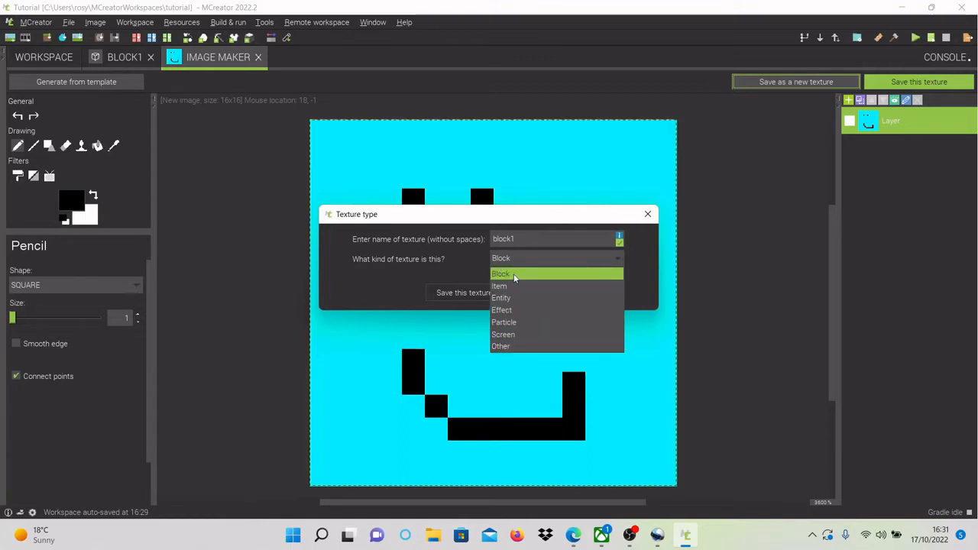
pyautogui.click(508, 276)
pyautogui.click(461, 294)
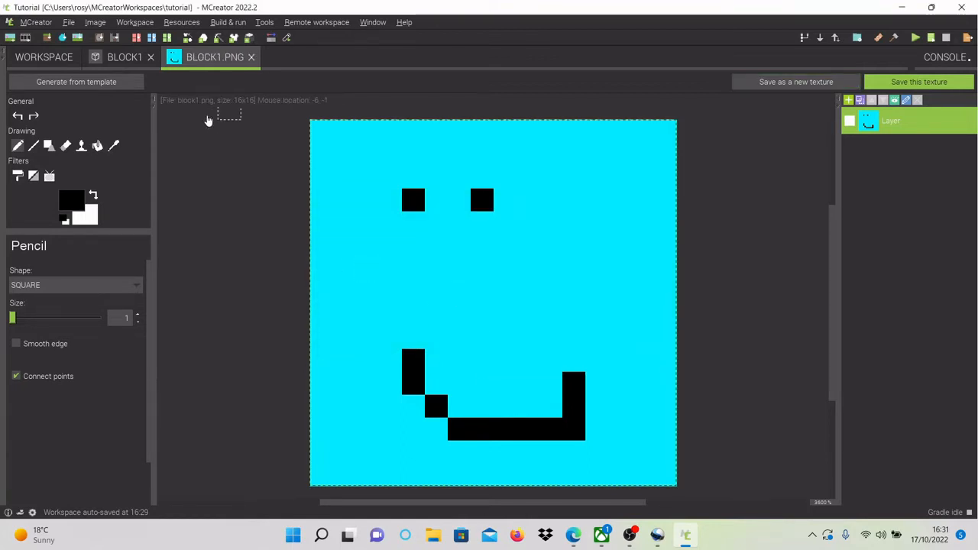
# Step: Apply the smiley face texture to all six faces of Block1
pyautogui.click(138, 60)
pyautogui.click(198, 224)
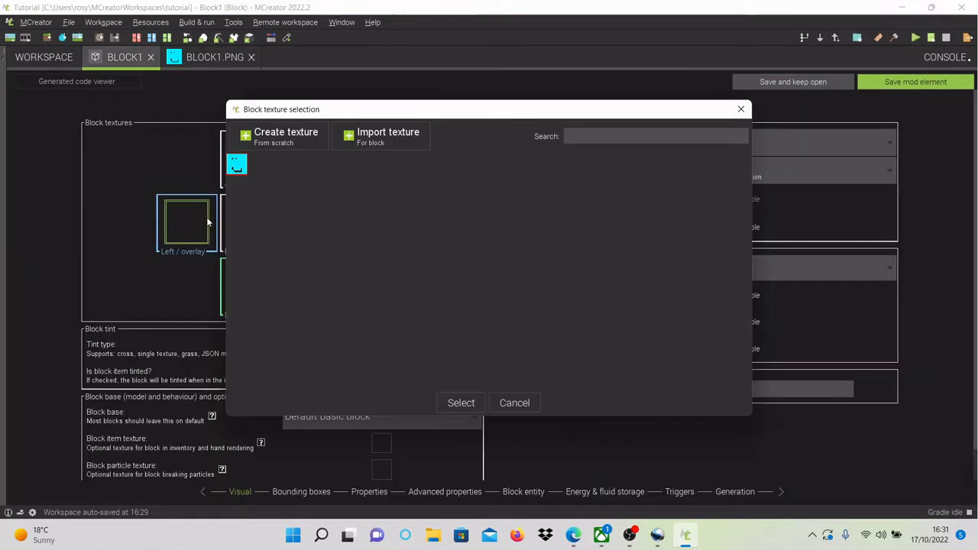
pyautogui.click(236, 164)
pyautogui.click(460, 403)
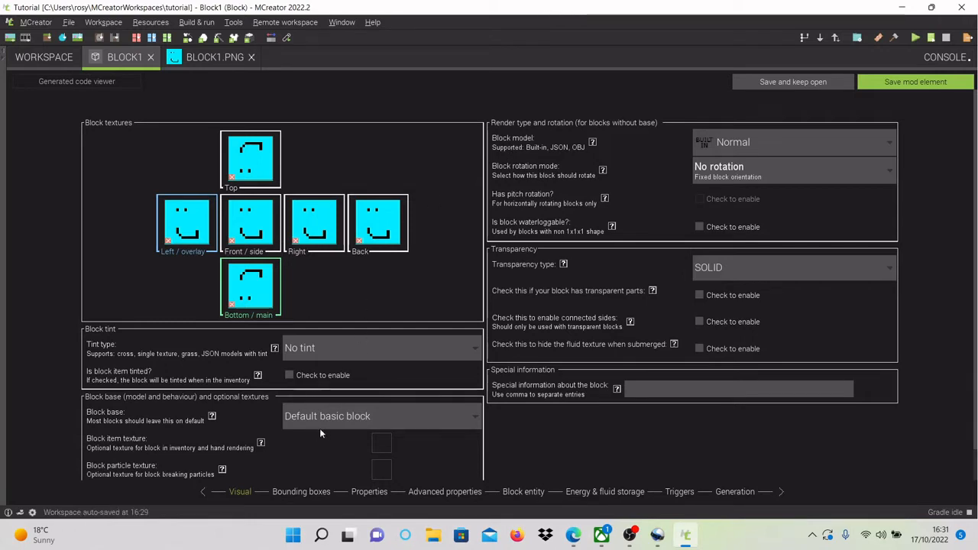
# Step: Change the block's in-game name to Block in its general properties
pyautogui.click(314, 494)
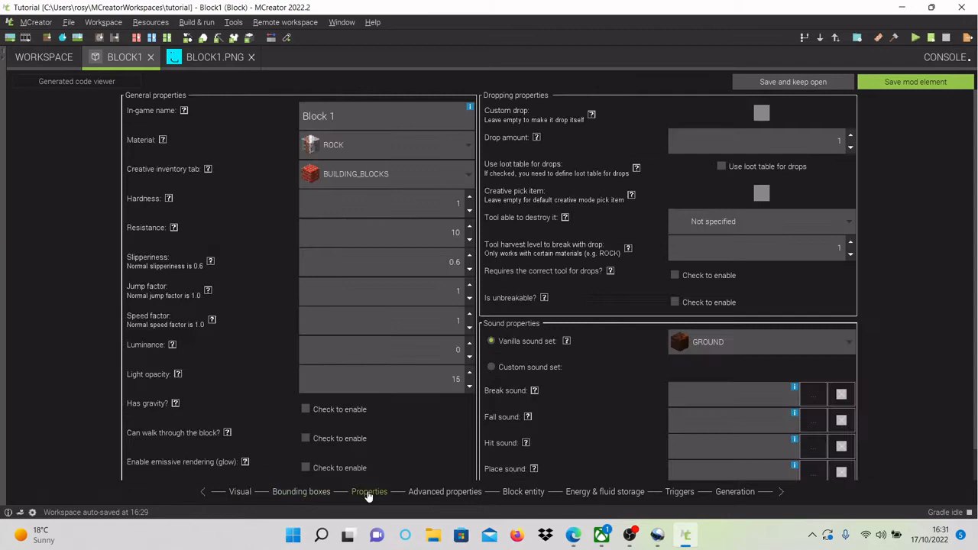
pyautogui.click(370, 493)
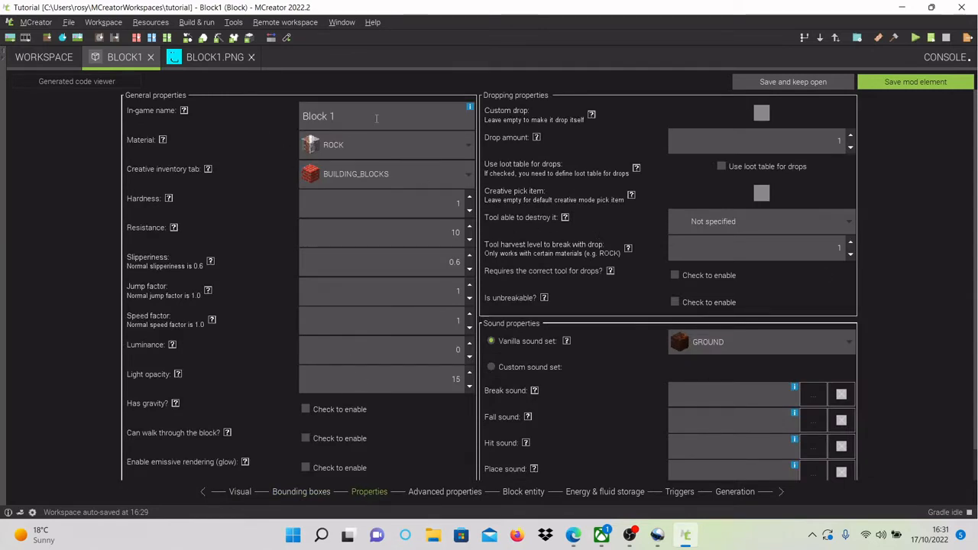
pyautogui.click(329, 116)
pyautogui.doubleClick(331, 116)
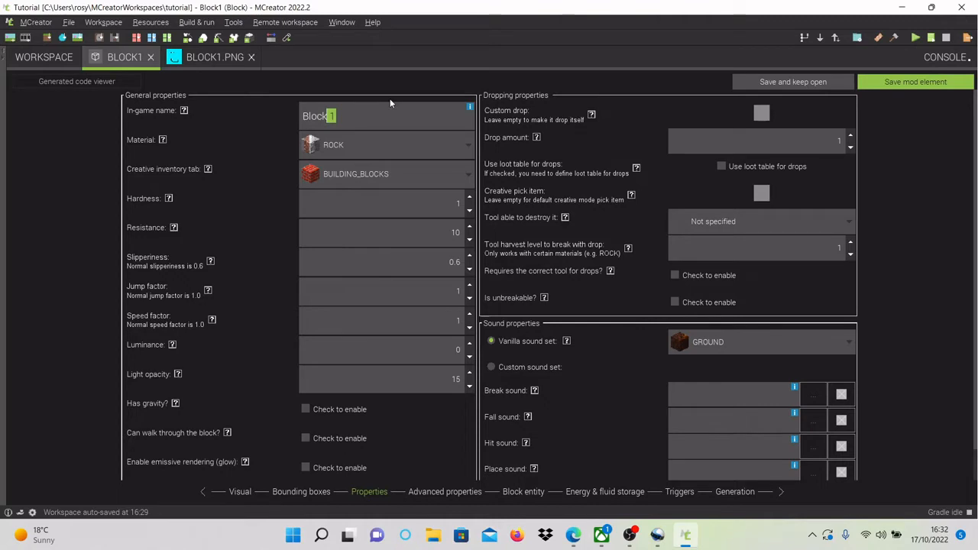
pyautogui.press('BackSpace')
# Step: Look through the block's material options and keep ROCK selected
pyautogui.click(387, 150)
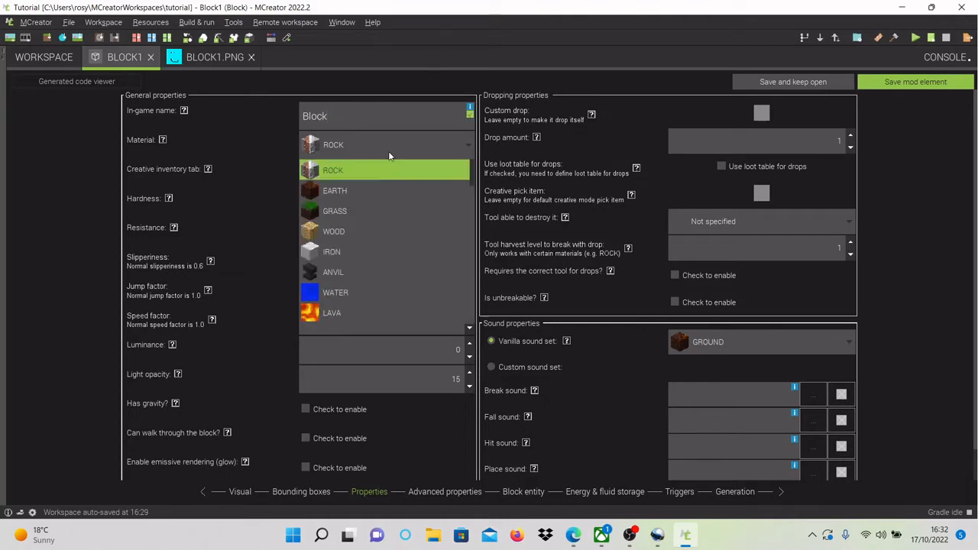
pyautogui.click(352, 169)
pyautogui.click(349, 145)
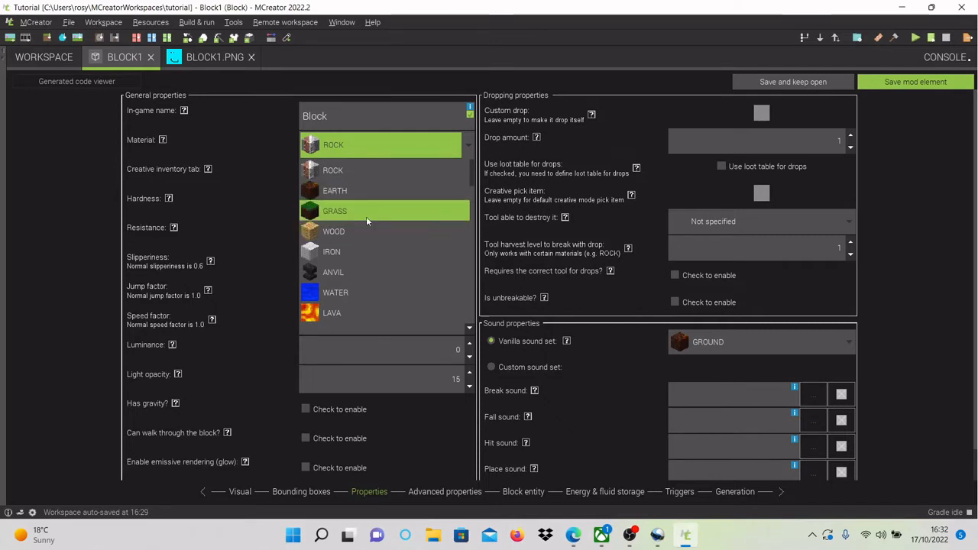
pyautogui.scroll(-1, 389, 244)
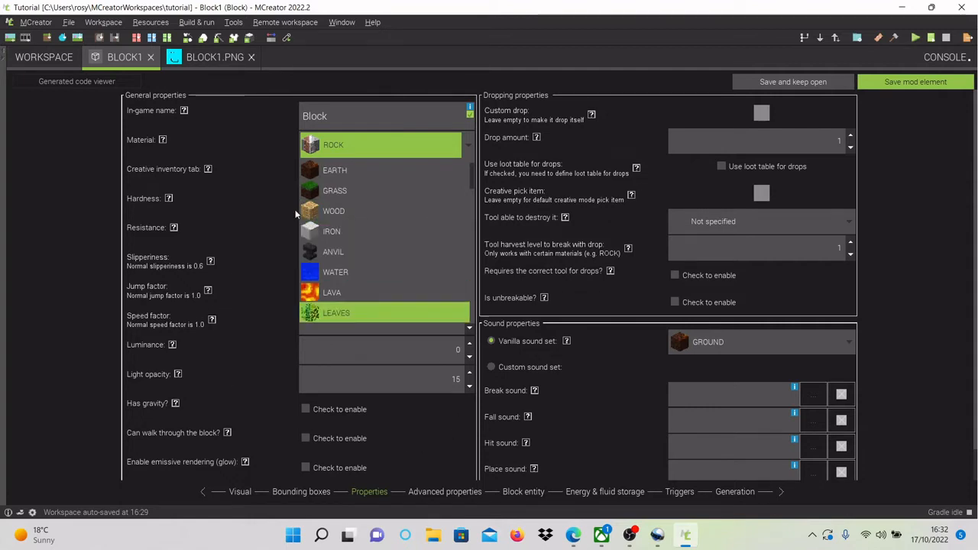
pyautogui.click(322, 143)
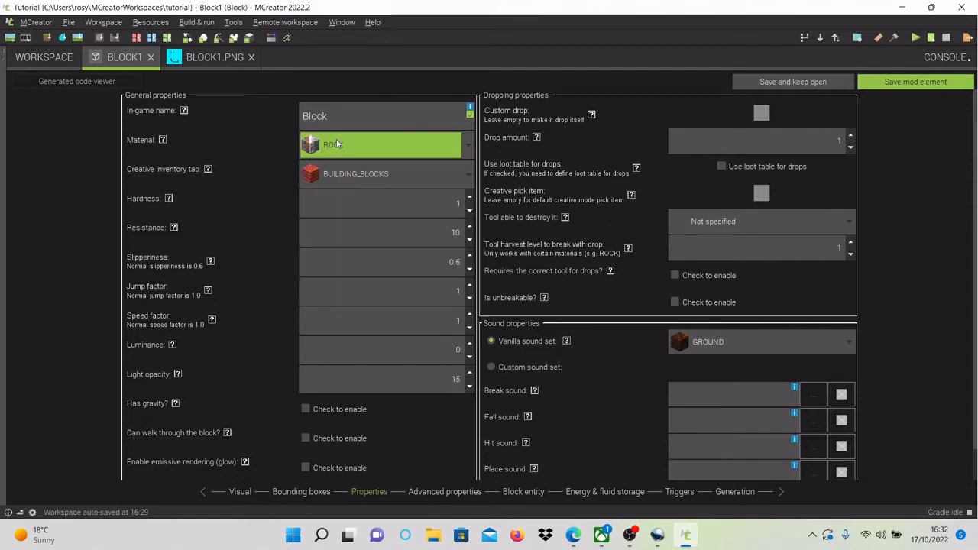
# Step: Review the creative inventory tab options and choose BUILDING_BLOCKS for the block
pyautogui.click(410, 170)
pyautogui.scroll(-3, 351, 275)
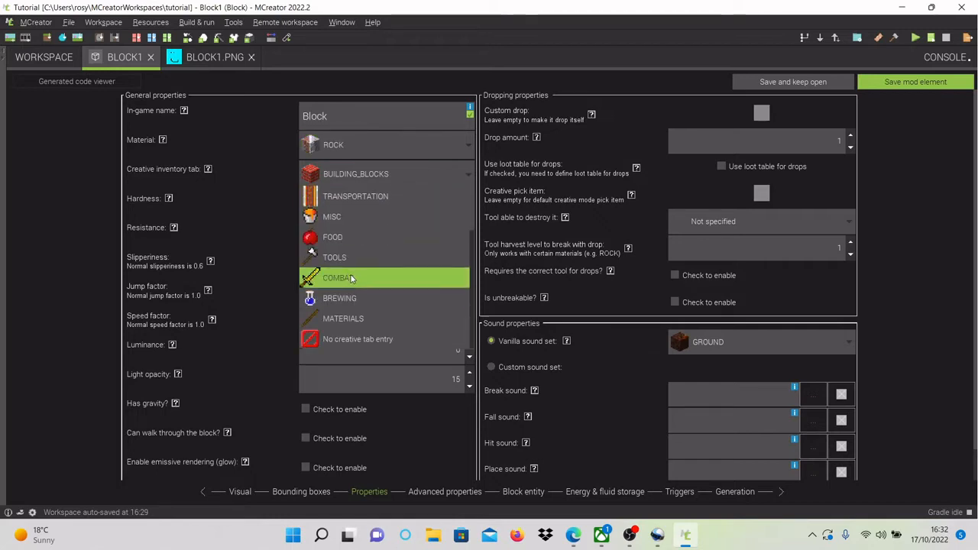
pyautogui.scroll(3, 351, 279)
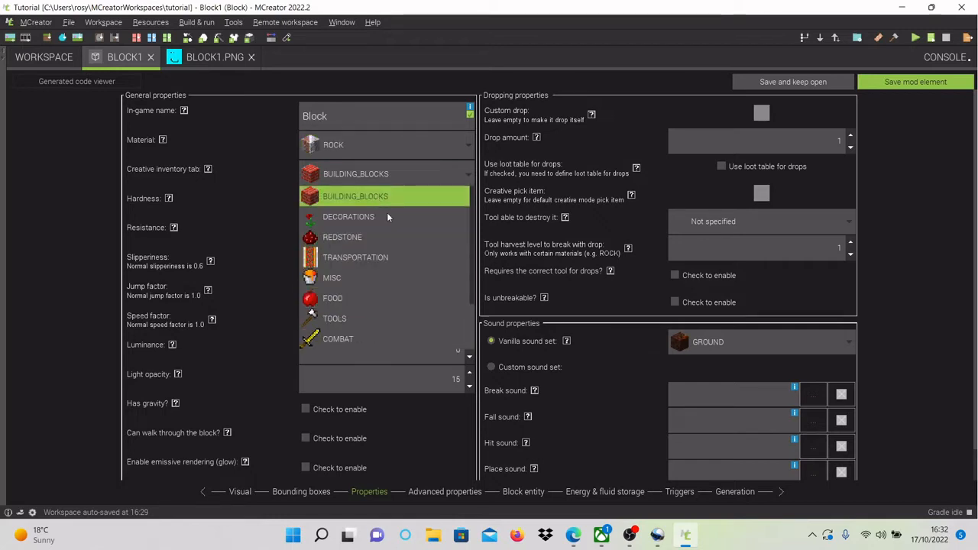
pyautogui.scroll(-3, 382, 336)
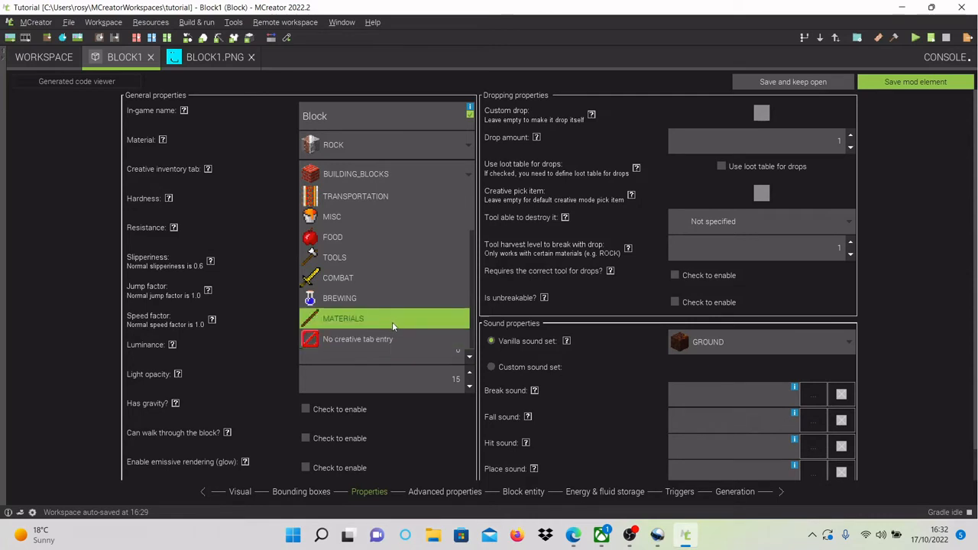
pyautogui.scroll(3, 399, 276)
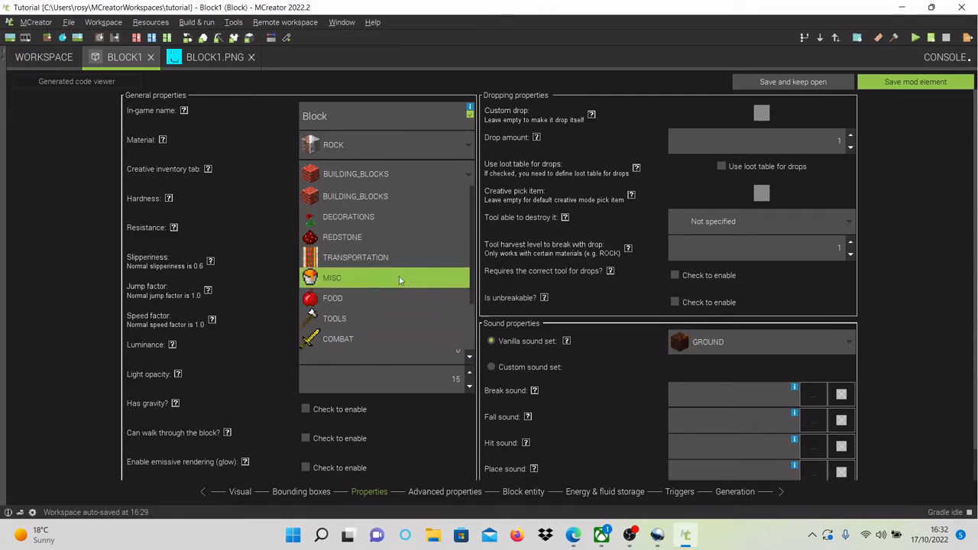
pyautogui.click(375, 200)
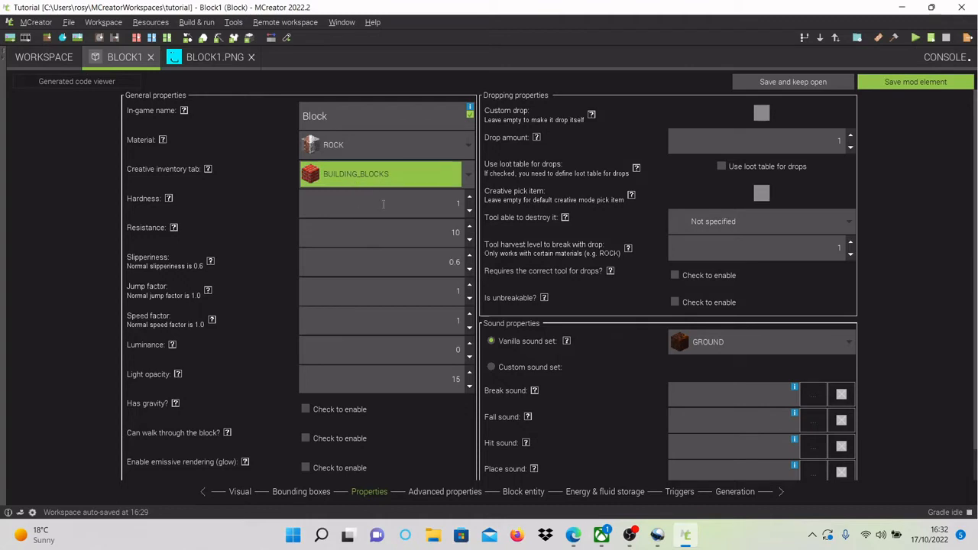
# Step: Set the block's hardness to 1.5
pyautogui.moveTo(470, 199); pyautogui.dragTo(470, 217)
pyautogui.click(471, 213)
pyautogui.click(470, 201)
pyautogui.click(470, 200)
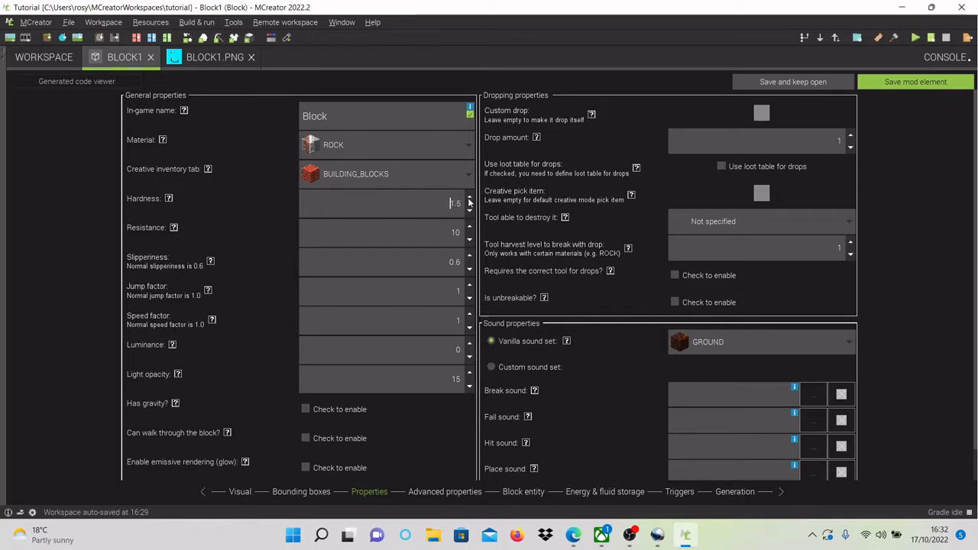
pyautogui.click(470, 200)
pyautogui.click(469, 213)
# Step: Read the help text for resistance and set the block's luminance to 5
pyautogui.moveTo(173, 227)
pyautogui.moveTo(195, 261); pyautogui.dragTo(331, 267)
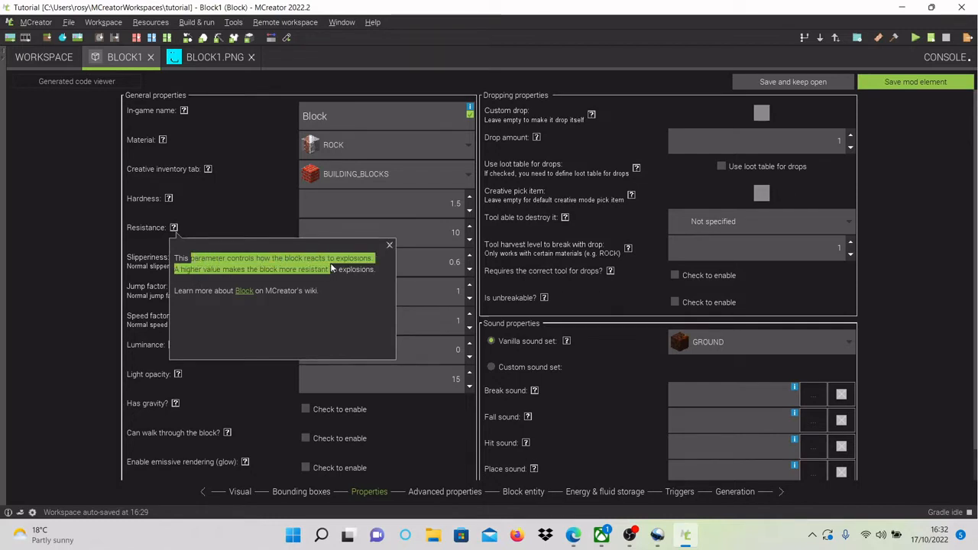
pyautogui.click(389, 245)
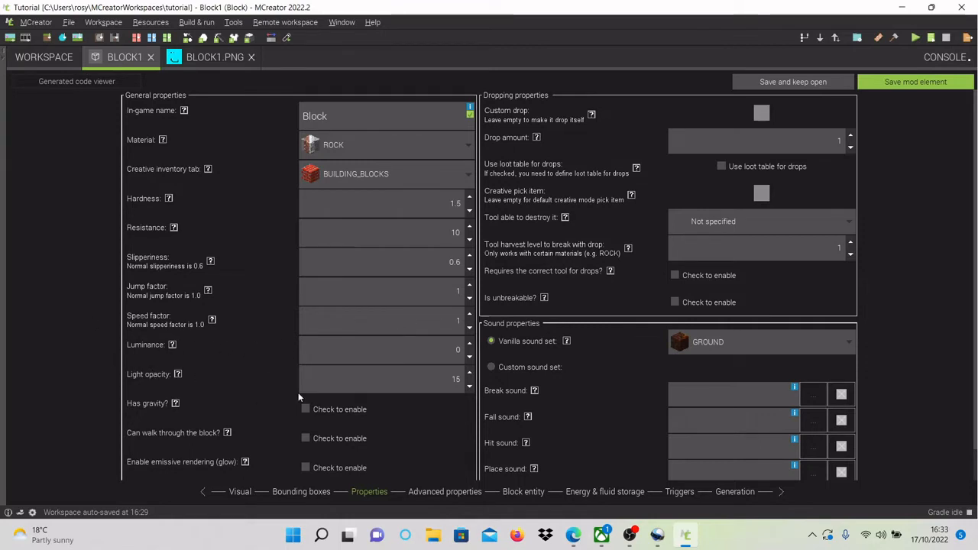
pyautogui.click(470, 344)
pyautogui.click(469, 344)
pyautogui.click(469, 344)
# Step: Read the help text for light opacity, and enable gravity and emissive rendering for the block
pyautogui.moveTo(182, 374)
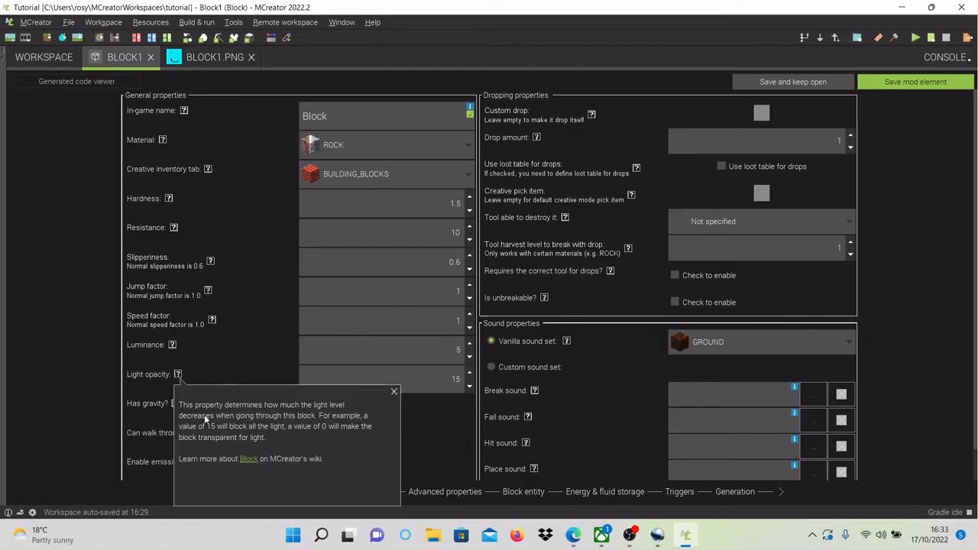
pyautogui.moveTo(188, 406); pyautogui.dragTo(345, 413)
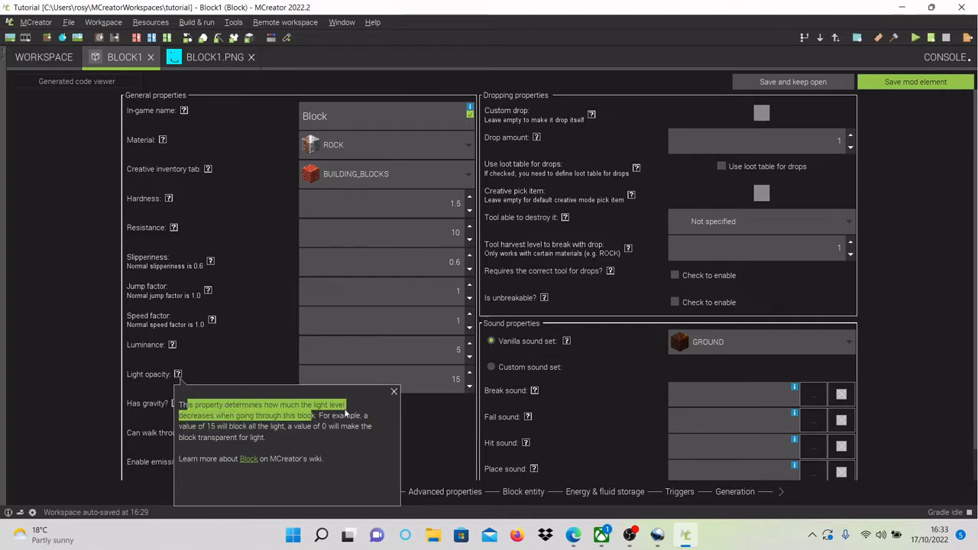
pyautogui.click(394, 394)
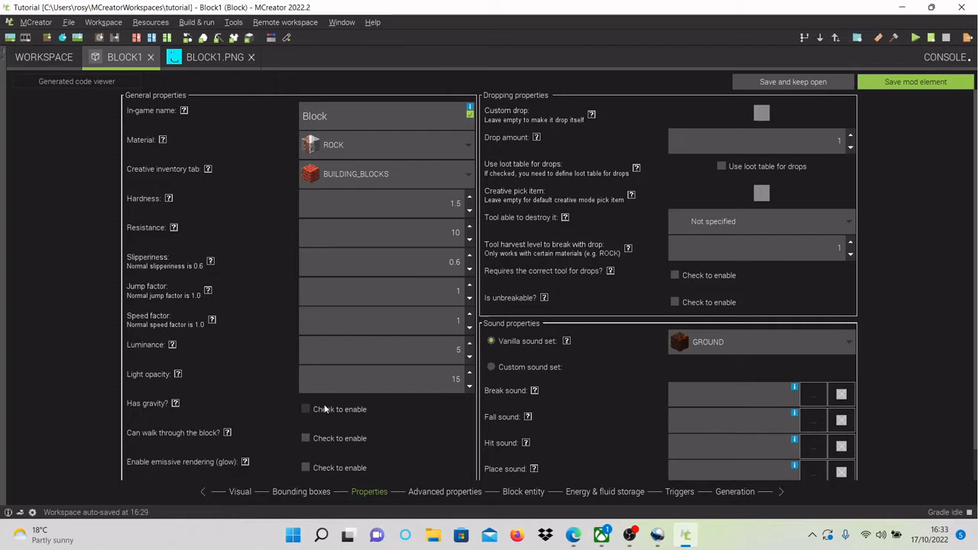
pyautogui.click(351, 416)
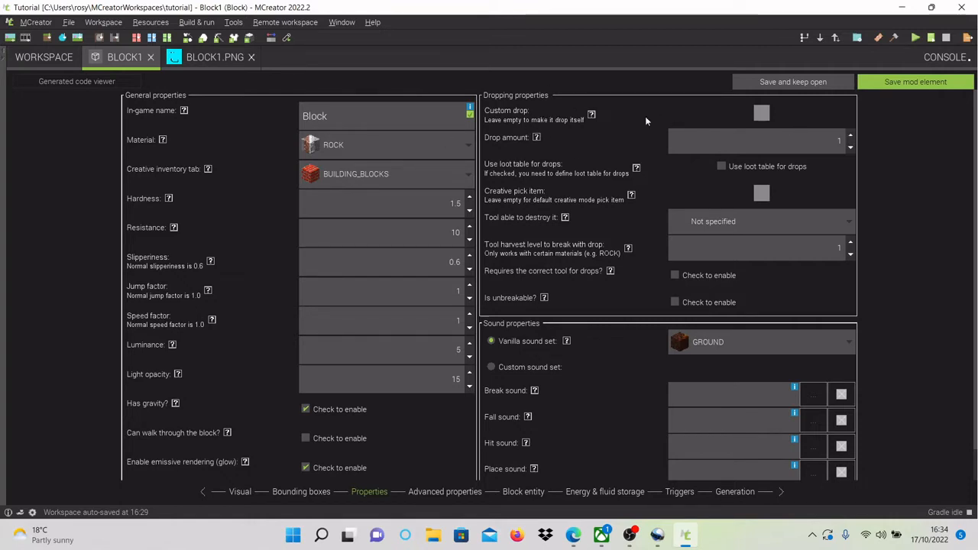
# Step: Filter the item selector by "dia" and set the diamond chestplate as the block's custom drop
pyautogui.click(761, 113)
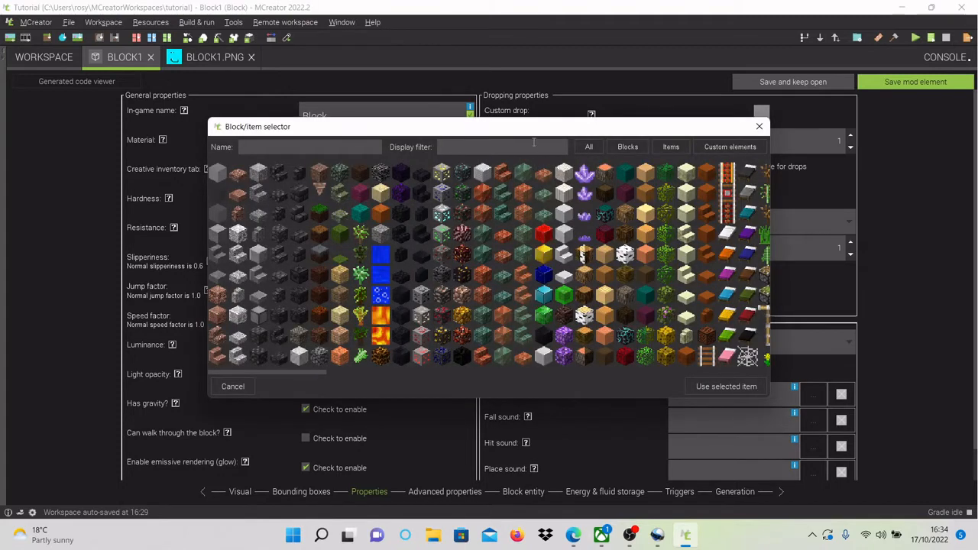
pyautogui.write('da')
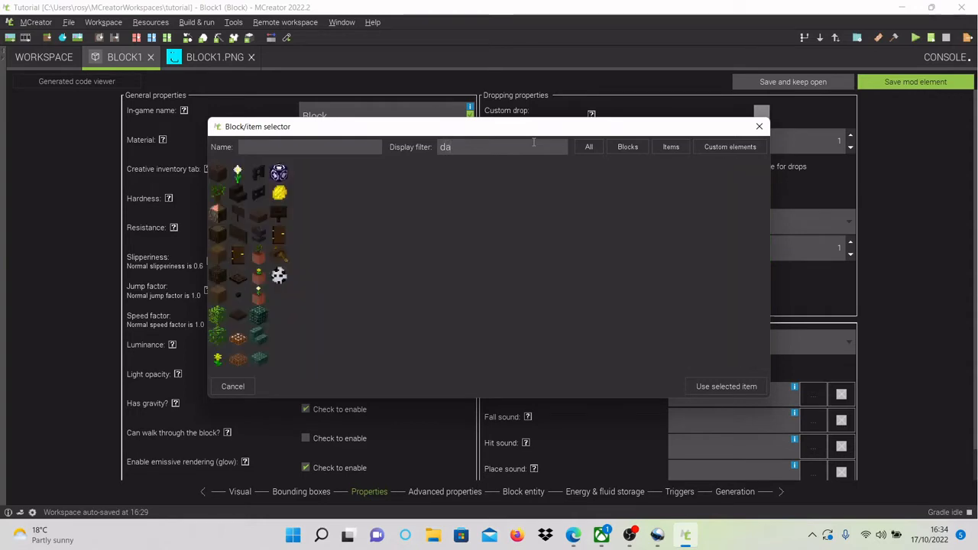
pyautogui.press('BackSpace')
pyautogui.write('ia')
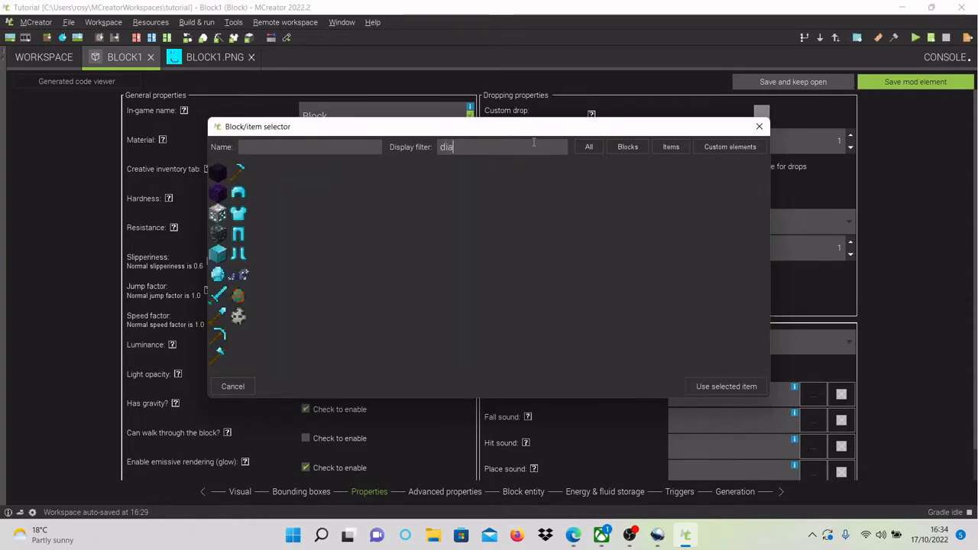
pyautogui.click(222, 269)
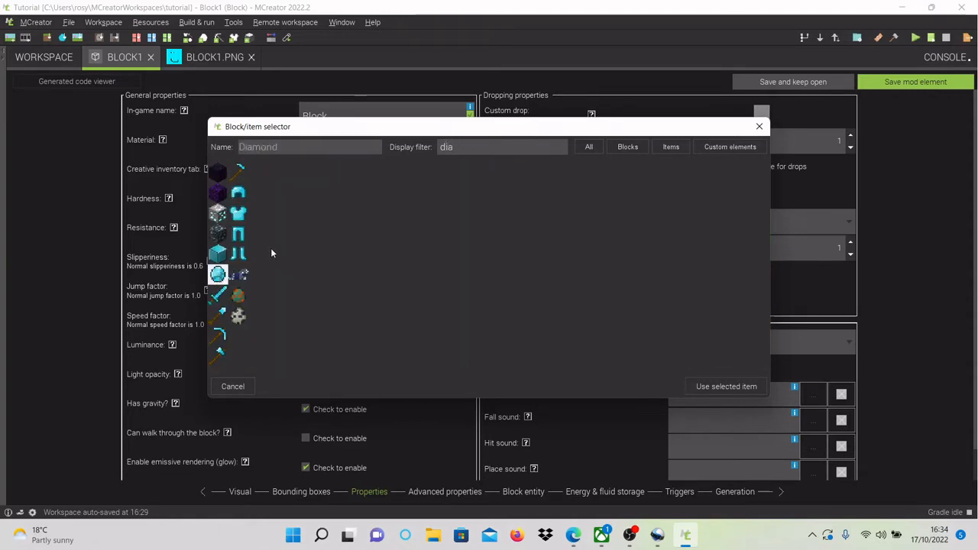
pyautogui.click(242, 217)
pyautogui.click(745, 388)
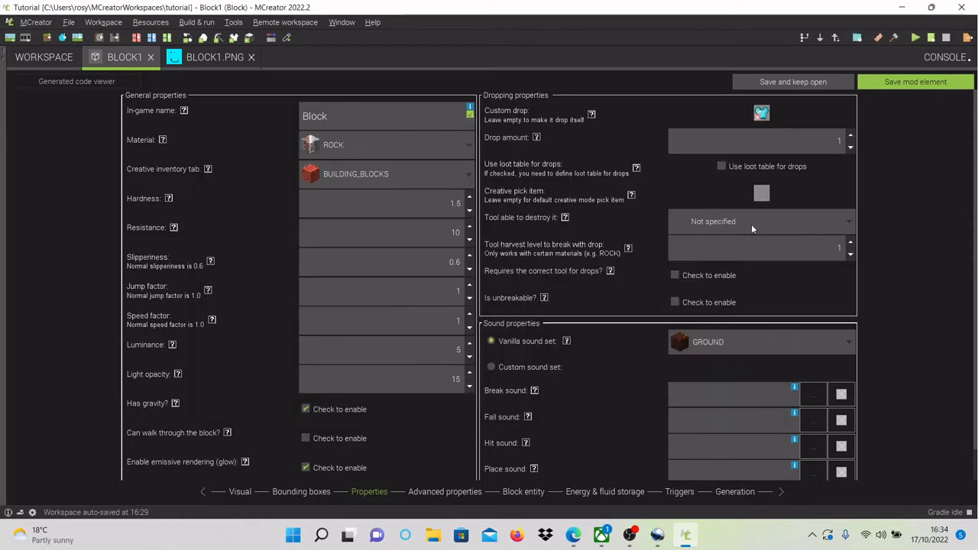
# Step: Set the drop amount to 15 and read the help text about using a loot table for drops
pyautogui.click(852, 137)
pyautogui.click(851, 136)
pyautogui.click(852, 136)
pyautogui.click(851, 136)
pyautogui.click(850, 146)
pyautogui.click(850, 145)
pyautogui.moveTo(639, 170)
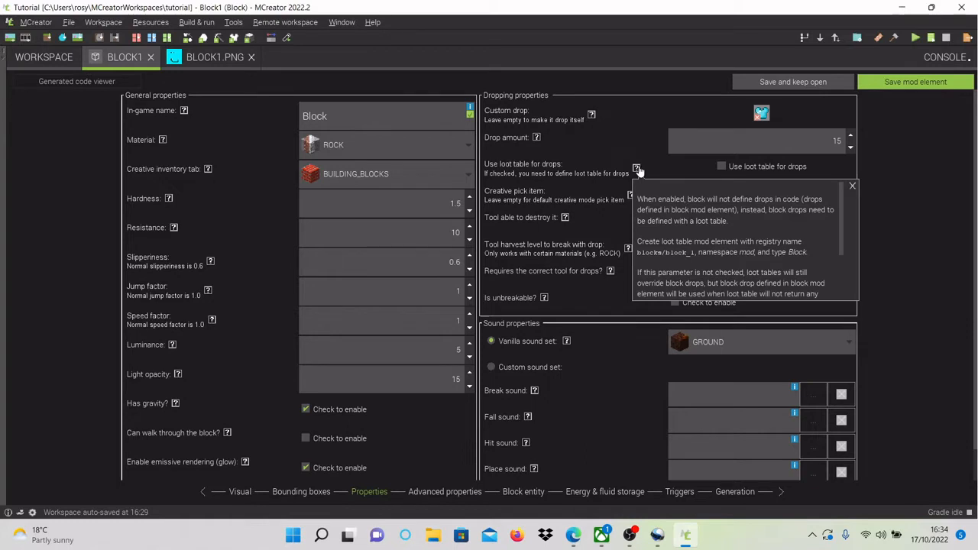
pyautogui.scroll(-1, 661, 201)
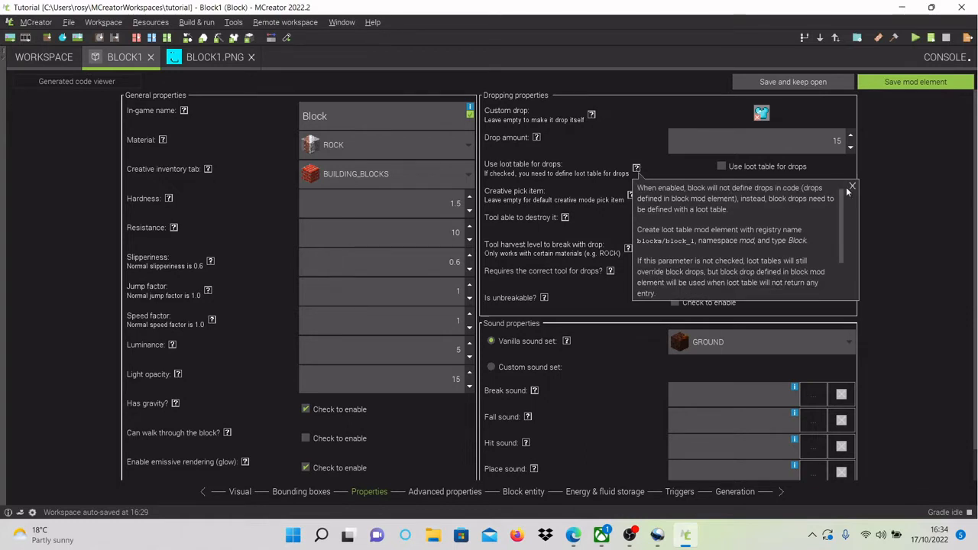
pyautogui.click(852, 187)
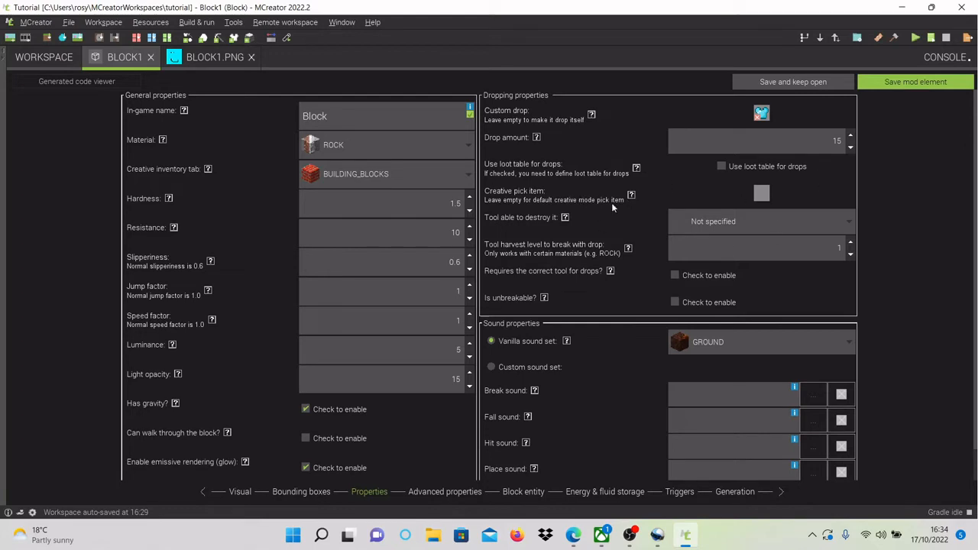
# Step: Set pickaxe as the tool able to destroy the block, with a harvest level of 10
pyautogui.click(783, 221)
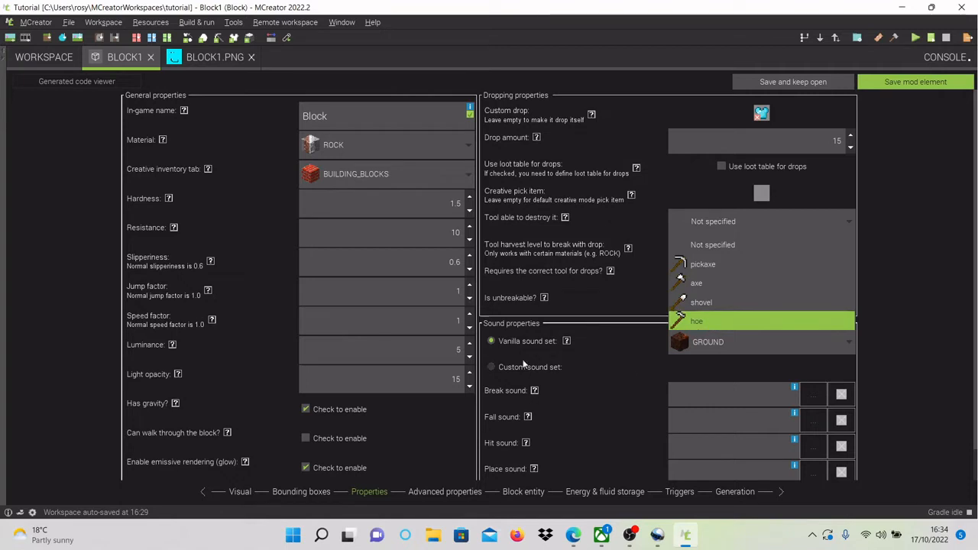
pyautogui.click(569, 323)
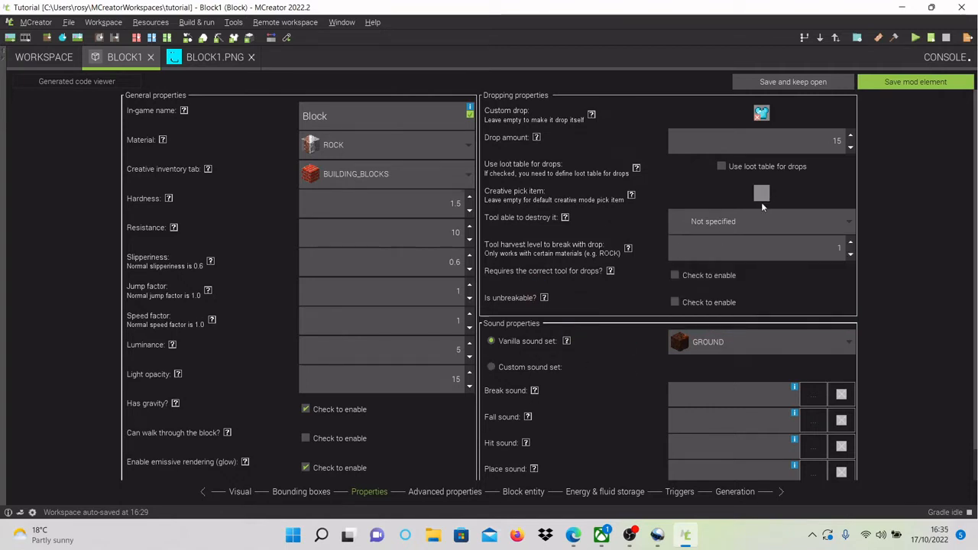
pyautogui.click(764, 224)
pyautogui.click(759, 264)
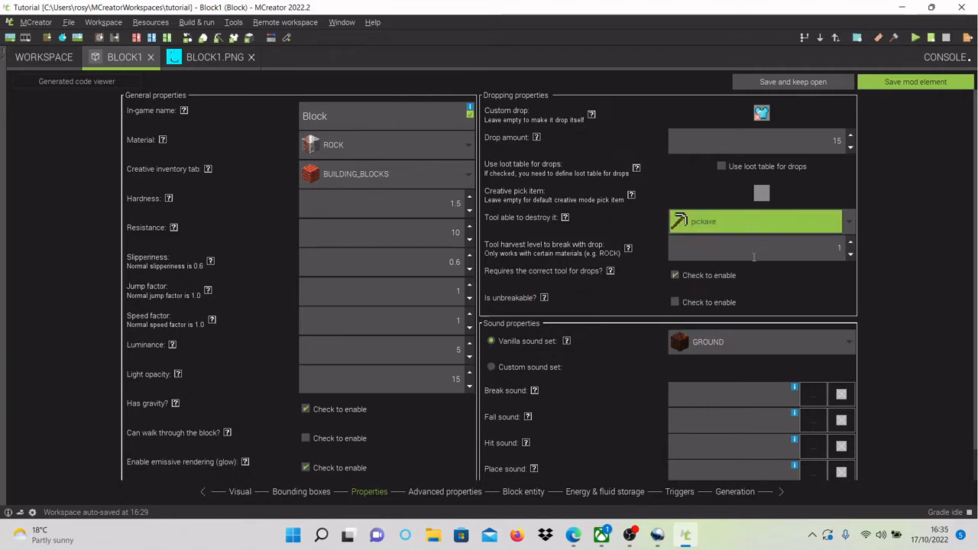
pyautogui.click(851, 249)
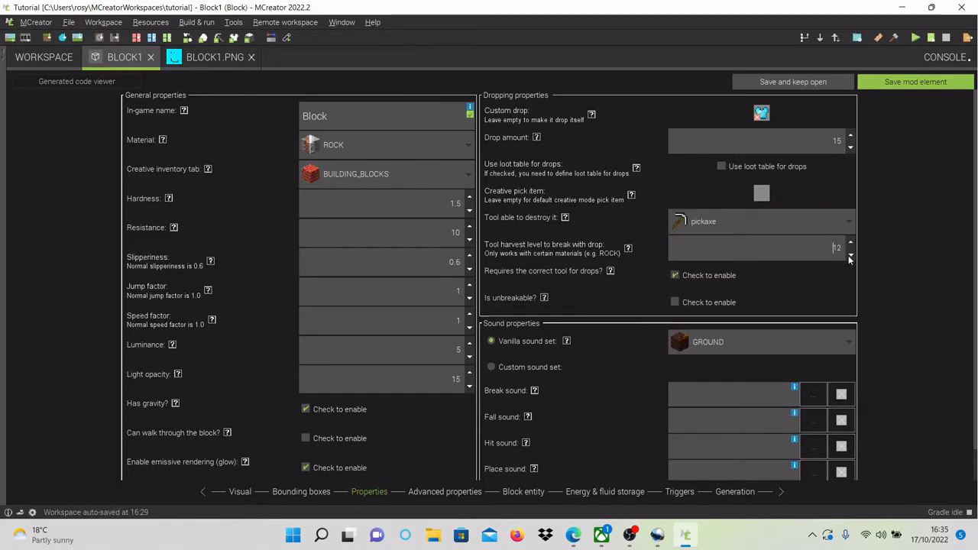
pyautogui.click(851, 255)
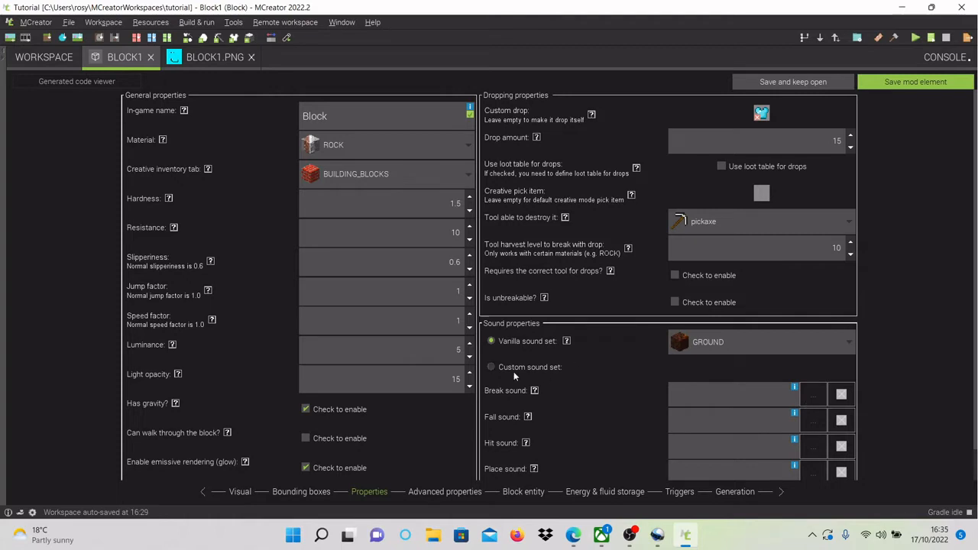
# Step: Switch the block to a custom sound set and use block.sand.break as its break sound
pyautogui.click(814, 394)
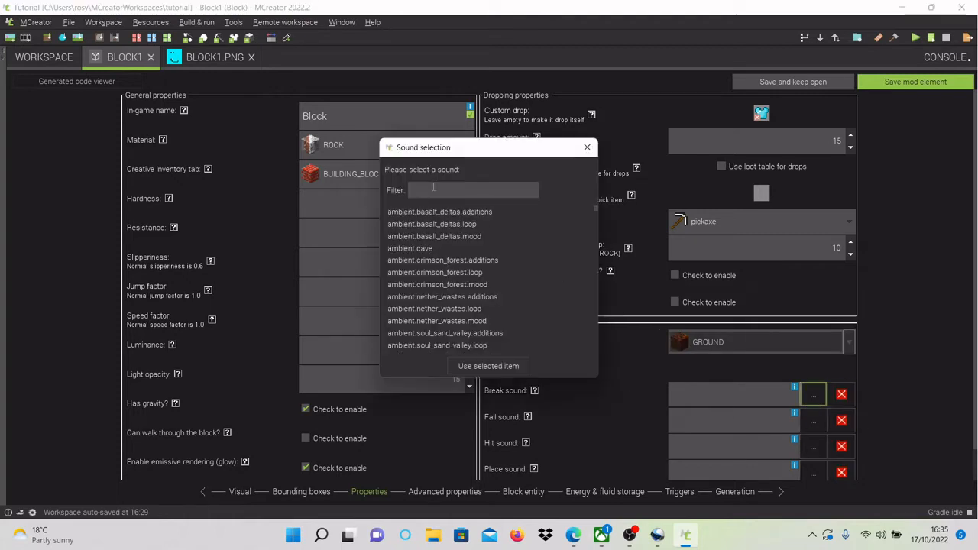
pyautogui.write('sand')
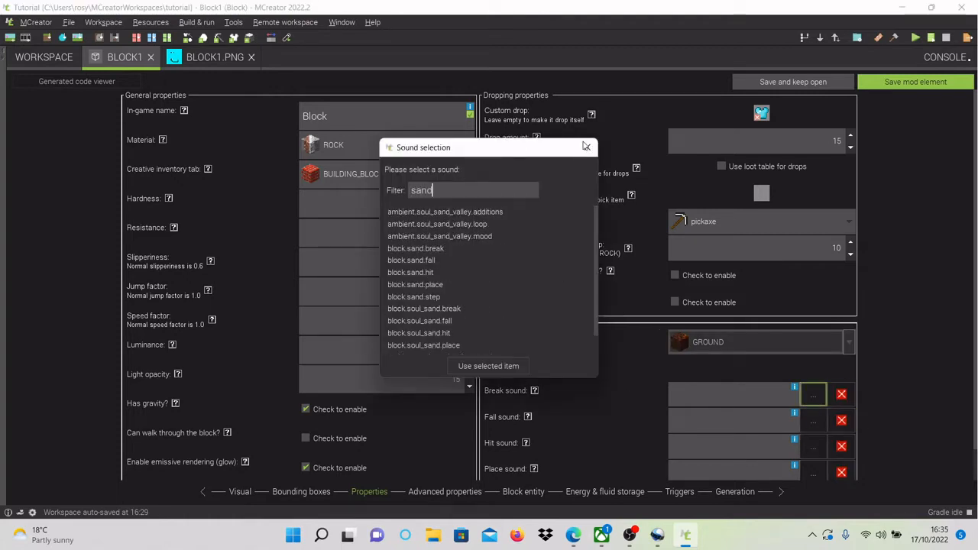
pyautogui.click(437, 250)
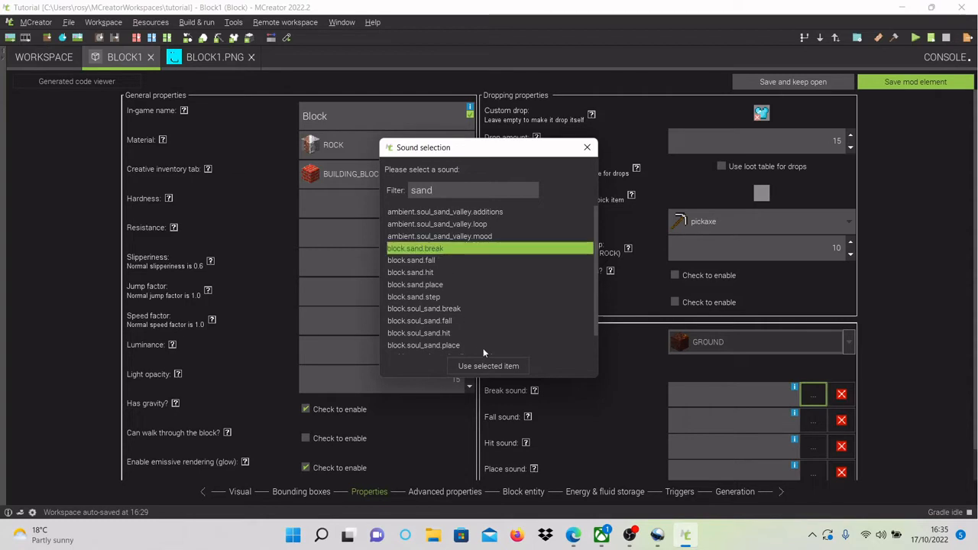
pyautogui.click(490, 363)
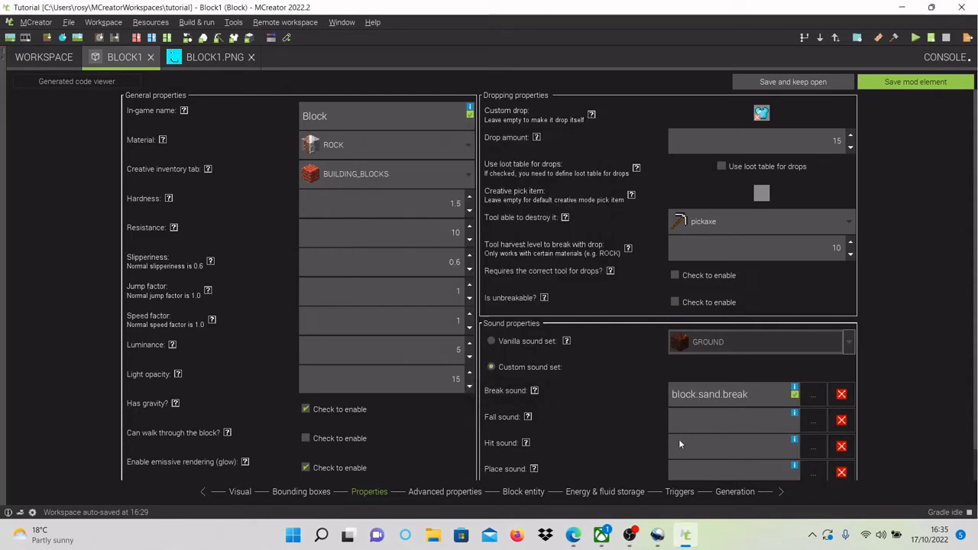
# Step: Filter the sounds by "sand" and set block.sand.fall as the block's fall sound
pyautogui.click(812, 420)
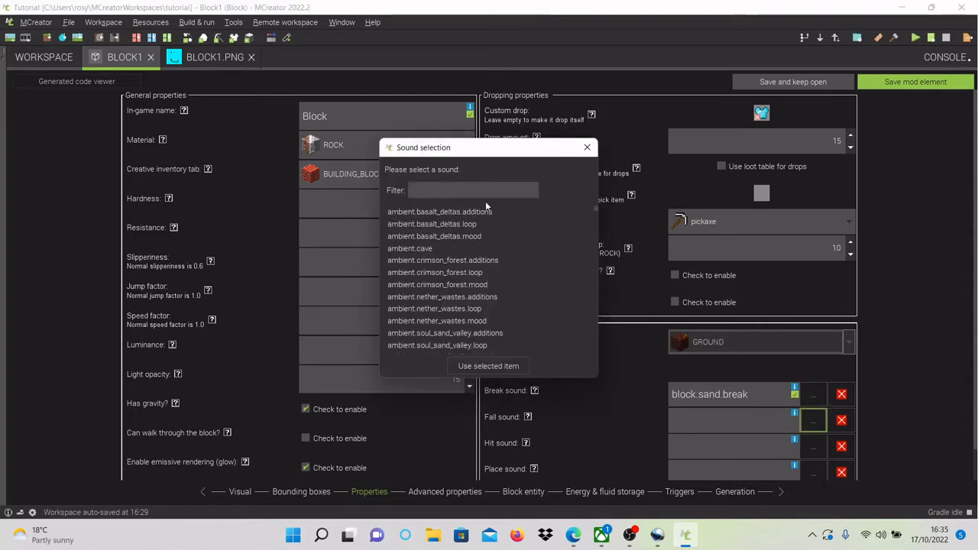
pyautogui.write('dirt')
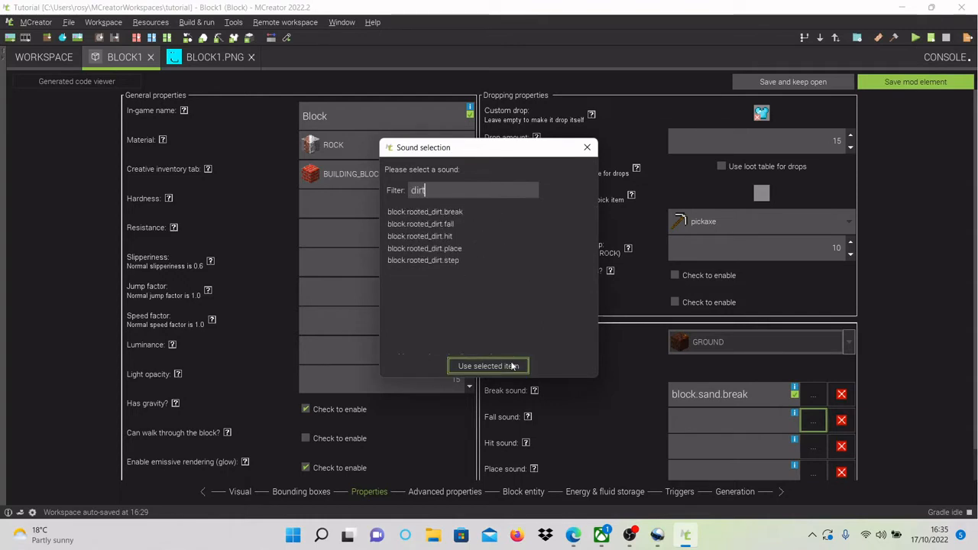
pyautogui.hotkey('ctrl', 'a')
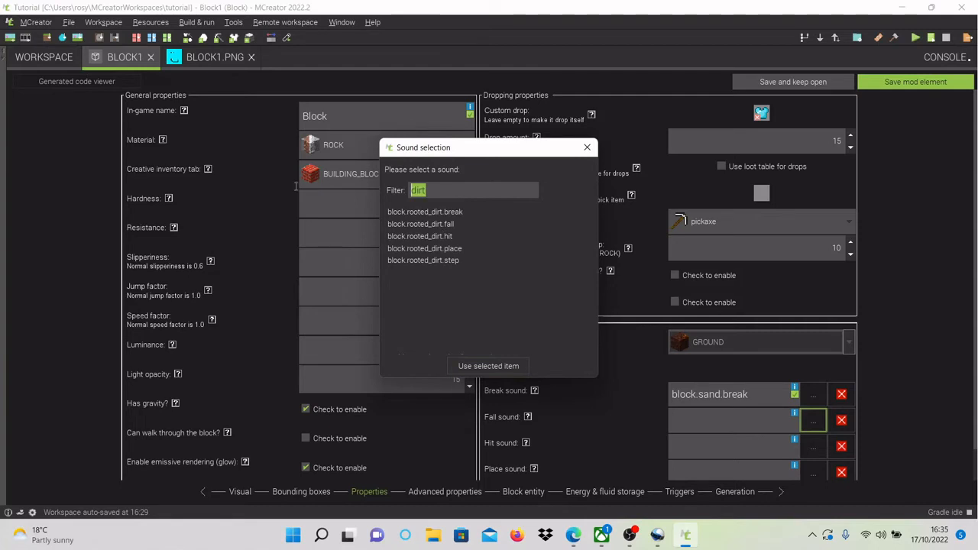
pyautogui.write('sand')
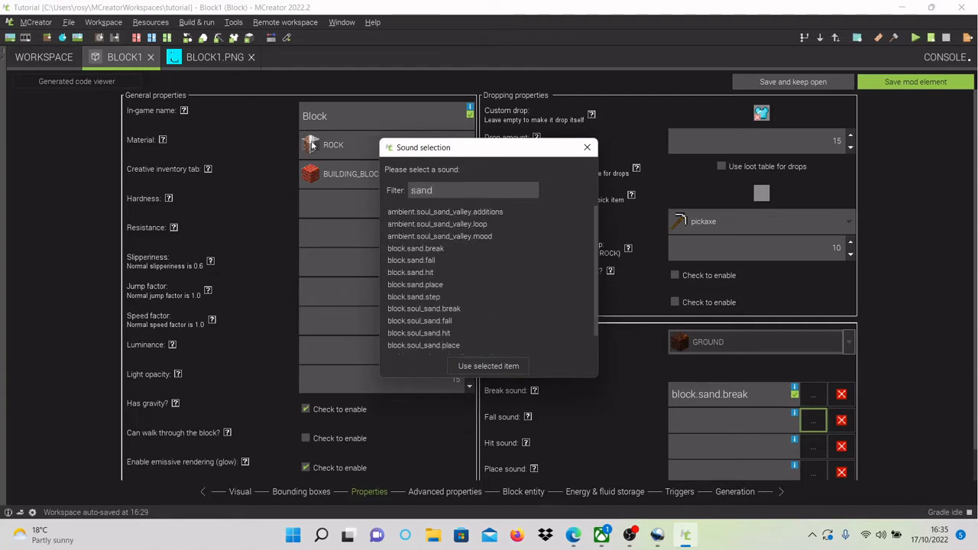
pyautogui.click(429, 261)
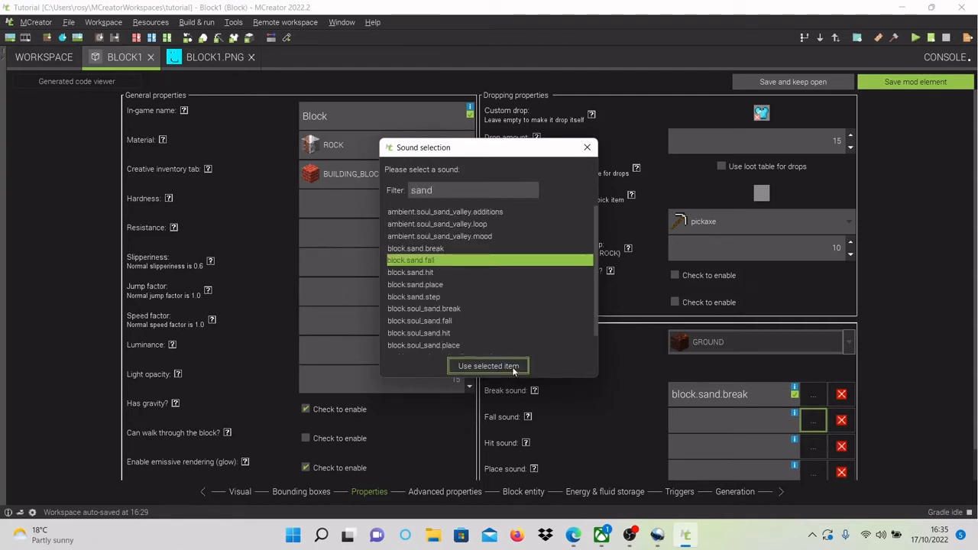
pyautogui.click(489, 366)
# Step: Filter the sounds by "dirt" and set block.rooted_dirt.hit as the block's hit sound
pyautogui.click(813, 447)
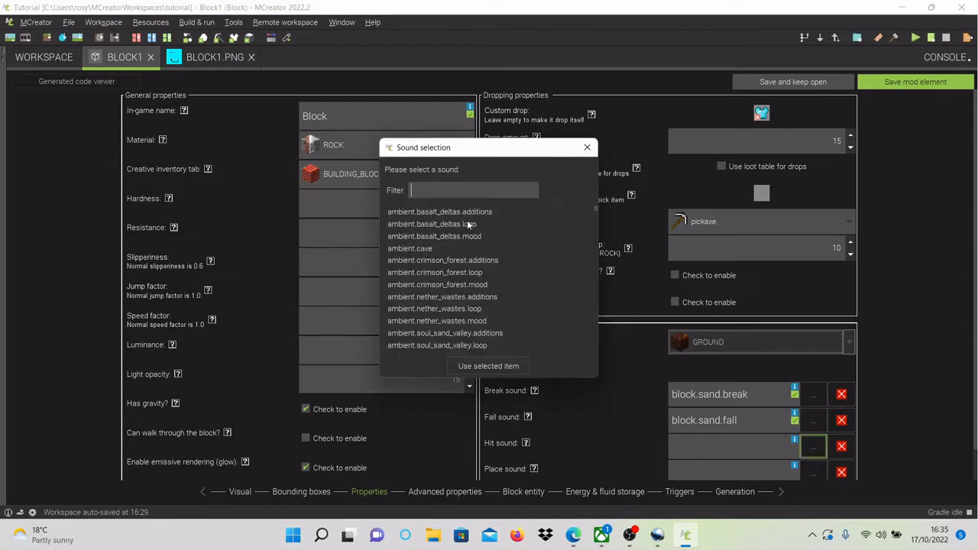
pyautogui.write('dirt')
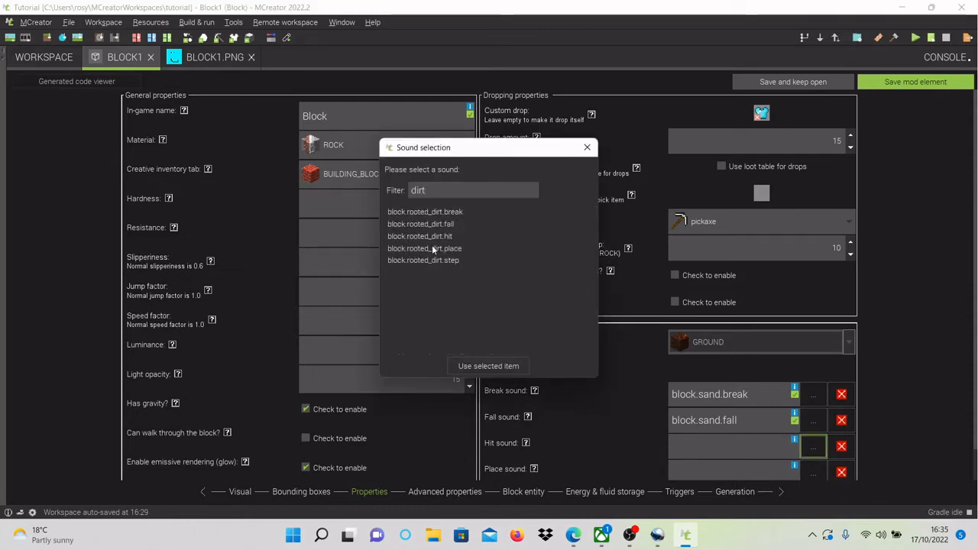
pyautogui.click(432, 239)
pyautogui.click(493, 367)
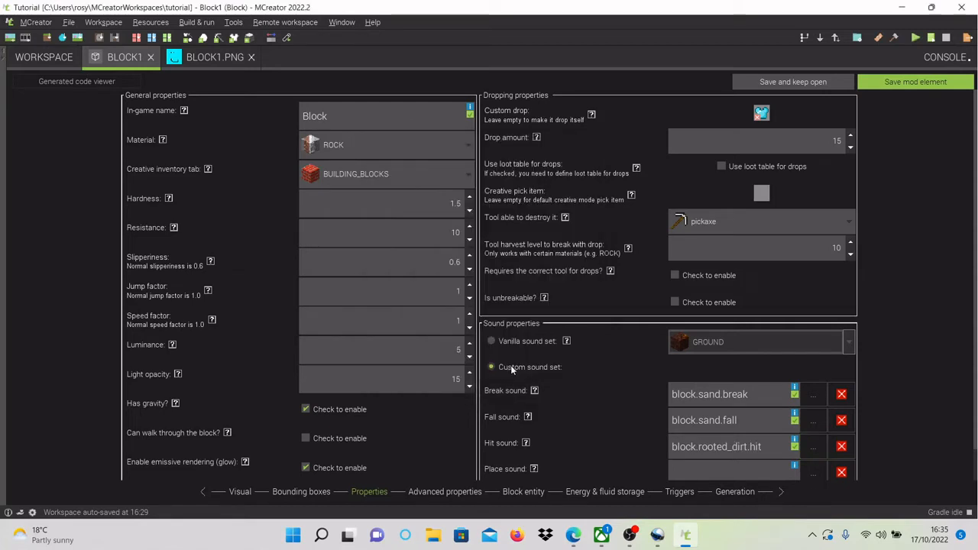
# Step: Filter the sounds by "sand" and set block.soul_sand.break as the block's place sound
pyautogui.click(814, 472)
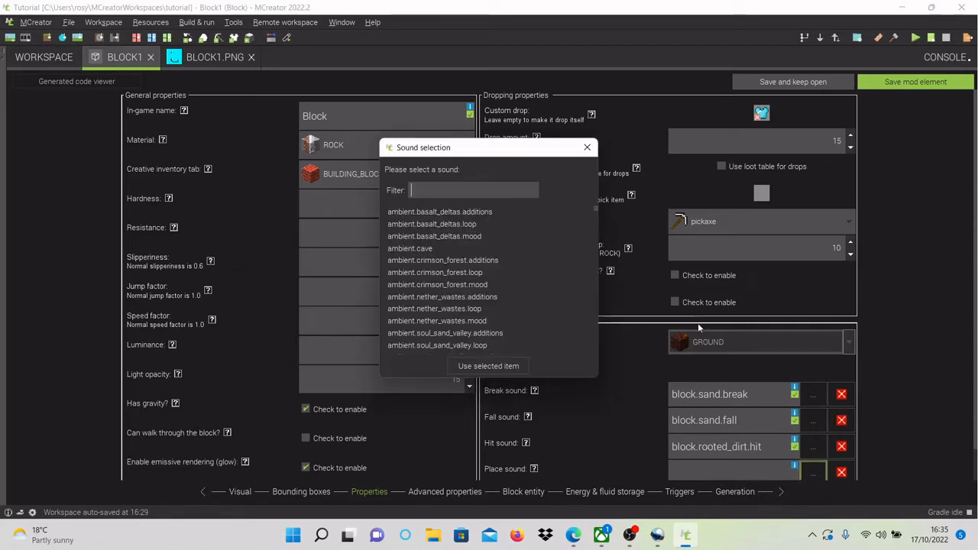
pyautogui.write('sn')
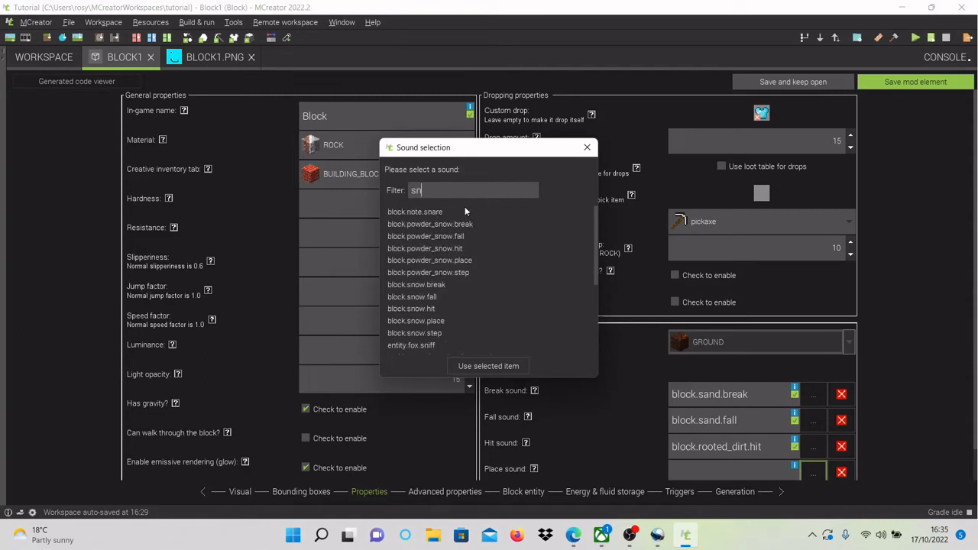
pyautogui.press('BackSpace')
pyautogui.write('and')
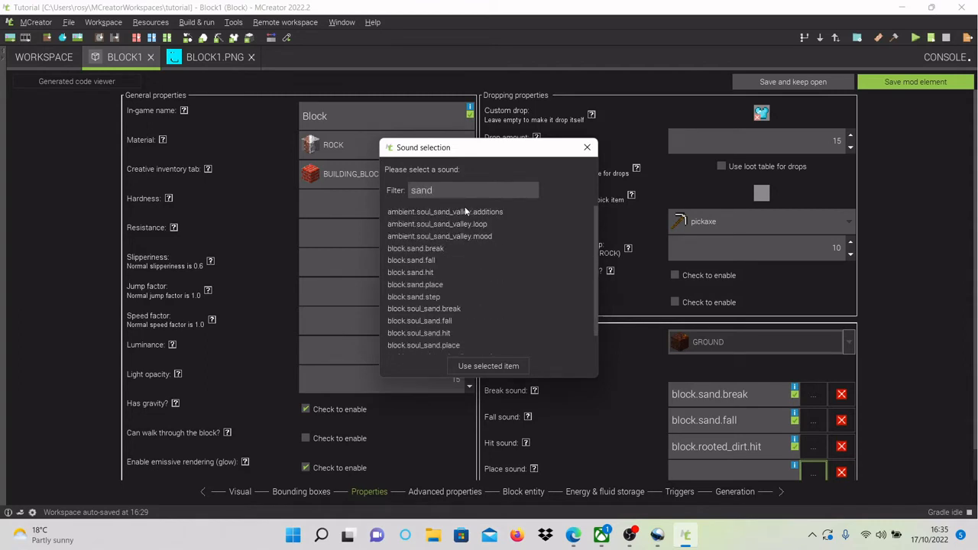
pyautogui.scroll(-1, 474, 269)
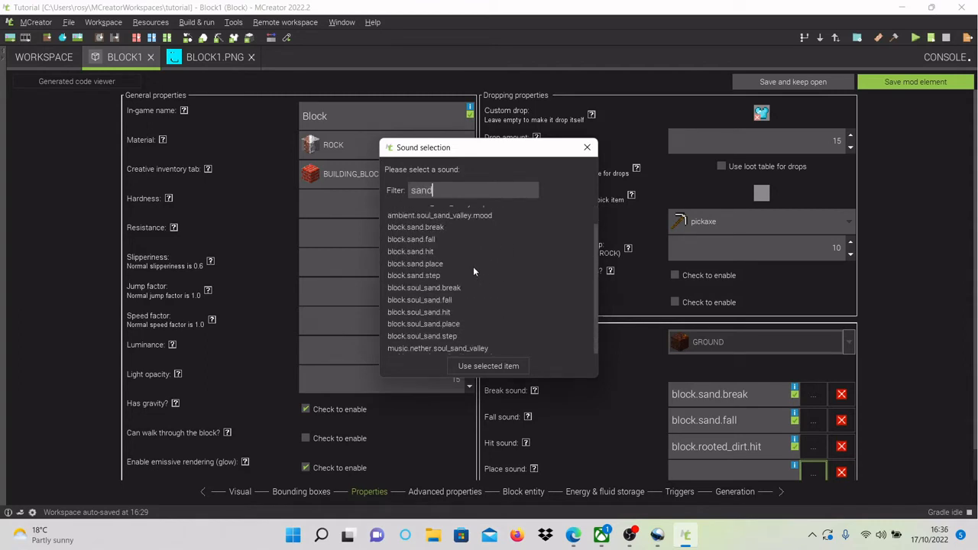
pyautogui.click(428, 288)
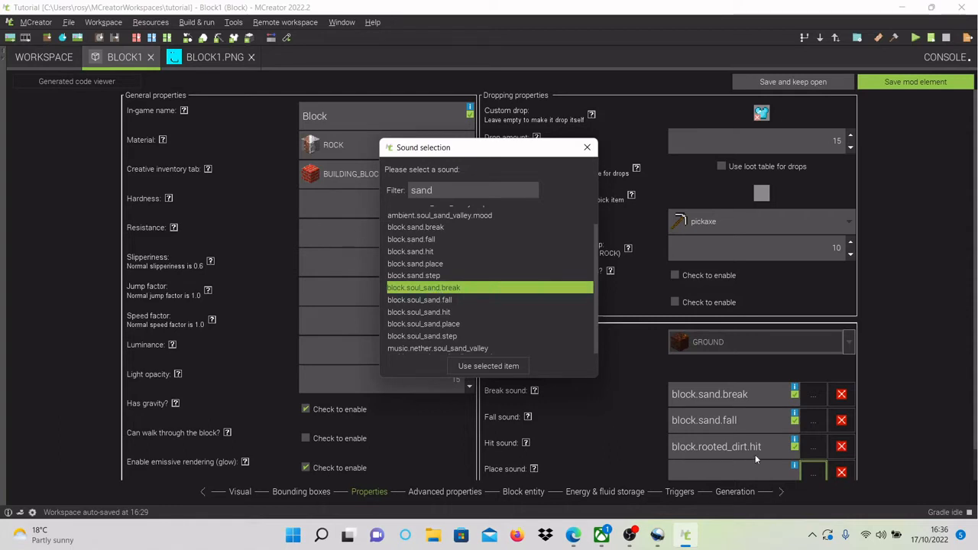
pyautogui.click(460, 364)
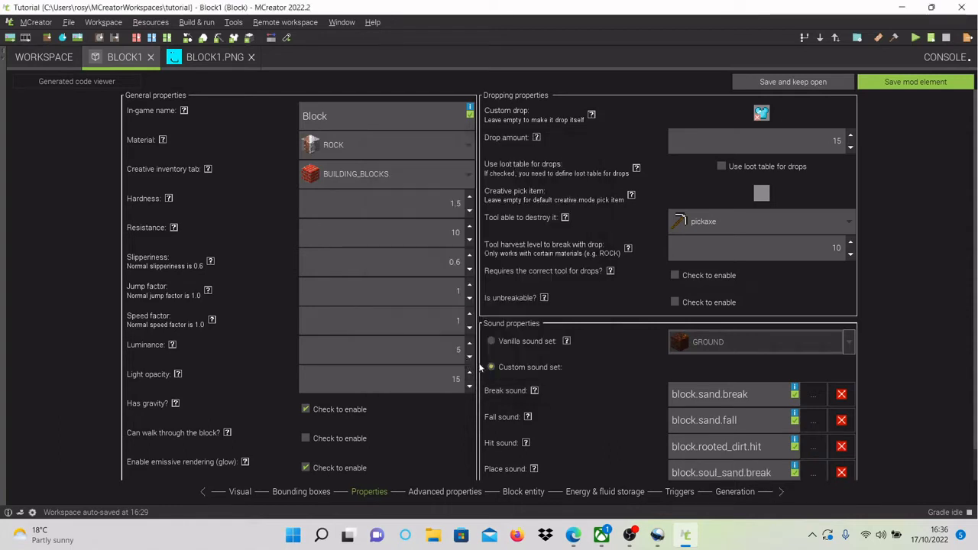
# Step: Set ambient.underwater.loop.additions as the block's step sound
pyautogui.scroll(-2, 576, 353)
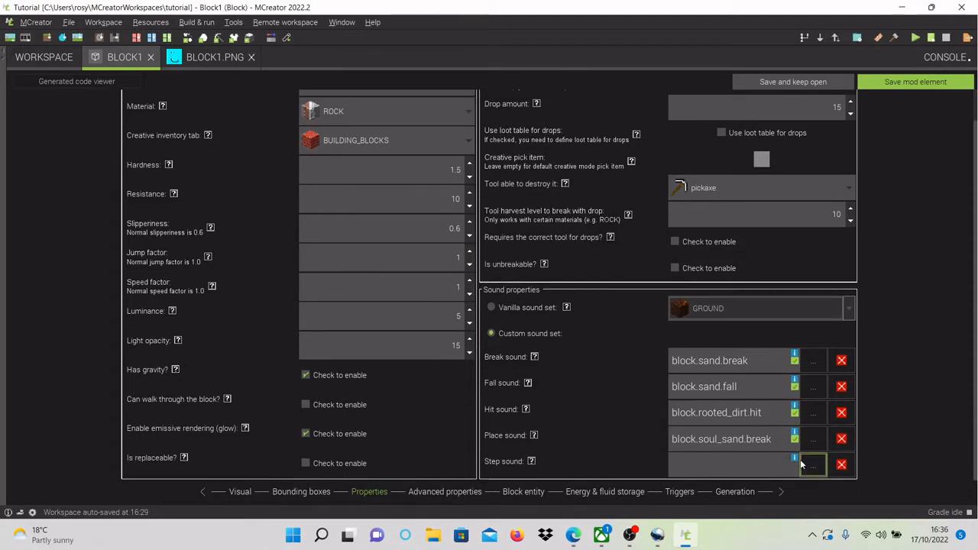
pyautogui.click(812, 464)
pyautogui.scroll(-3, 539, 306)
pyautogui.click(451, 321)
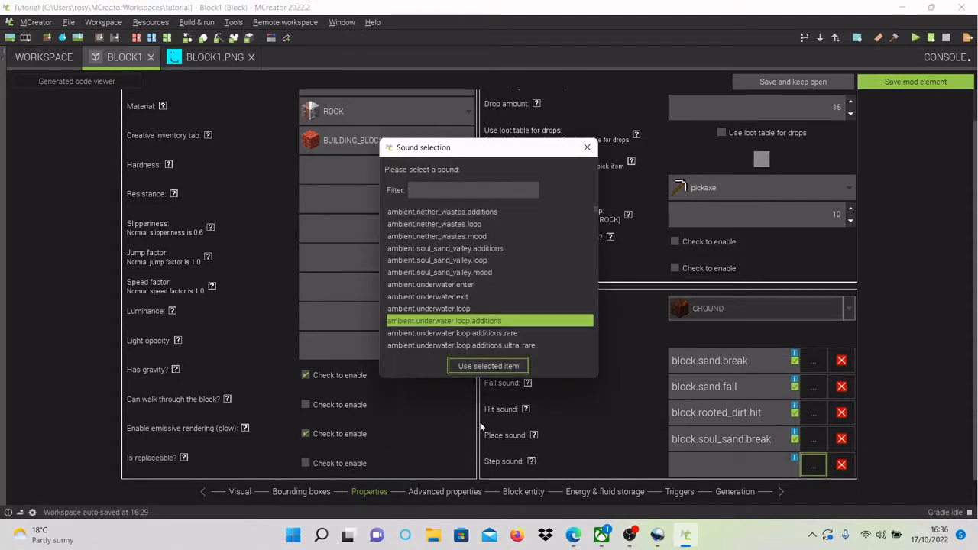
pyautogui.click(482, 365)
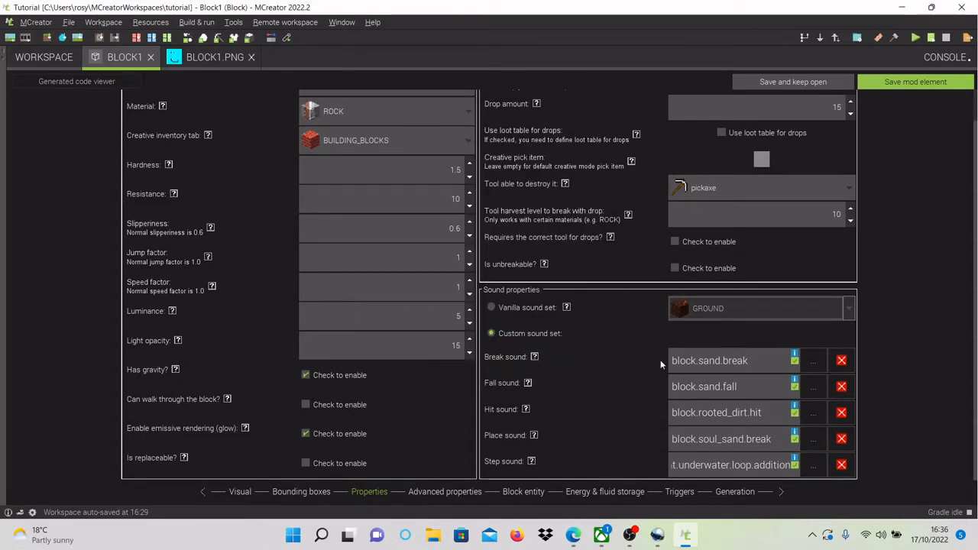
# Step: Review the block's advanced properties, block entity, energy and fluid storage, and trigger settings
pyautogui.click(462, 494)
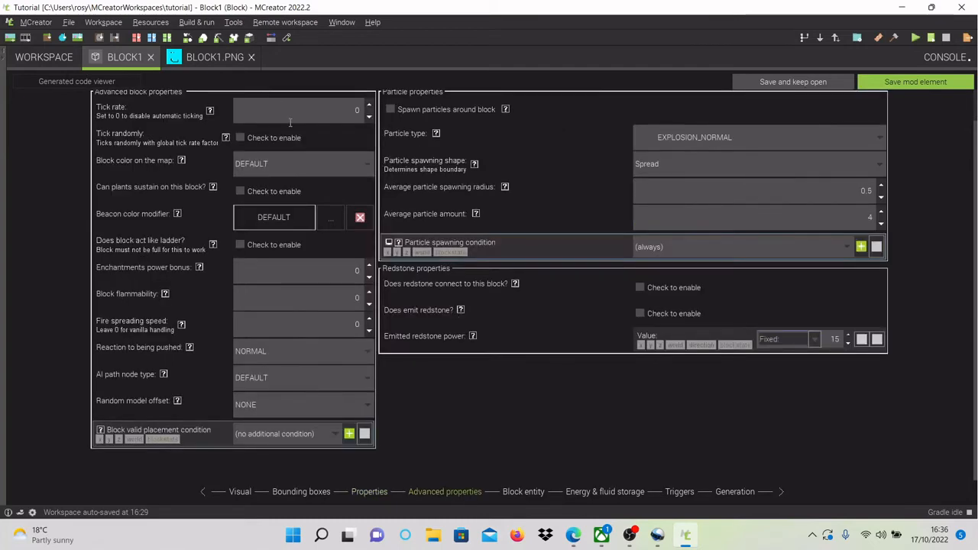
pyautogui.click(369, 293)
pyautogui.click(370, 307)
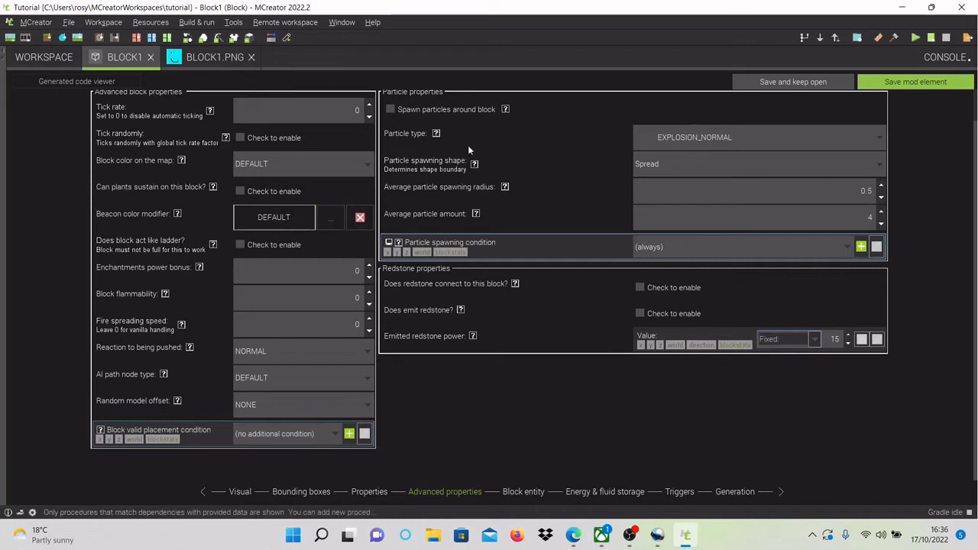
pyautogui.click(540, 490)
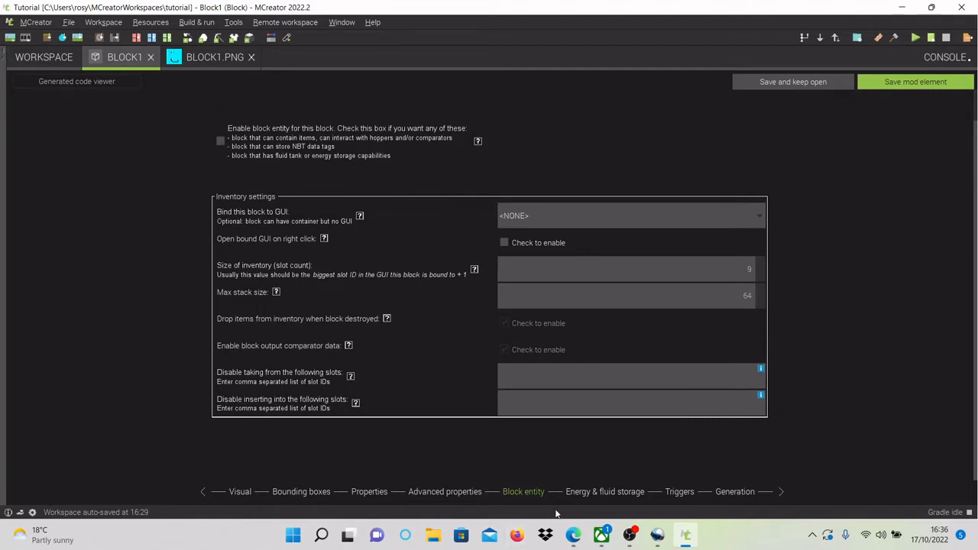
pyautogui.click(605, 493)
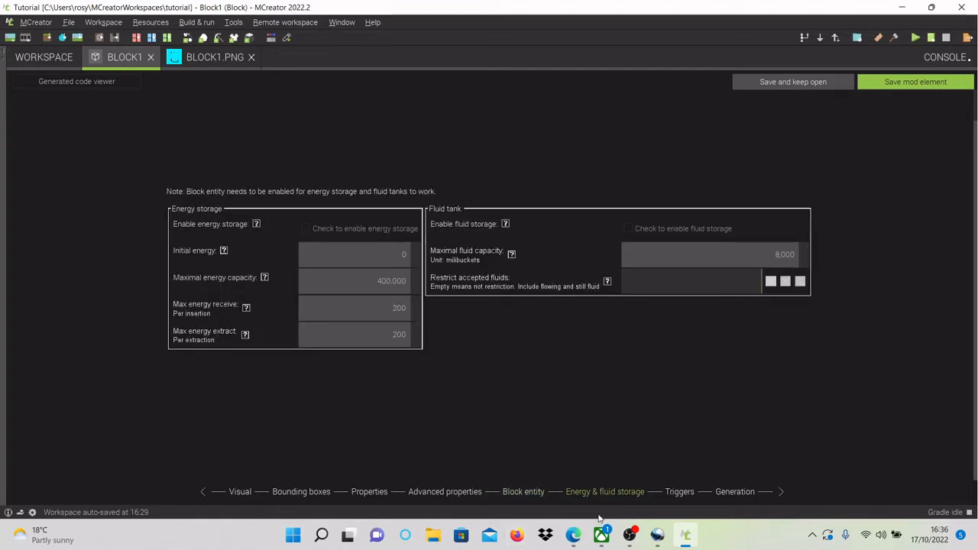
pyautogui.click(673, 495)
# Step: In the generation settings, clear the blocks this block can replace and choose UNIFORM as the generation shape
pyautogui.click(732, 495)
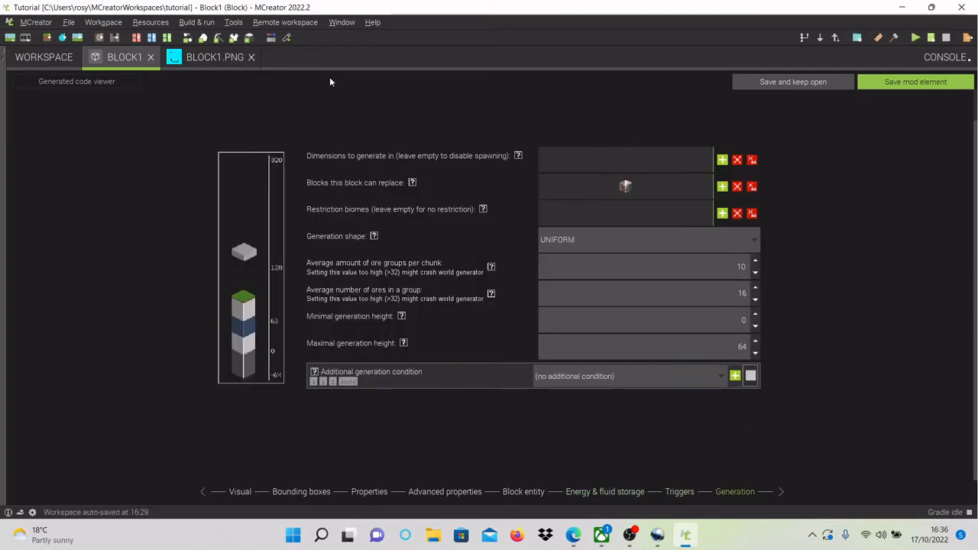
pyautogui.click(753, 188)
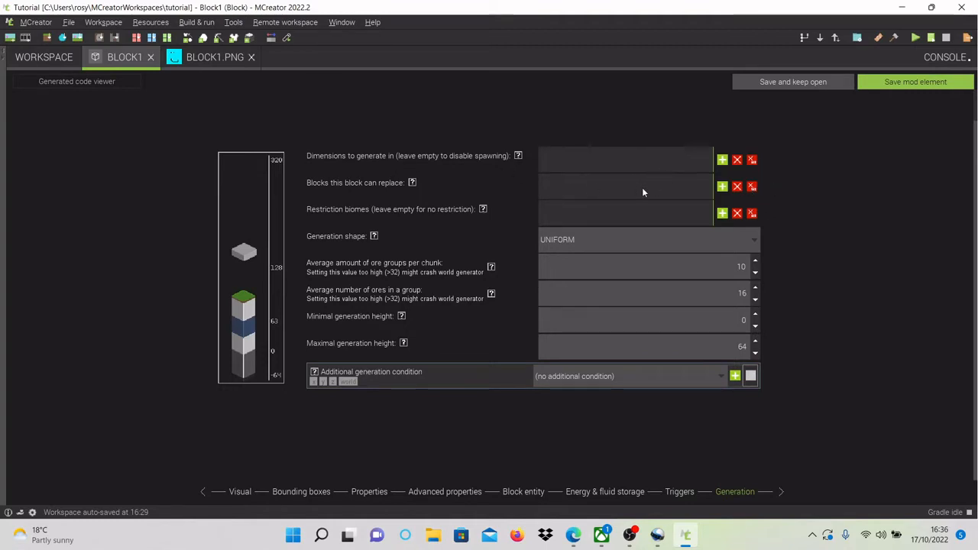
pyautogui.click(671, 240)
pyautogui.click(573, 261)
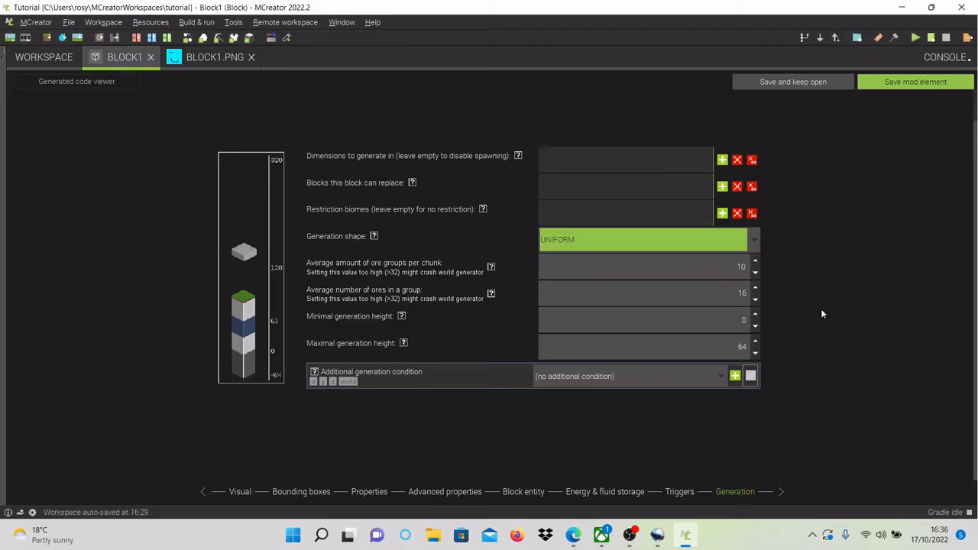
# Step: Set the average number of ores in a group to 21 and the maximal generation height to 80
pyautogui.click(756, 287)
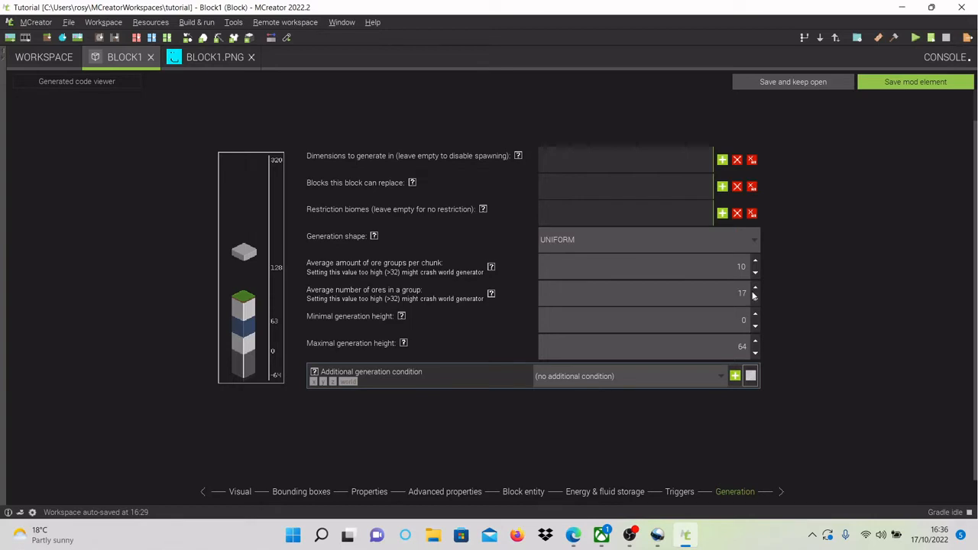
pyautogui.click(755, 290)
pyautogui.click(755, 290)
pyautogui.click(755, 290)
pyautogui.click(756, 349)
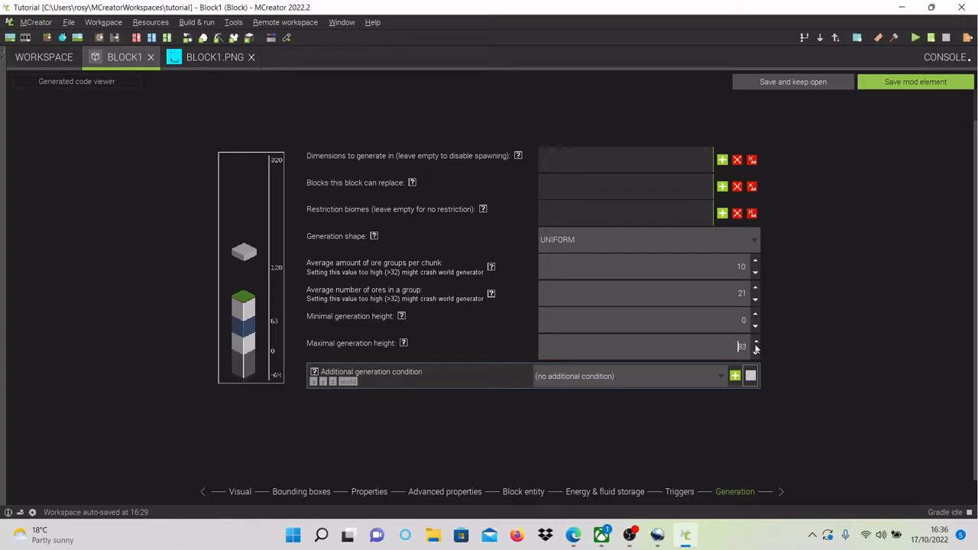
pyautogui.click(756, 354)
pyautogui.click(756, 354)
# Step: Add stone to the blocks this block can replace, then save the mod element and return to the workspace
pyautogui.click(722, 188)
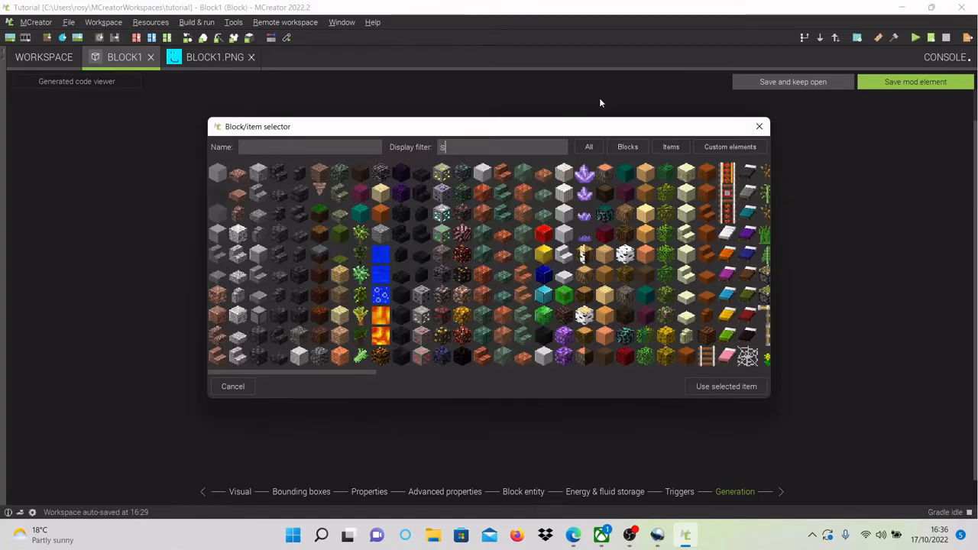
pyautogui.write('stone')
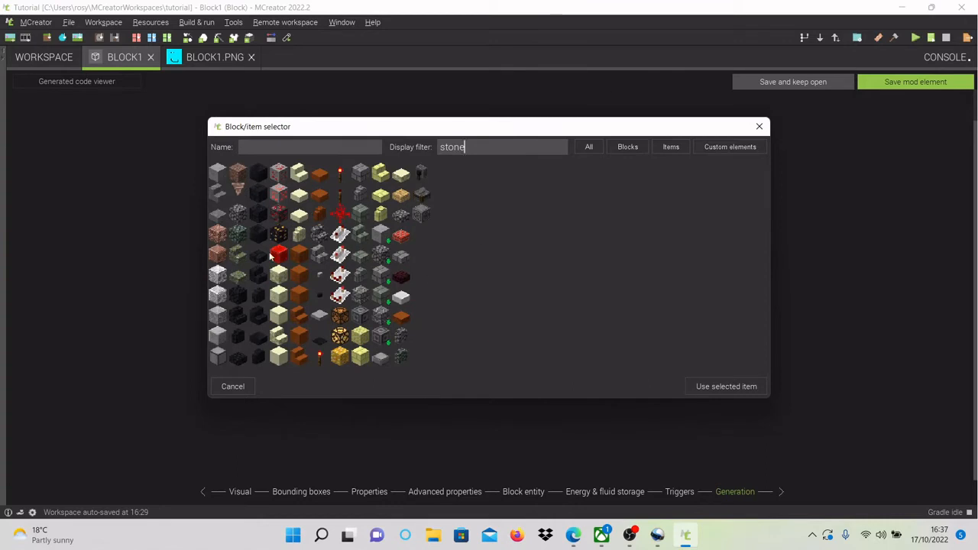
pyautogui.click(224, 177)
pyautogui.click(747, 387)
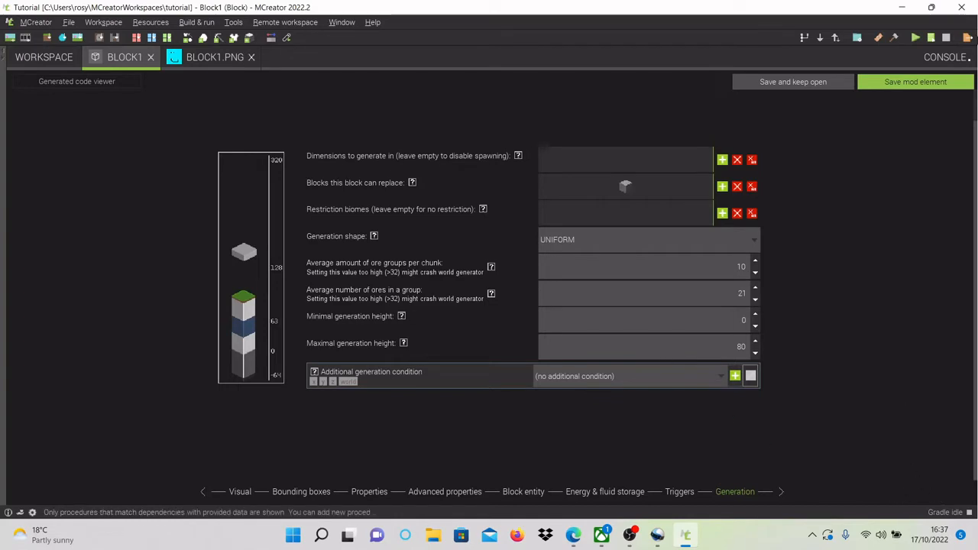
pyautogui.click(910, 81)
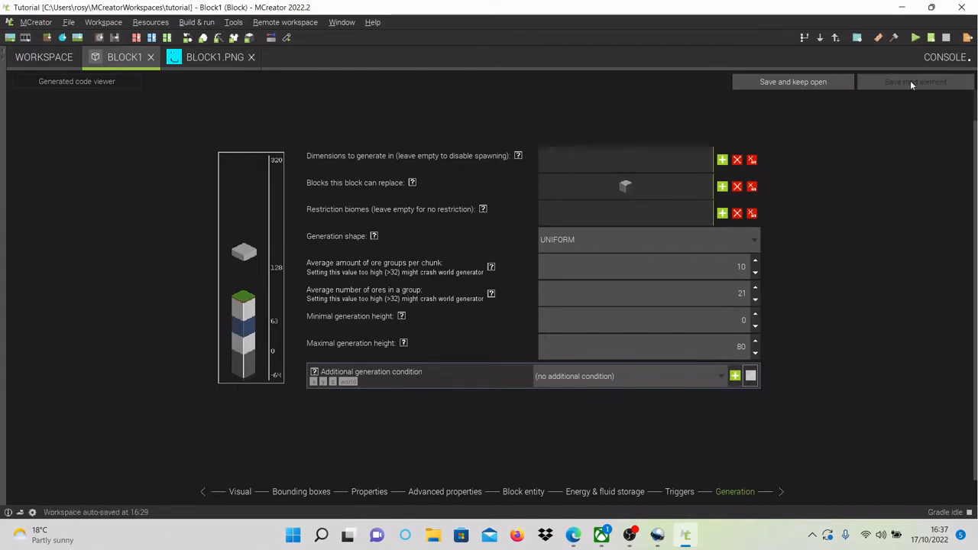
pyautogui.click(46, 60)
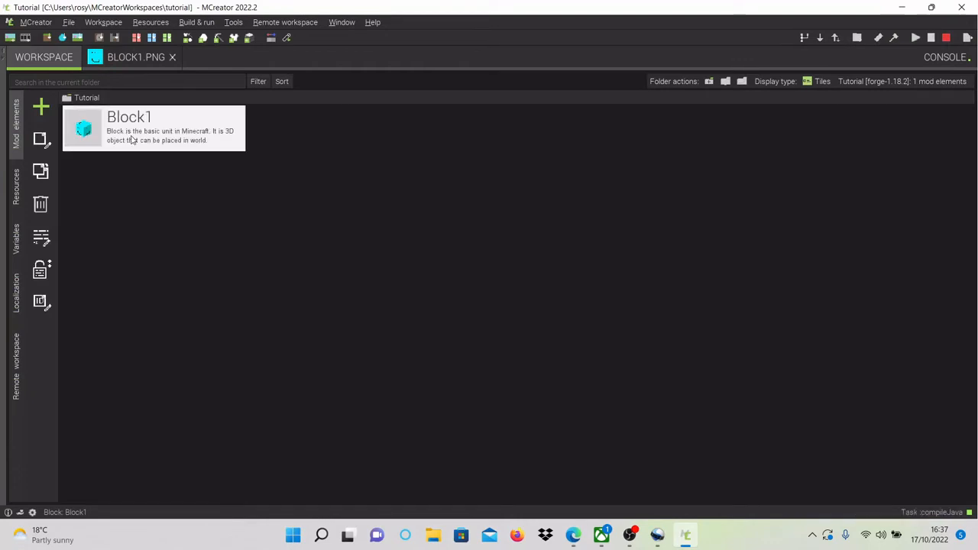
# Step: Create a new Tool mod element named Sword1
pyautogui.click(42, 110)
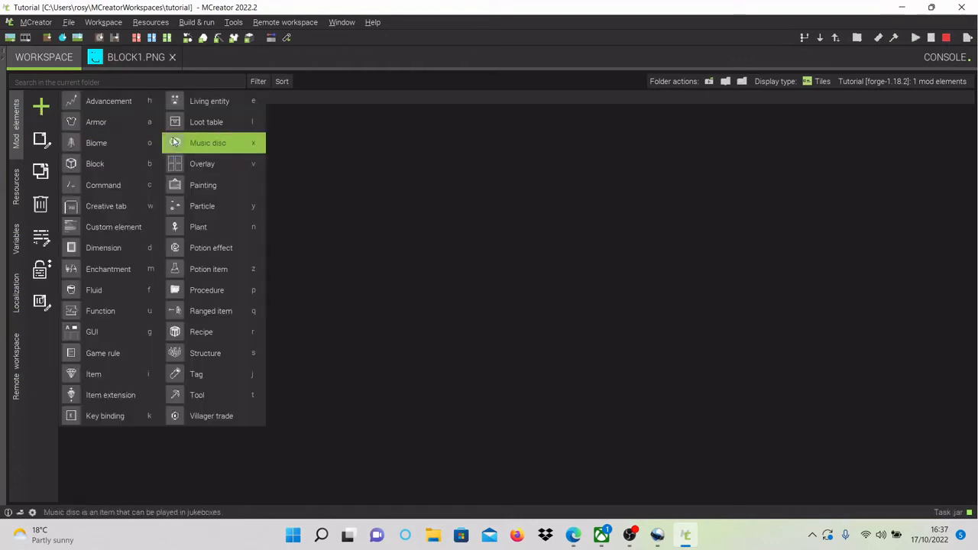
pyautogui.click(190, 391)
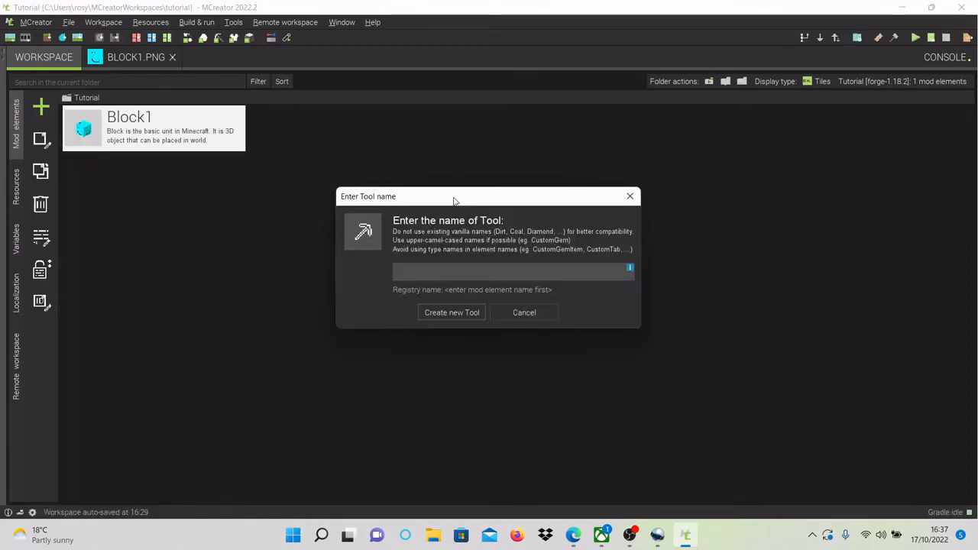
pyautogui.write('Swor')
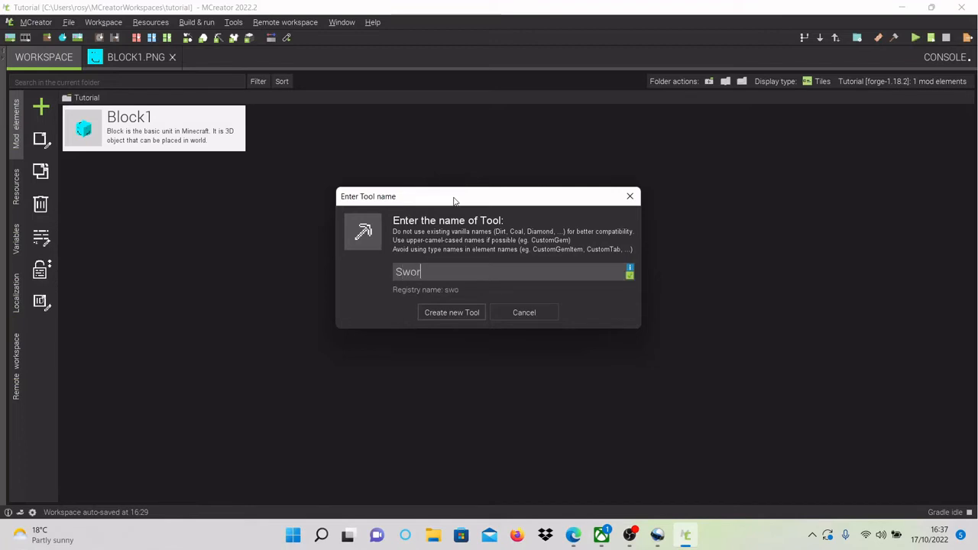
pyautogui.write('d1')
pyautogui.click(451, 314)
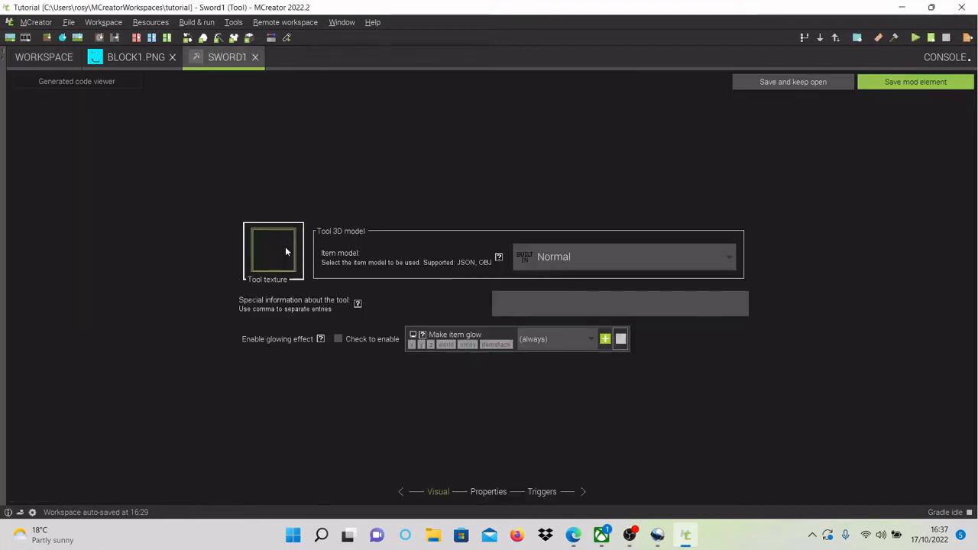
# Step: Start a new tool texture from scratch, filled with transparency, 16 wide and 16 high
pyautogui.click(285, 247)
pyautogui.click(268, 145)
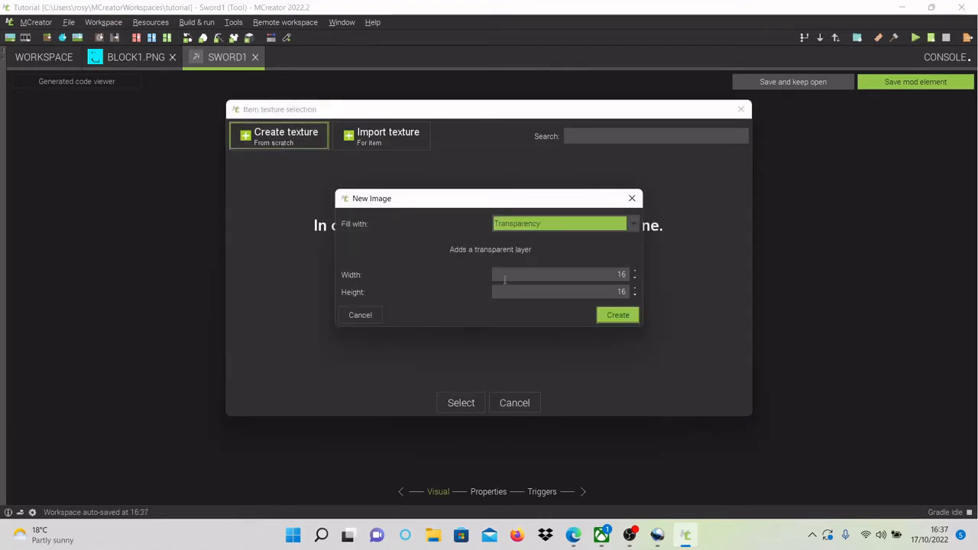
pyautogui.click(605, 313)
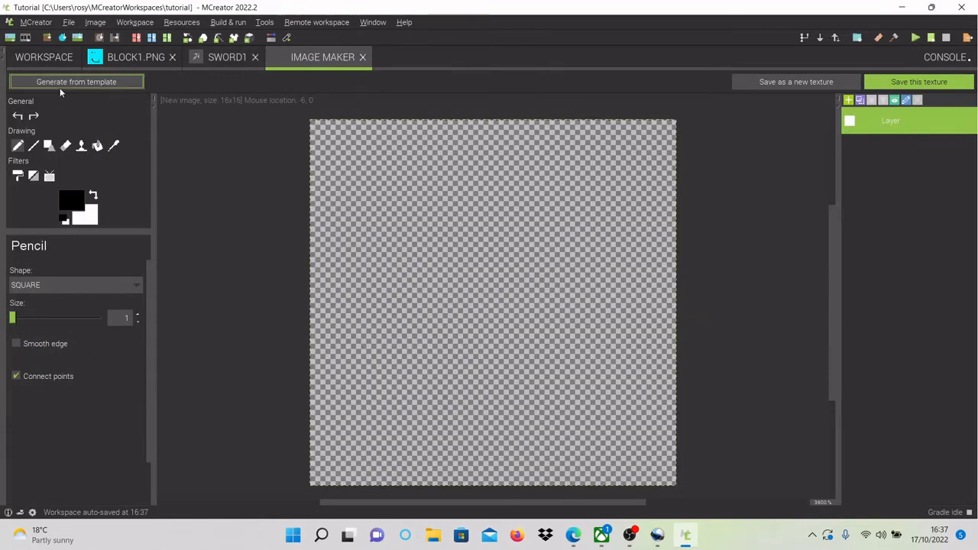
# Step: Generate the texture from the Sword template, randomizing it until the tool_sword layer uses the cyan colour 0,255,255
pyautogui.click(60, 88)
pyautogui.click(560, 78)
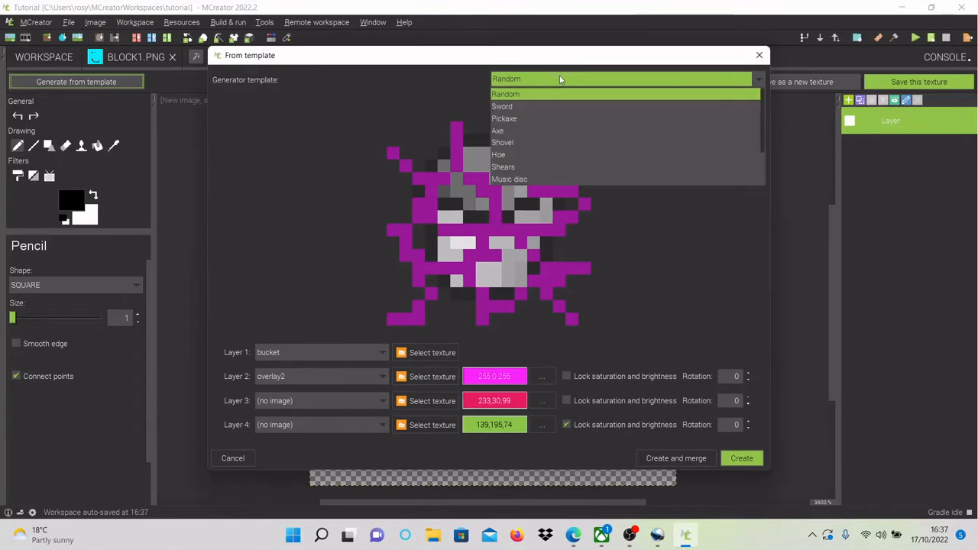
pyautogui.click(531, 104)
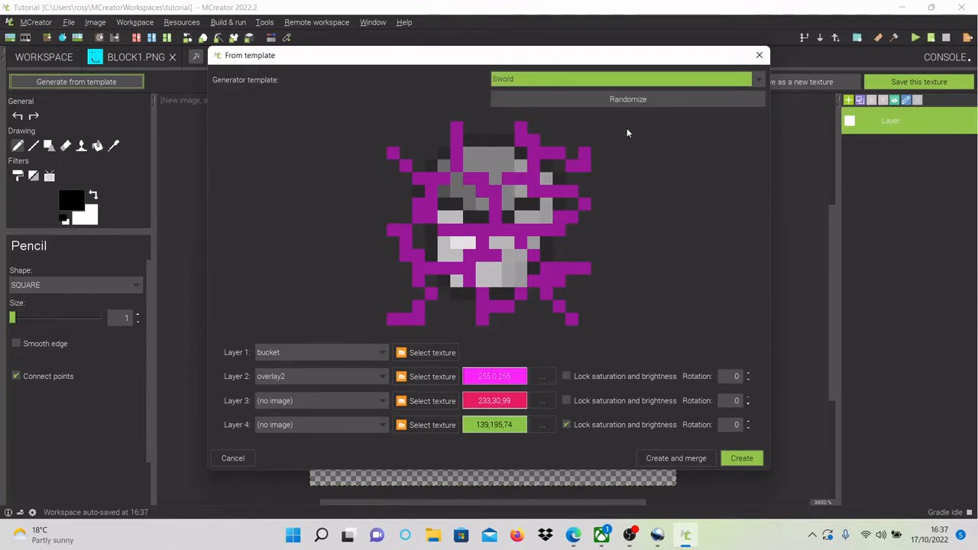
pyautogui.click(648, 98)
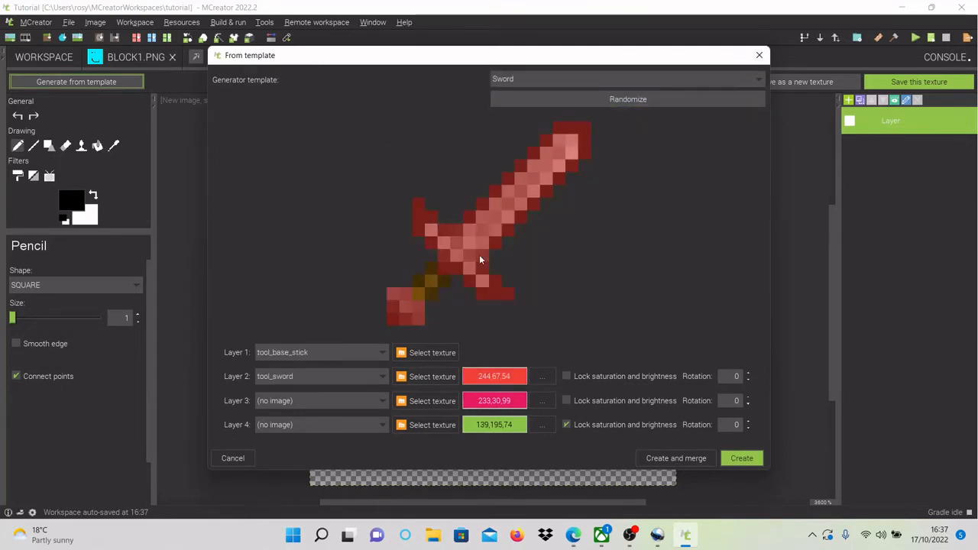
pyautogui.click(689, 98)
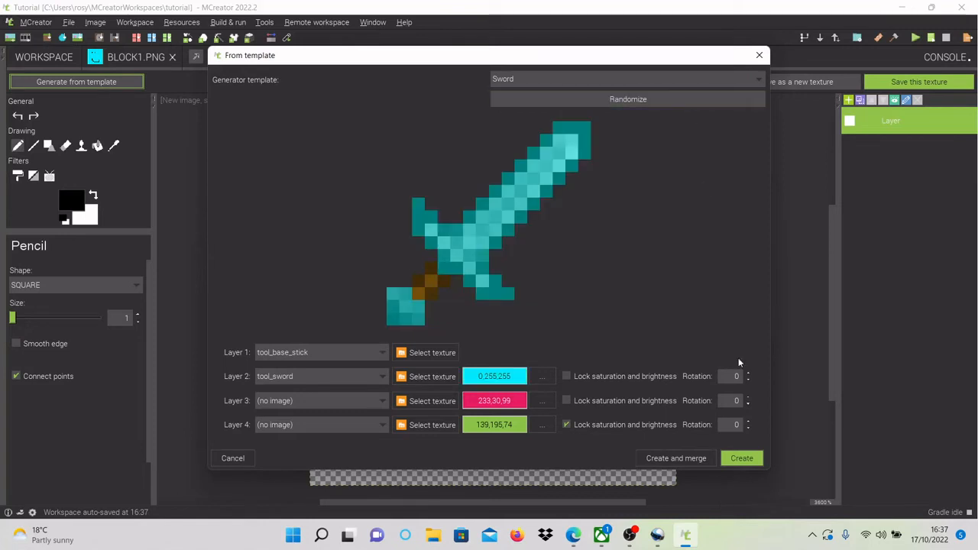
pyautogui.click(741, 458)
# Step: Paint four black pixels diagonally along the middle of the sword's blade with the Pencil
pyautogui.click(504, 291)
pyautogui.click(532, 263)
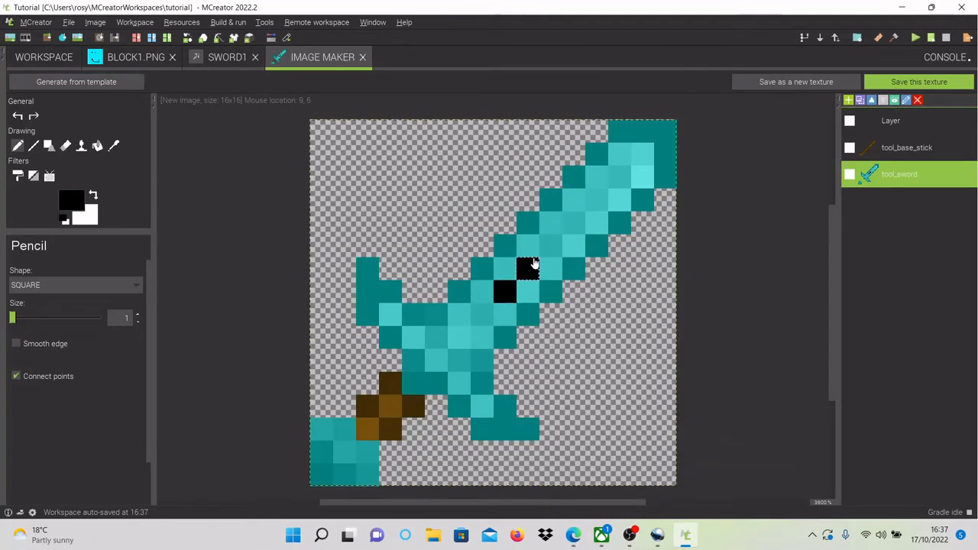
pyautogui.click(551, 245)
pyautogui.click(574, 222)
pyautogui.click(478, 317)
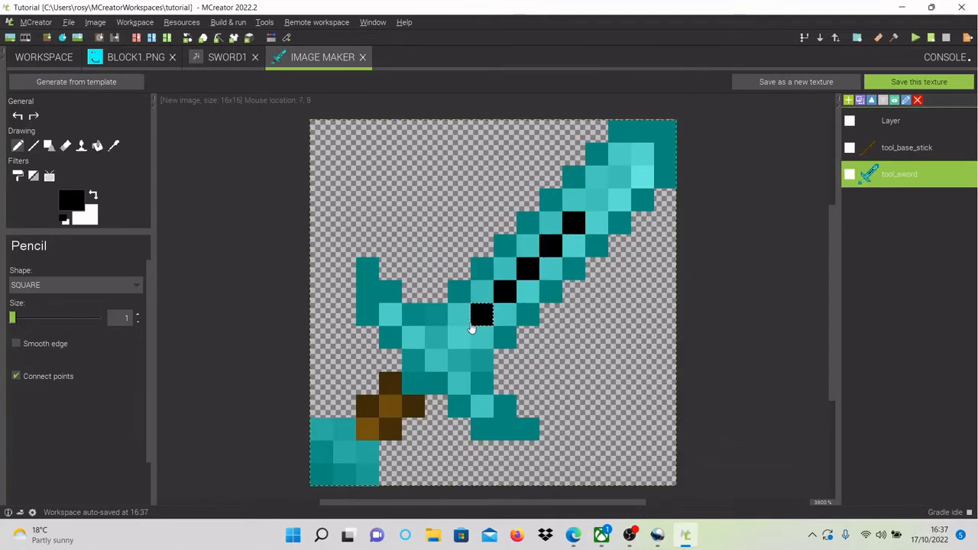
pyautogui.moveTo(459, 315); pyautogui.dragTo(458, 333)
pyautogui.click(482, 337)
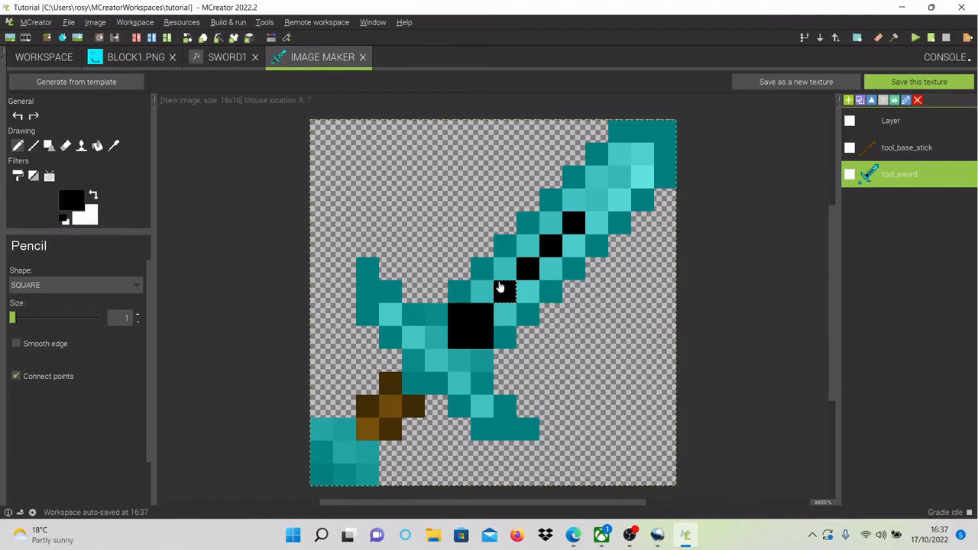
pyautogui.click(17, 115)
pyautogui.click(16, 116)
pyautogui.click(17, 115)
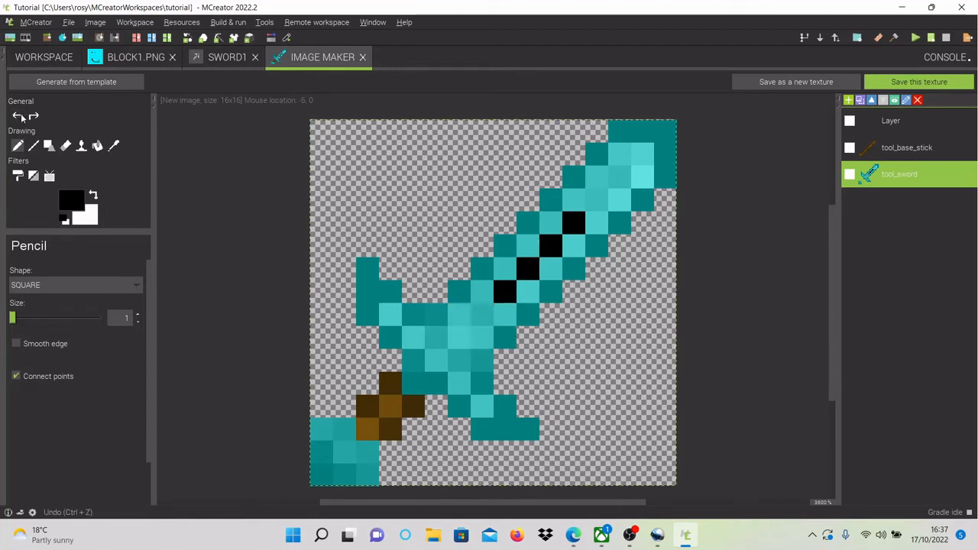
# Step: Extend the black diagonal line in both directions, down through the crossguard and up to the blade's tip
pyautogui.click(480, 316)
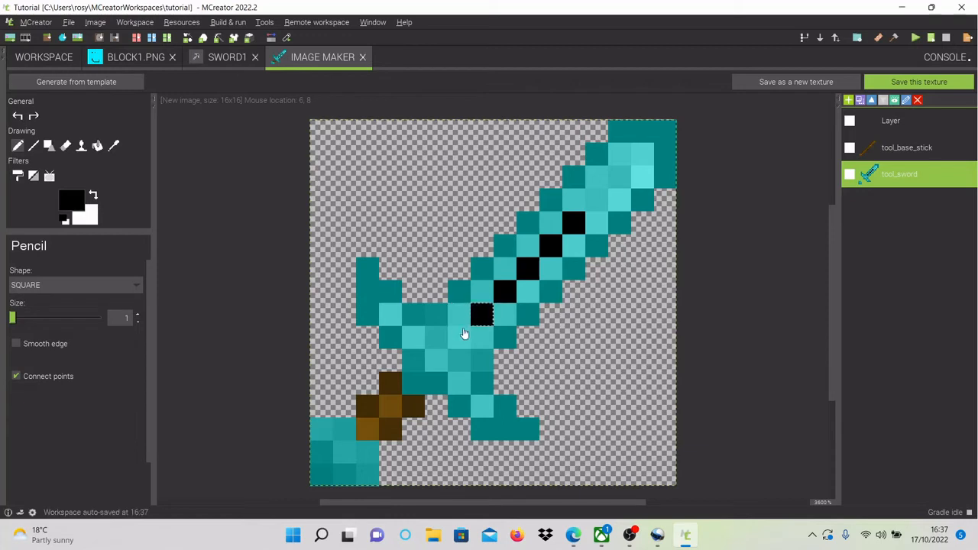
pyautogui.click(461, 335)
pyautogui.click(438, 361)
pyautogui.click(597, 200)
pyautogui.click(618, 176)
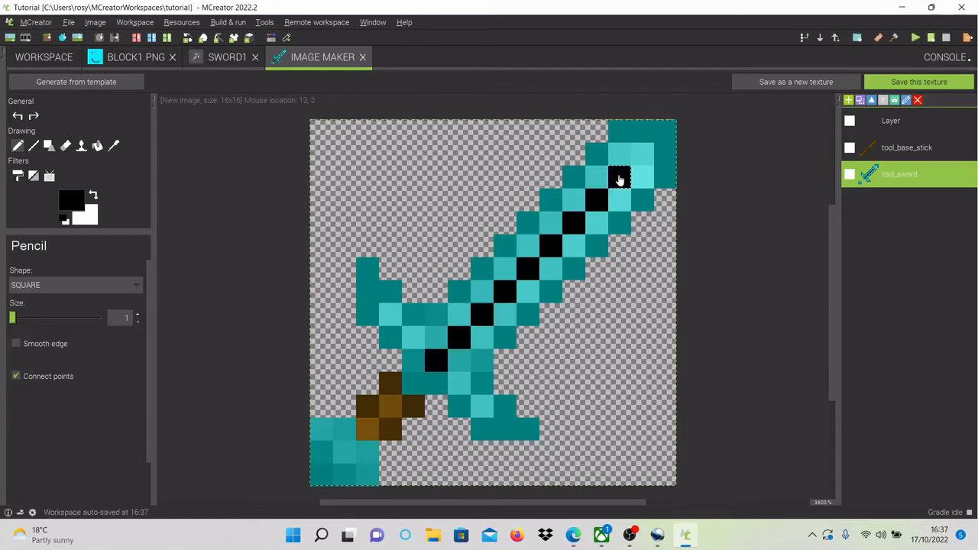
pyautogui.click(644, 154)
# Step: Paint two black pixels on each arm of the crossguard, forming a diagonal that crosses the blade line
pyautogui.click(460, 383)
pyautogui.click(481, 405)
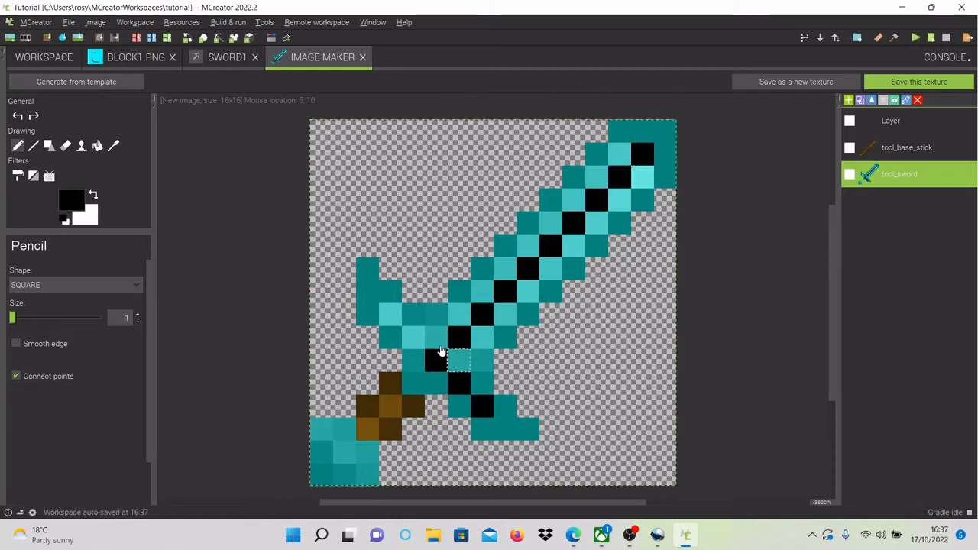
pyautogui.click(414, 337)
pyautogui.click(391, 314)
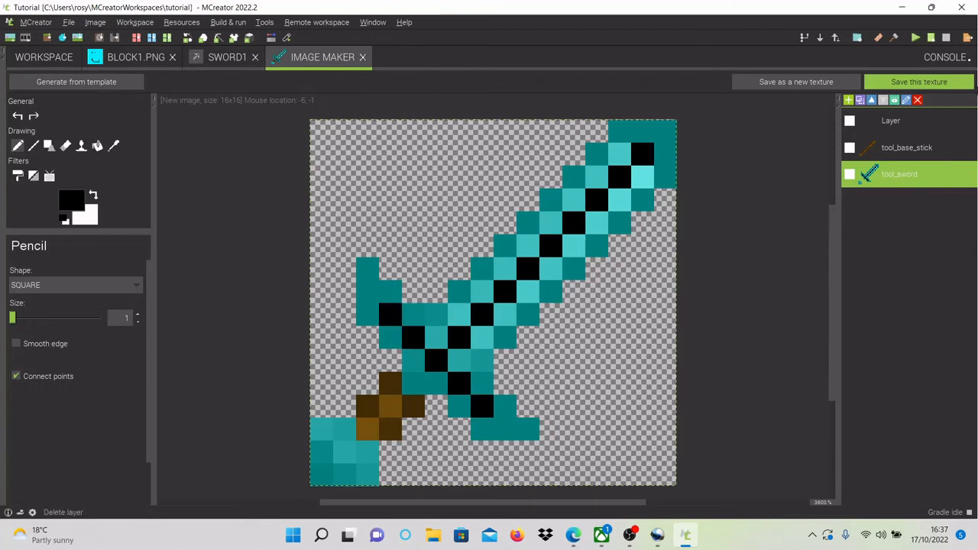
# Step: Save the drawing as a new texture of kind Item named sword1
pyautogui.click(765, 82)
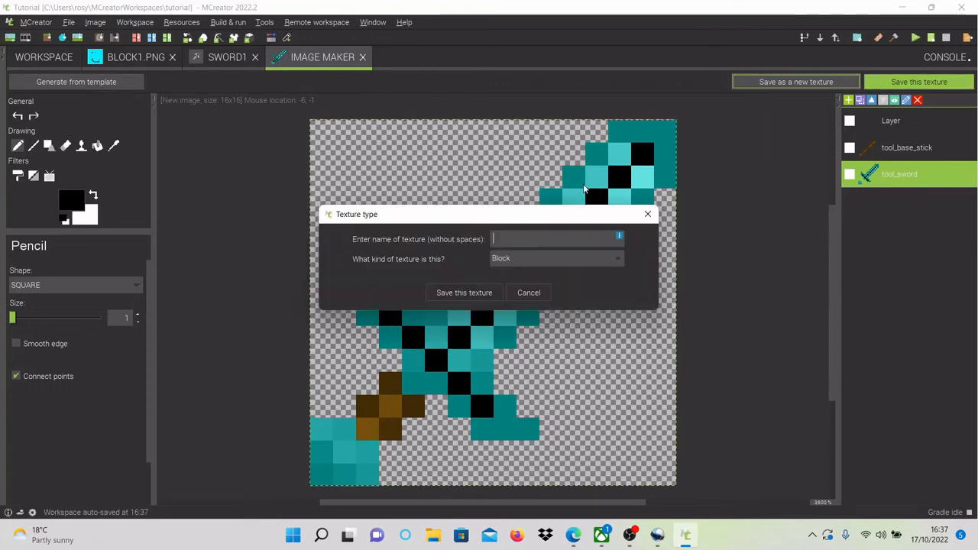
pyautogui.click(546, 259)
pyautogui.click(537, 286)
pyautogui.click(526, 242)
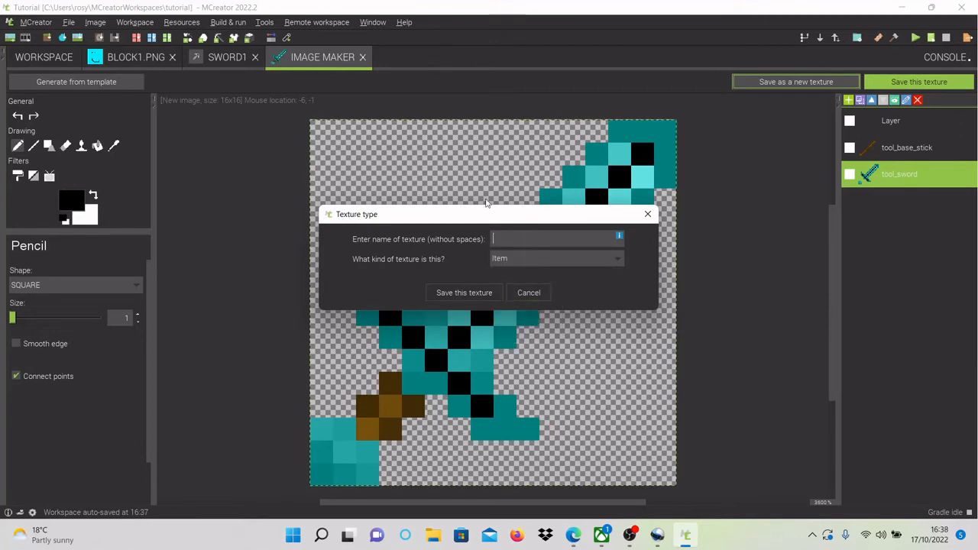
pyautogui.write('sword1')
pyautogui.click(496, 292)
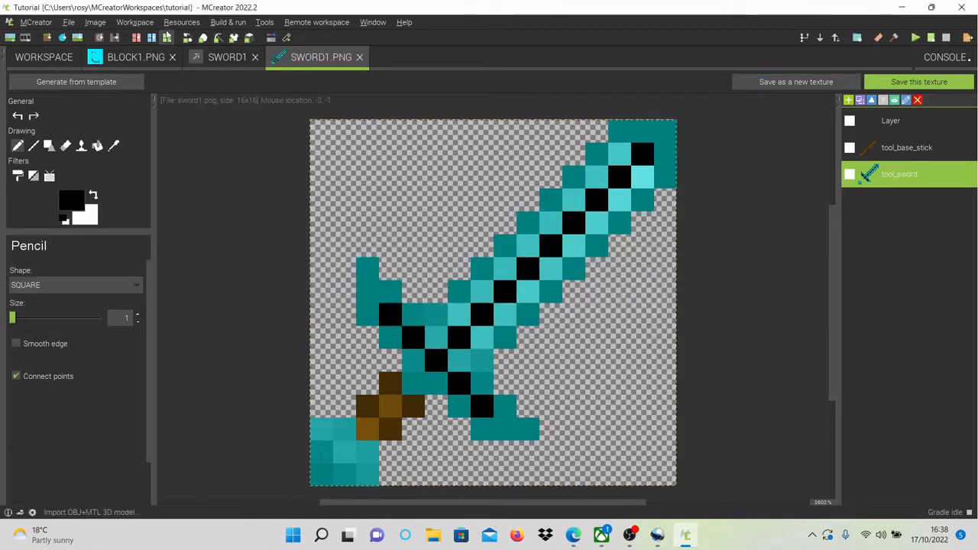
# Step: Assign the sword1 texture to the Sword1 tool, leaving its glowing effect disabled
pyautogui.click(129, 59)
pyautogui.click(217, 58)
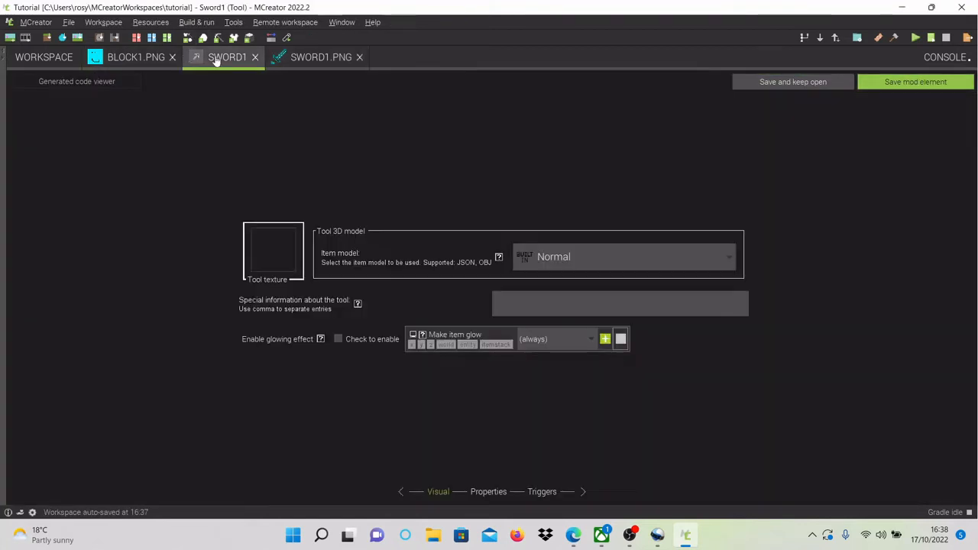
pyautogui.click(255, 254)
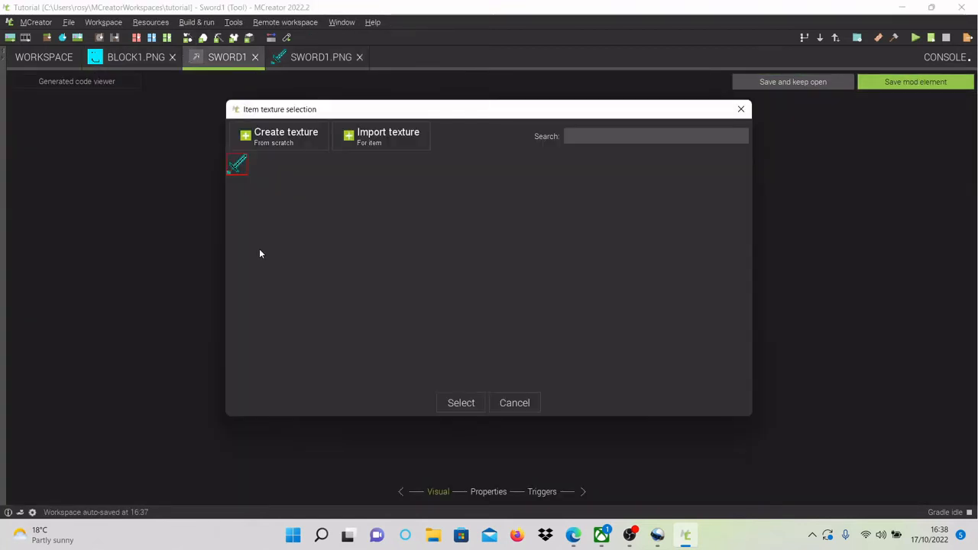
pyautogui.click(447, 410)
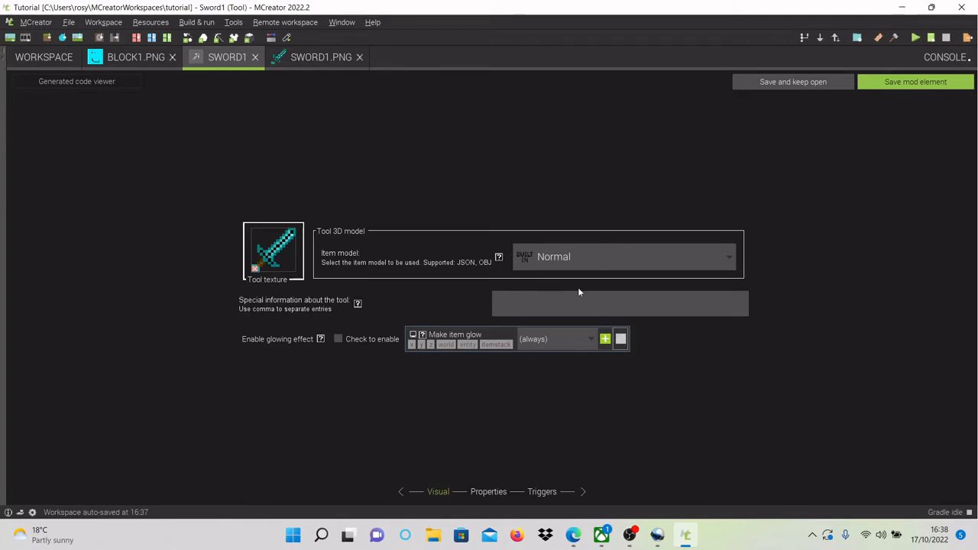
pyautogui.click(369, 338)
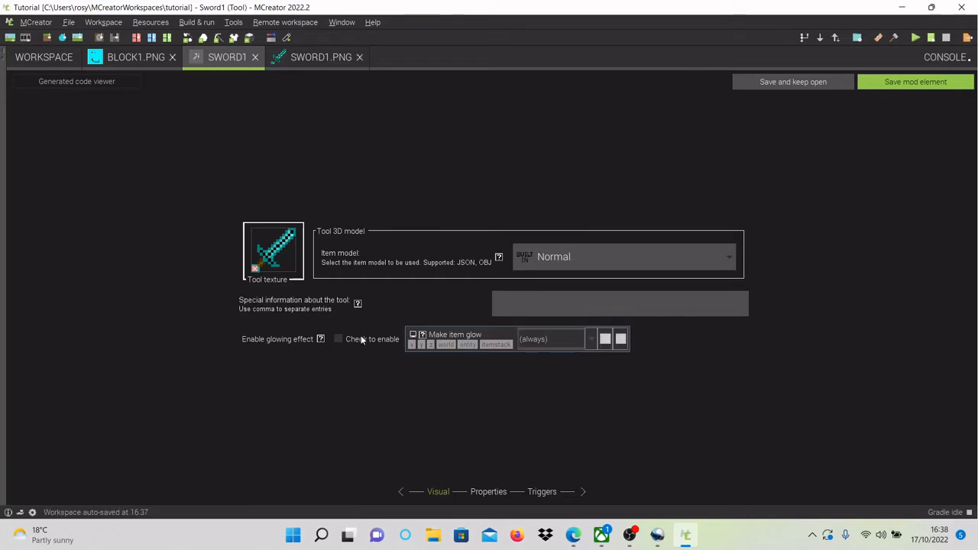
# Step: In the tool's properties, set the in-game name and type to Sword and the creative inventory tab to COMBAT
pyautogui.click(490, 491)
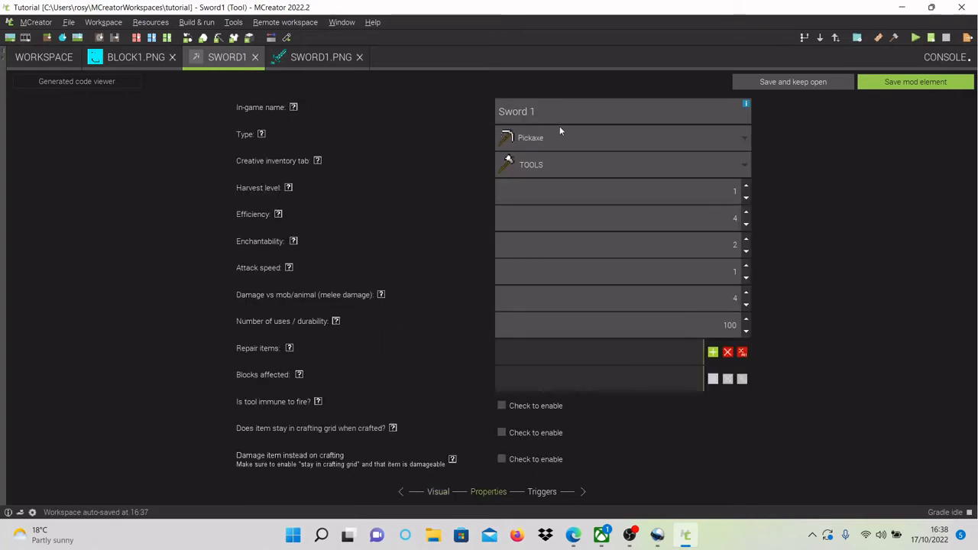
pyautogui.press('BackSpace')
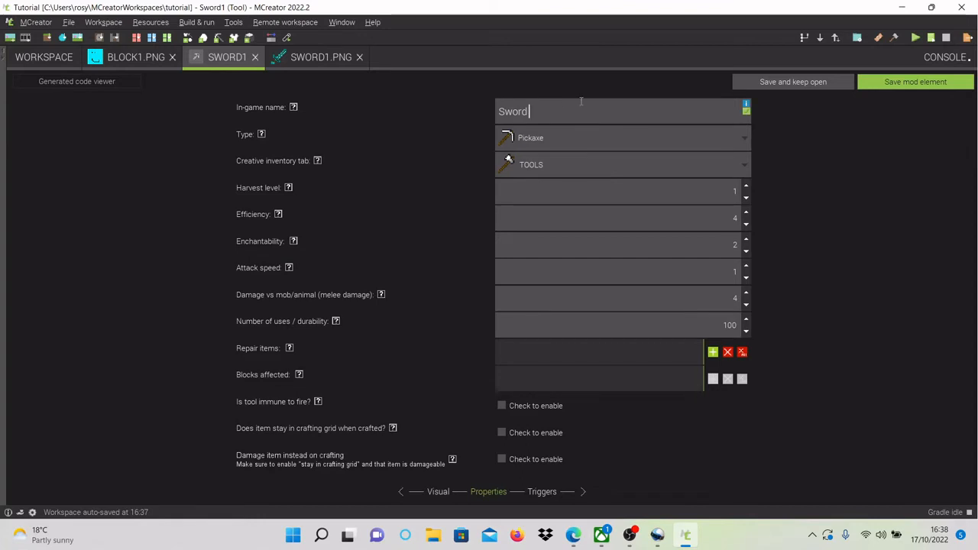
pyautogui.click(579, 141)
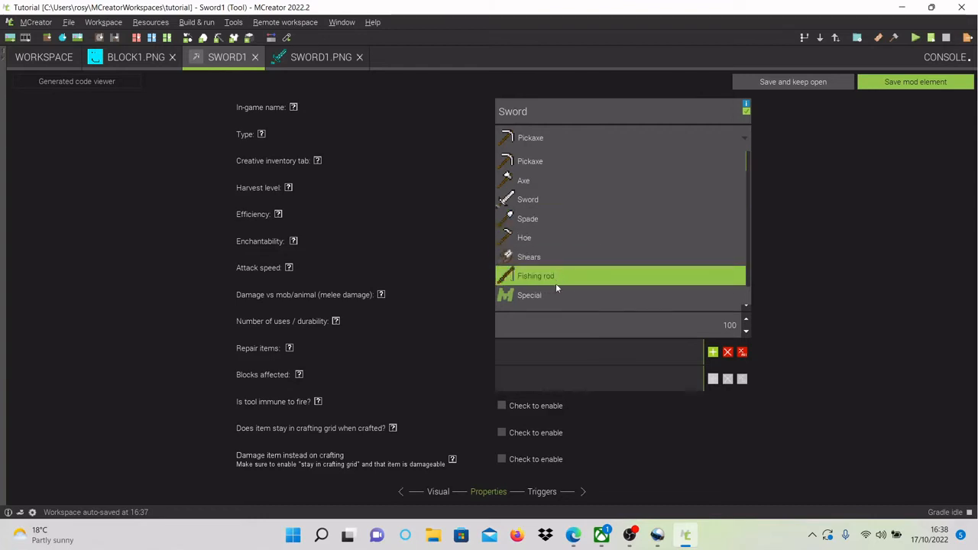
pyautogui.scroll(-1, 564, 292)
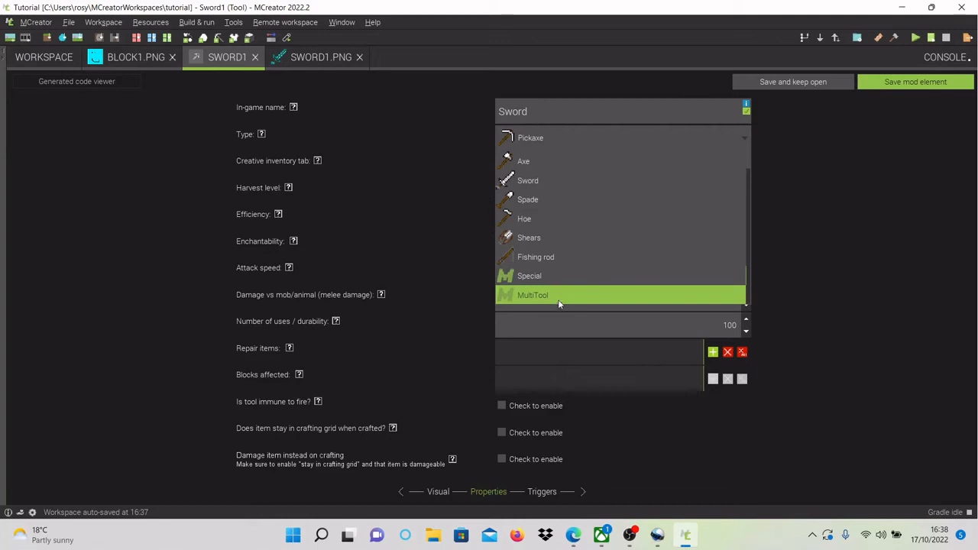
pyautogui.scroll(1, 568, 260)
pyautogui.scroll(-1, 584, 295)
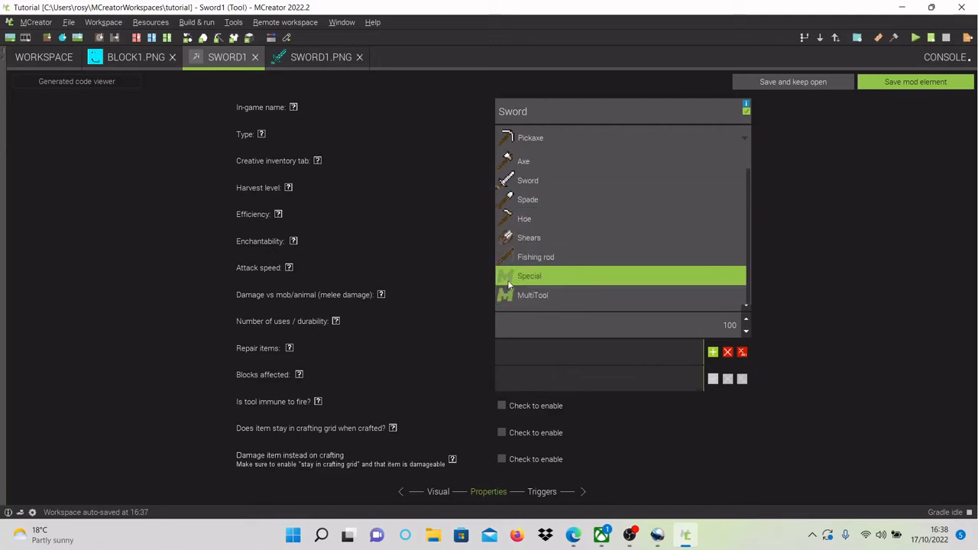
pyautogui.scroll(1, 538, 264)
pyautogui.click(539, 202)
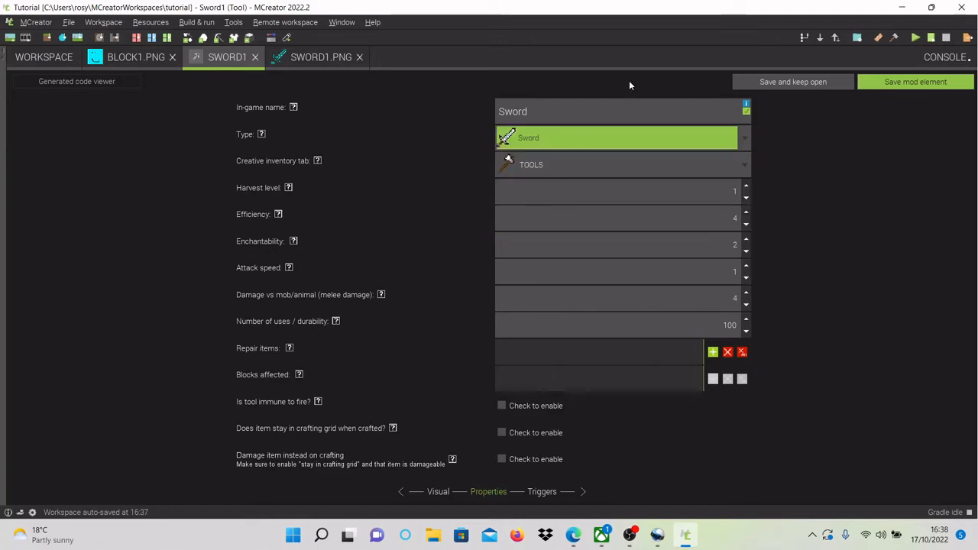
pyautogui.click(604, 172)
pyautogui.click(568, 267)
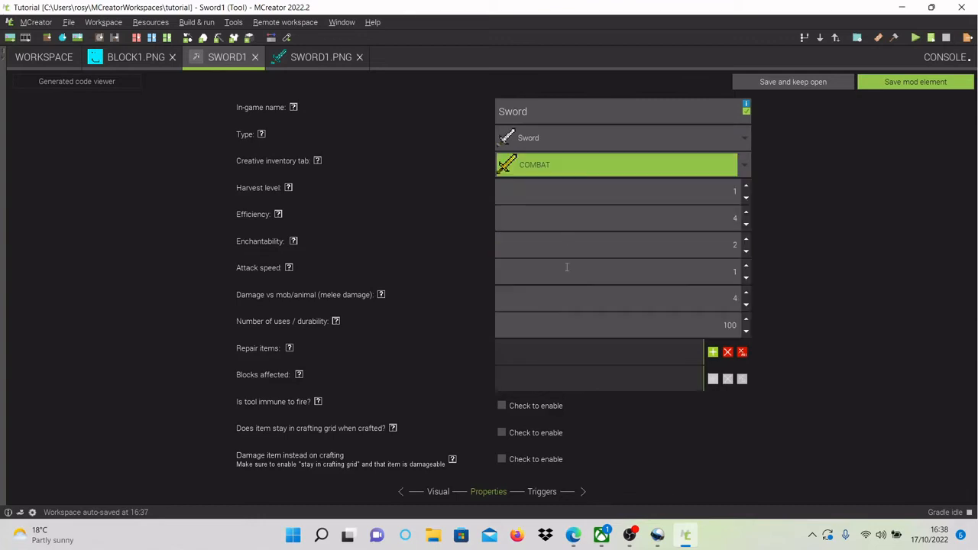
# Step: Set the sword's harvest level to 0, efficiency to 2 and enchantability to 10
pyautogui.click(747, 197)
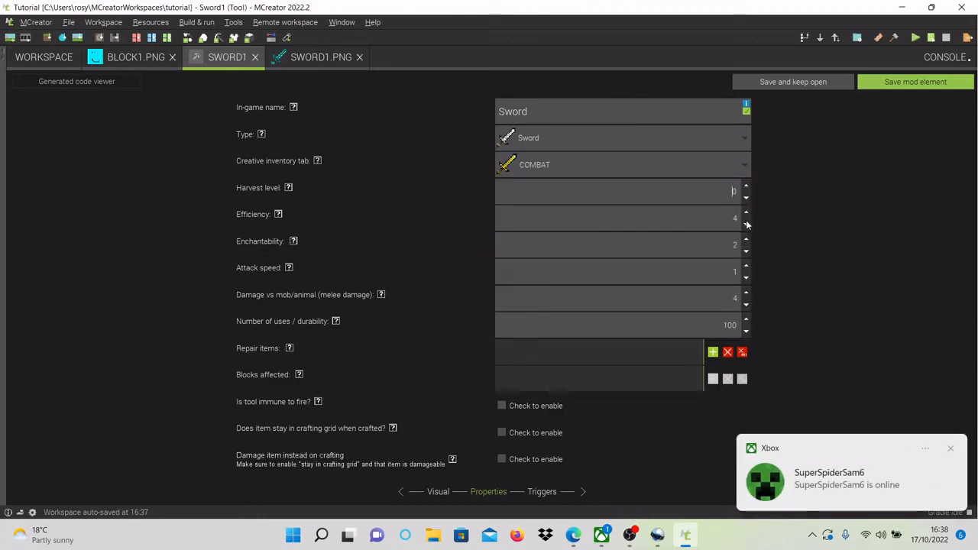
pyautogui.click(747, 225)
pyautogui.click(747, 225)
pyautogui.click(746, 240)
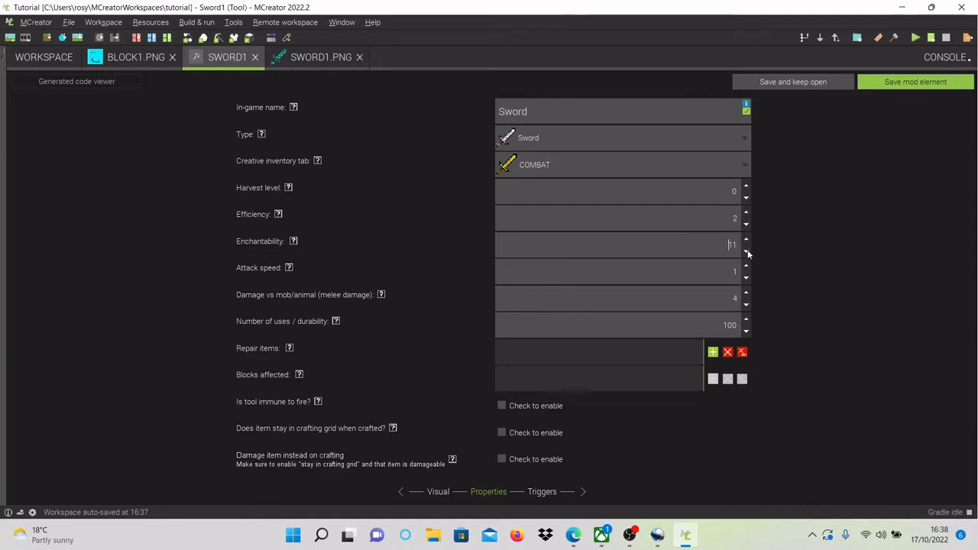
# Step: Set the sword's attack speed to 2 and its damage vs mob/animal to 10
pyautogui.click(746, 266)
pyautogui.click(746, 266)
pyautogui.click(747, 294)
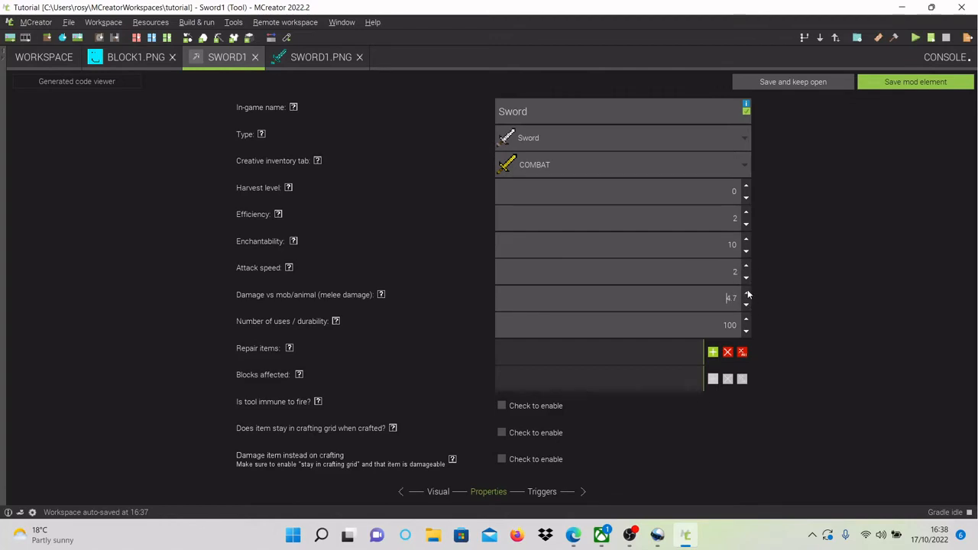
pyautogui.click(746, 295)
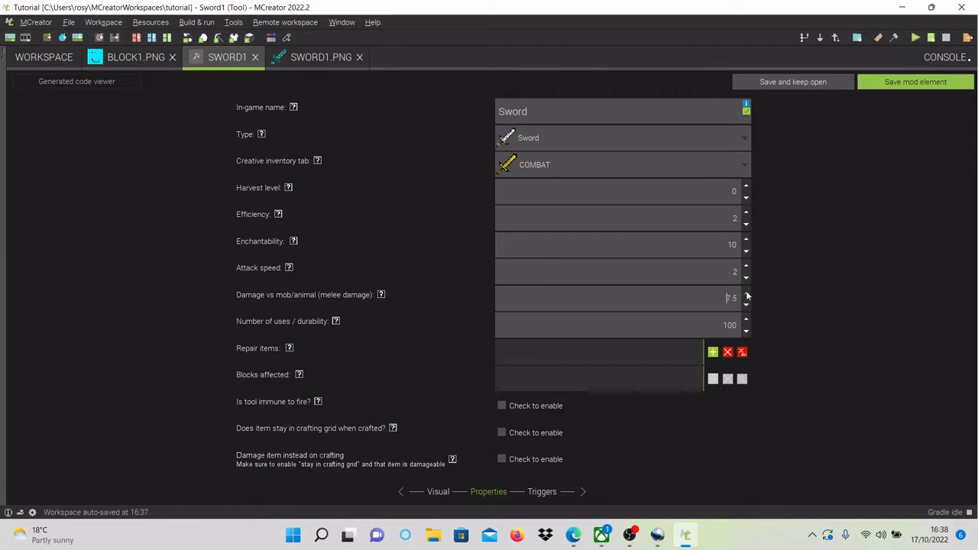
pyautogui.click(747, 296)
pyautogui.click(748, 296)
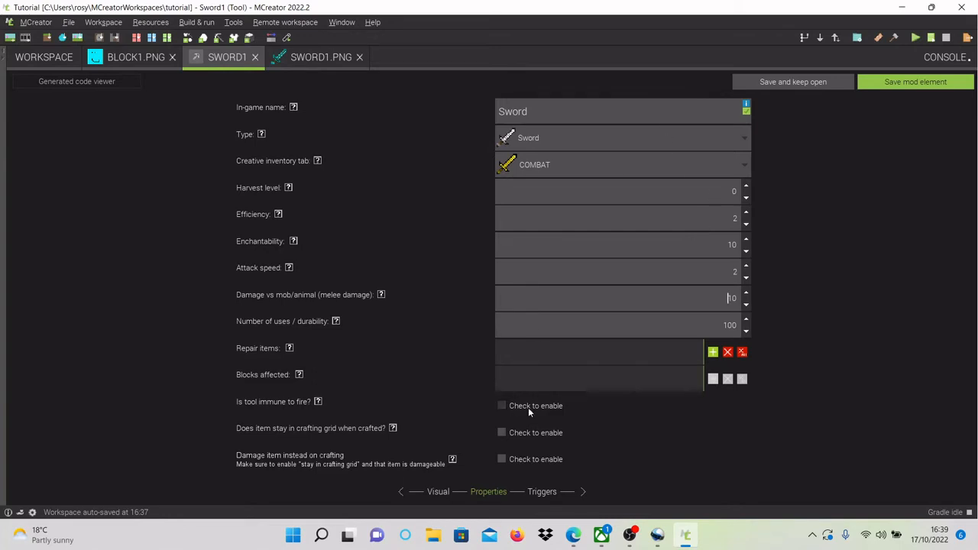
pyautogui.click(505, 293)
pyautogui.moveTo(734, 299); pyautogui.dragTo(731, 299)
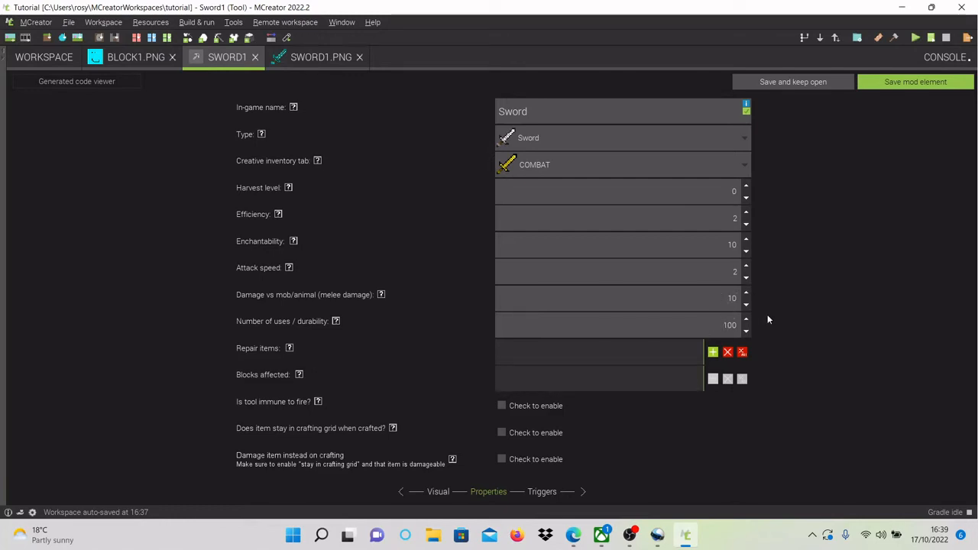
# Step: Raise the sword's number of uses / durability to 200
pyautogui.doubleClick(747, 320)
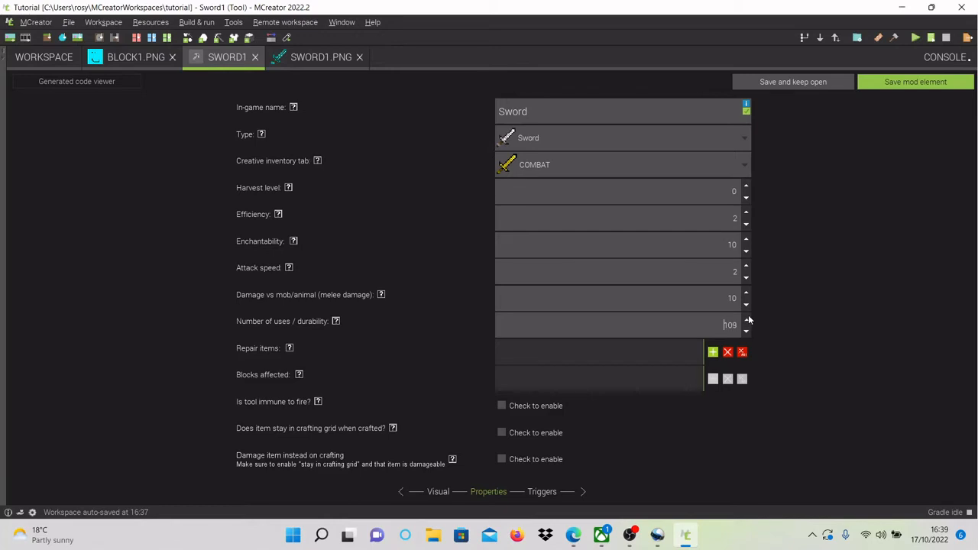
pyautogui.click(748, 319)
pyautogui.click(747, 322)
pyautogui.click(748, 321)
pyautogui.click(748, 324)
pyautogui.click(748, 324)
pyautogui.click(747, 331)
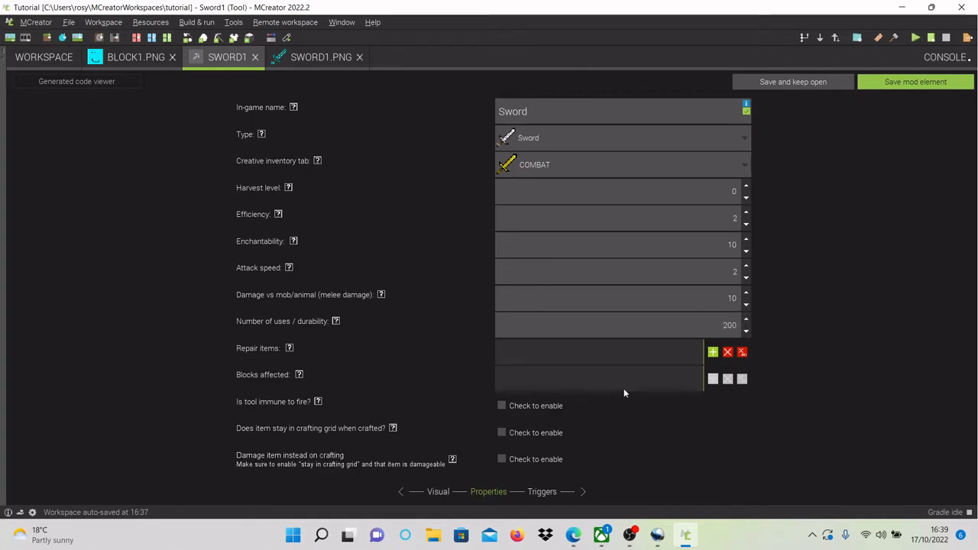
# Step: Add Block1 as the sword's repair item and save the mod element without any trigger procedures
pyautogui.click(714, 352)
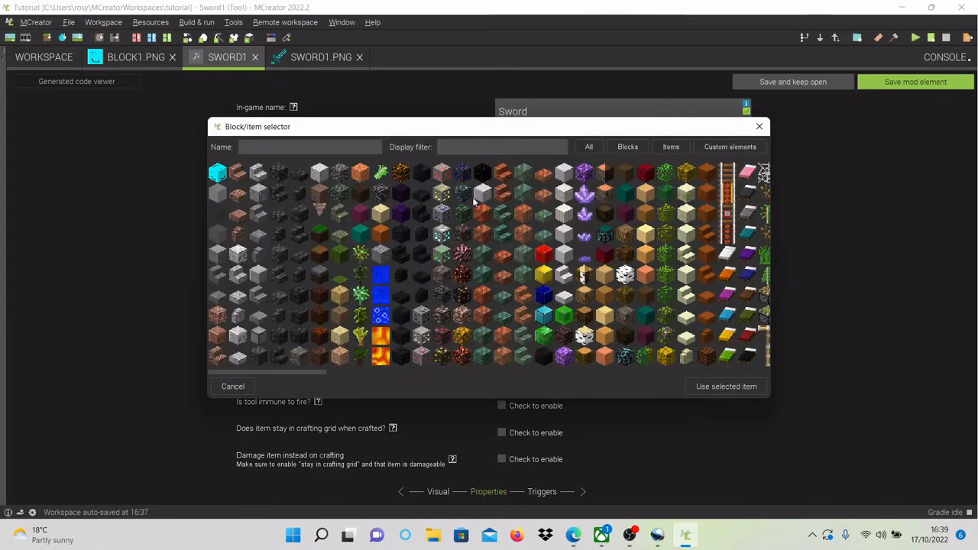
pyautogui.click(217, 172)
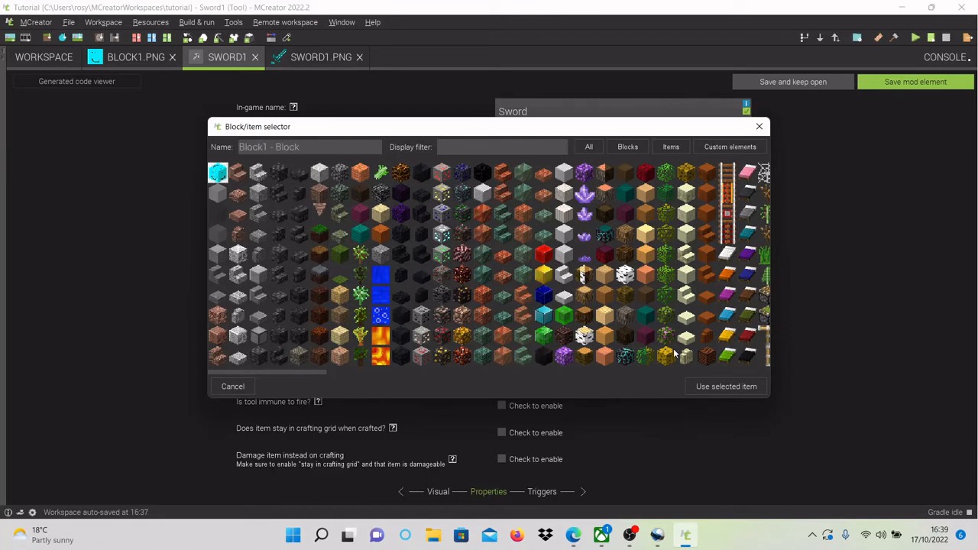
pyautogui.click(716, 389)
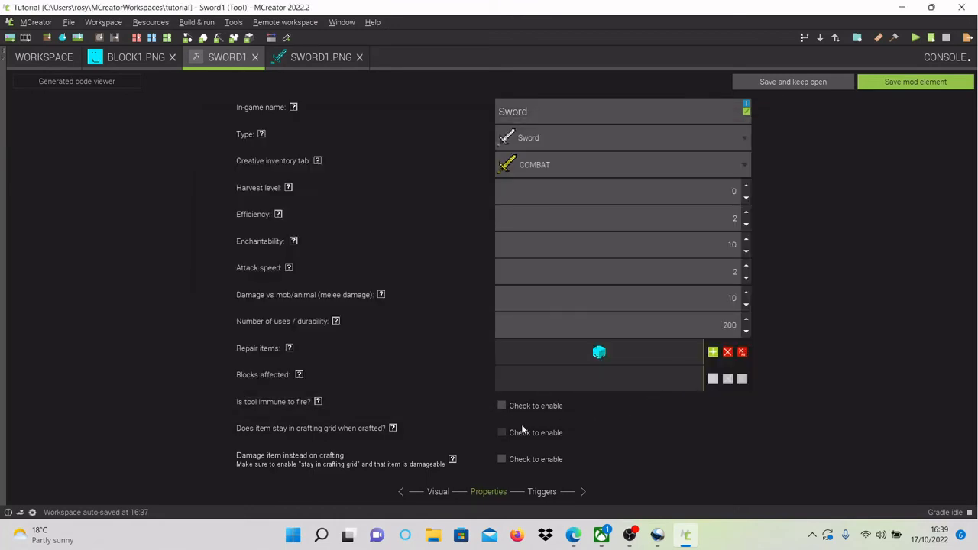
pyautogui.click(543, 492)
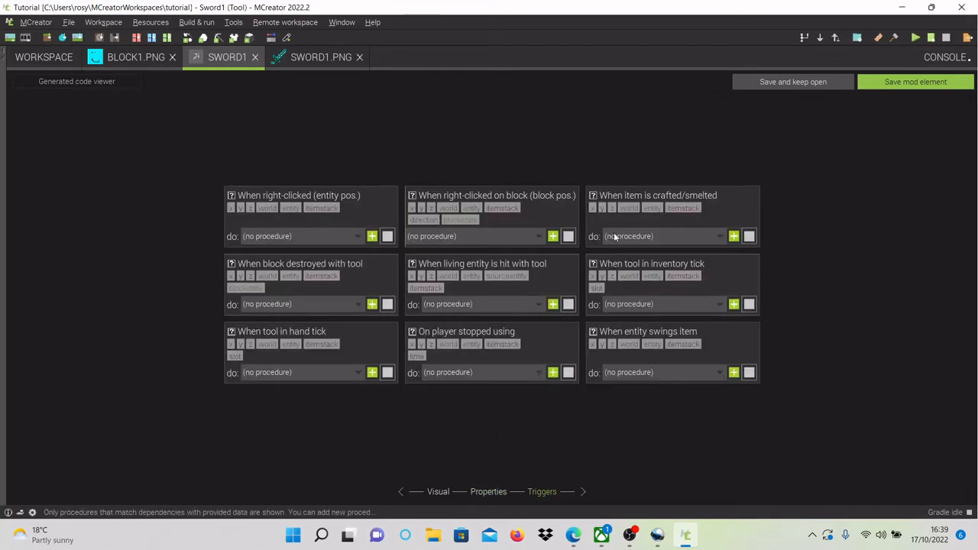
pyautogui.click(915, 83)
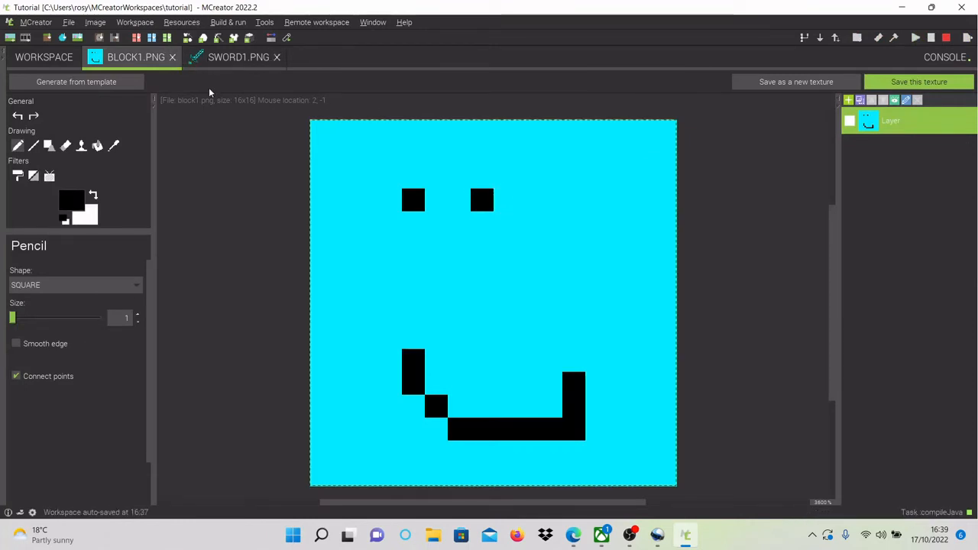
# Step: Close the block1.png and sword1.png texture editors, leaving only the workspace open
pyautogui.click(19, 58)
pyautogui.click(173, 57)
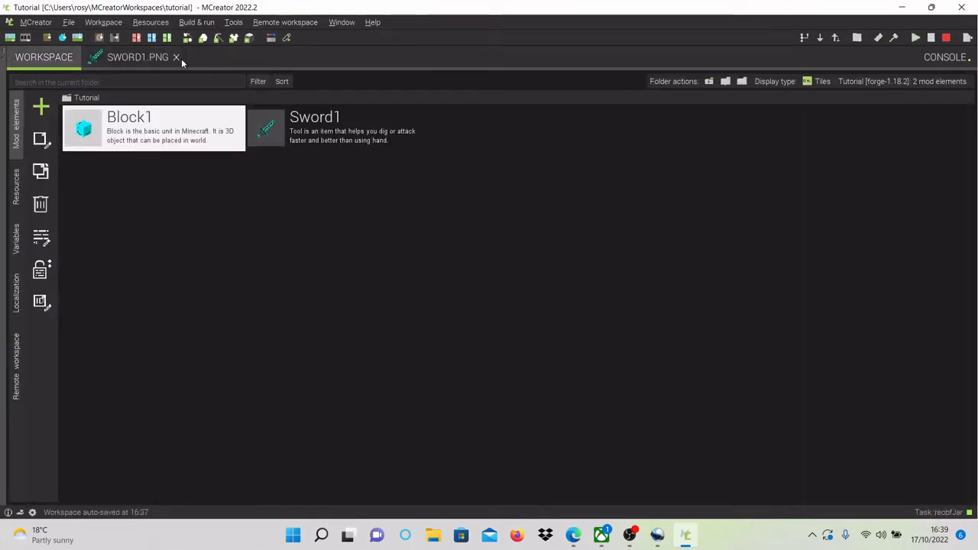
pyautogui.click(181, 58)
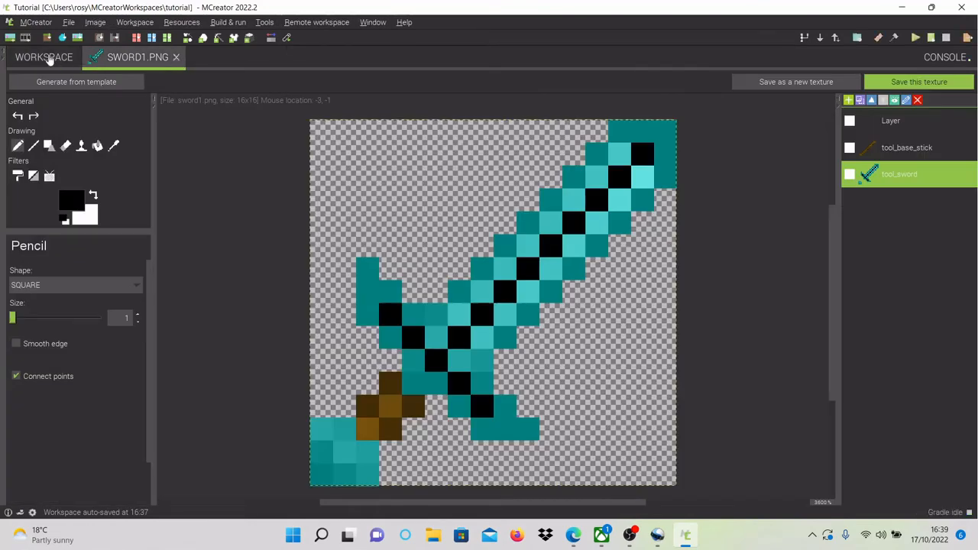
pyautogui.click(49, 59)
pyautogui.click(176, 57)
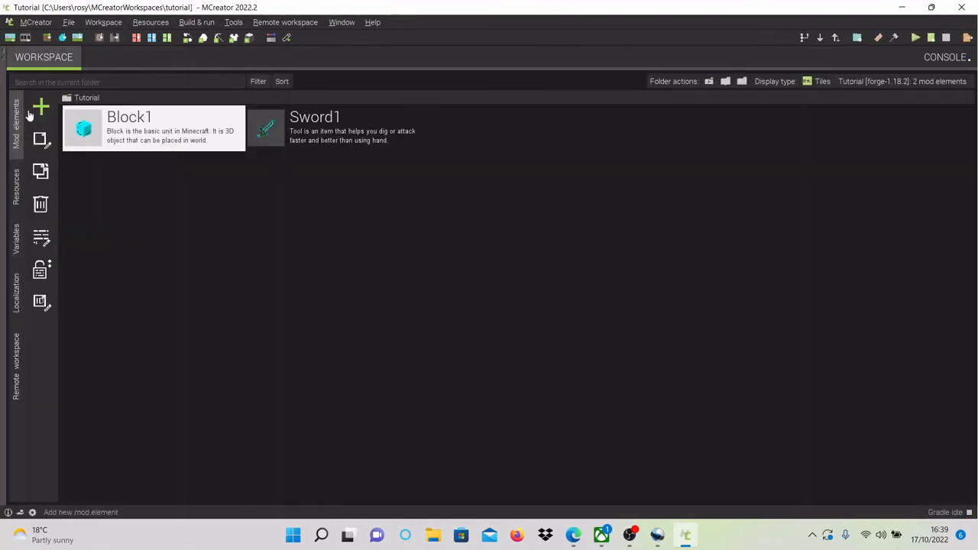
# Step: Create a new Recipe mod element named Sword1Recipe
pyautogui.click(40, 109)
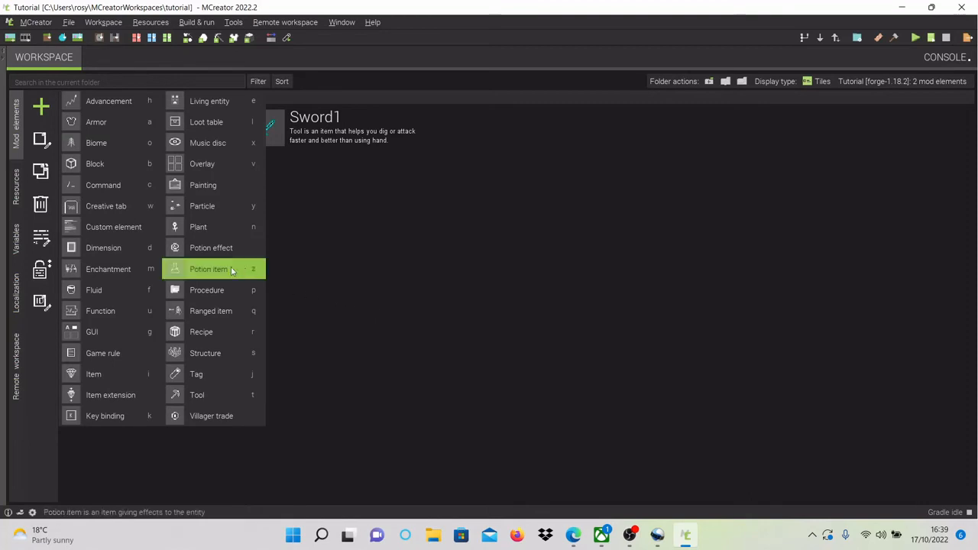
pyautogui.click(232, 340)
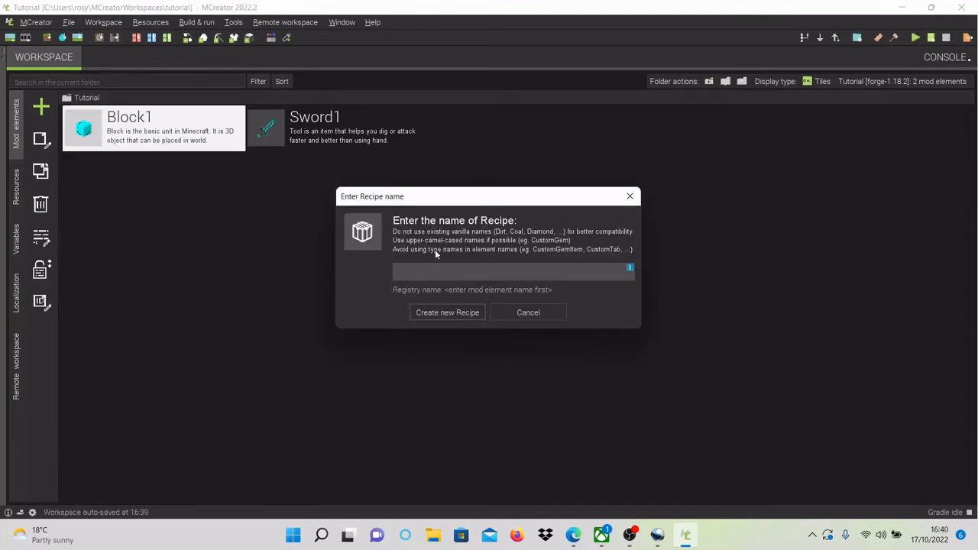
pyautogui.press('capslock')
pyautogui.write('S')
pyautogui.press('capslock')
pyautogui.write('wor')
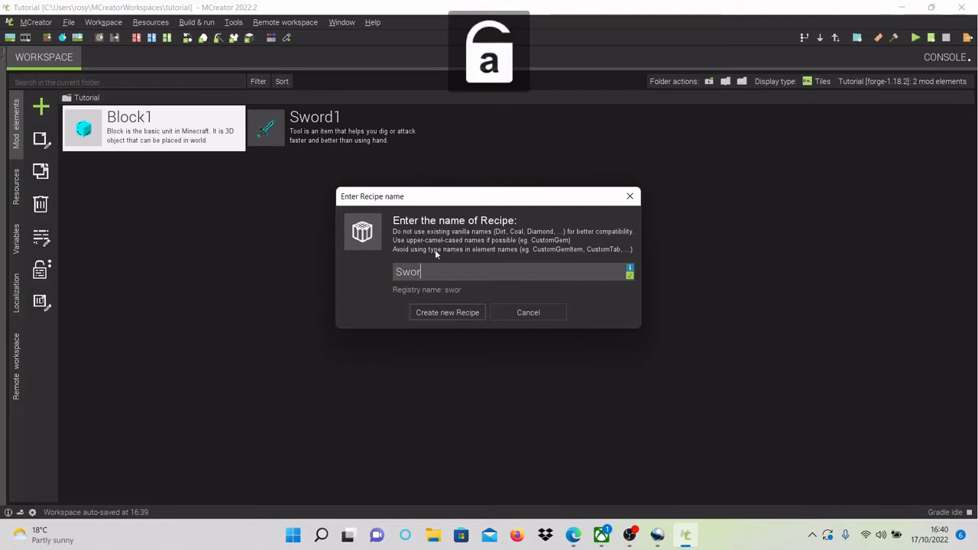
pyautogui.write('d1')
pyautogui.press('capslock')
pyautogui.write('R')
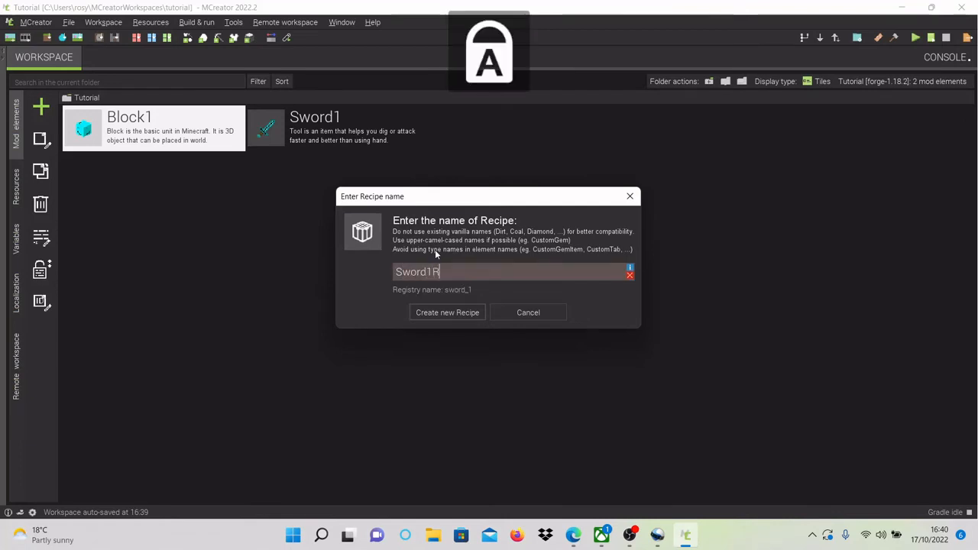
pyautogui.press('capslock')
pyautogui.write('ecipe')
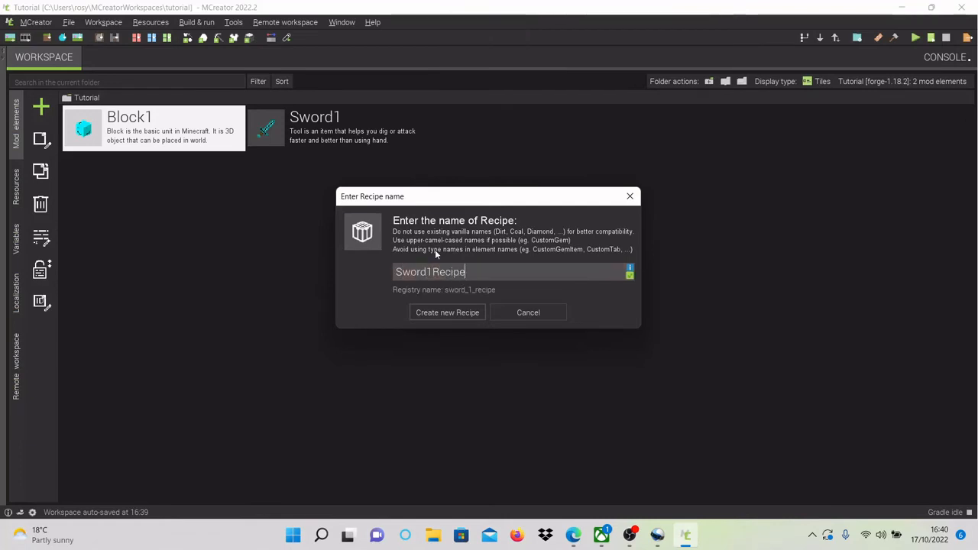
pyautogui.click(433, 318)
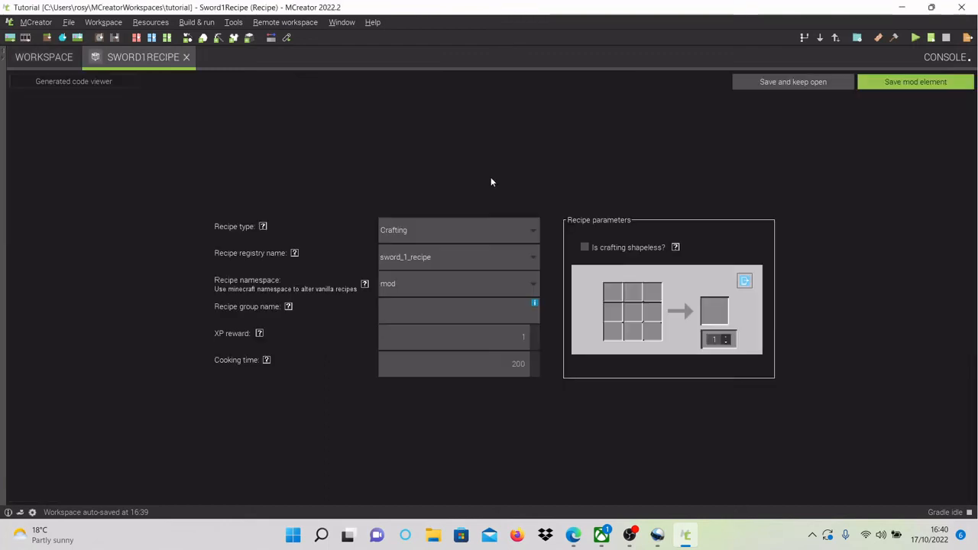
# Step: Try the Smelting recipe type, look at its input and result slots without choosing items, and return the type to Crafting
pyautogui.click(471, 230)
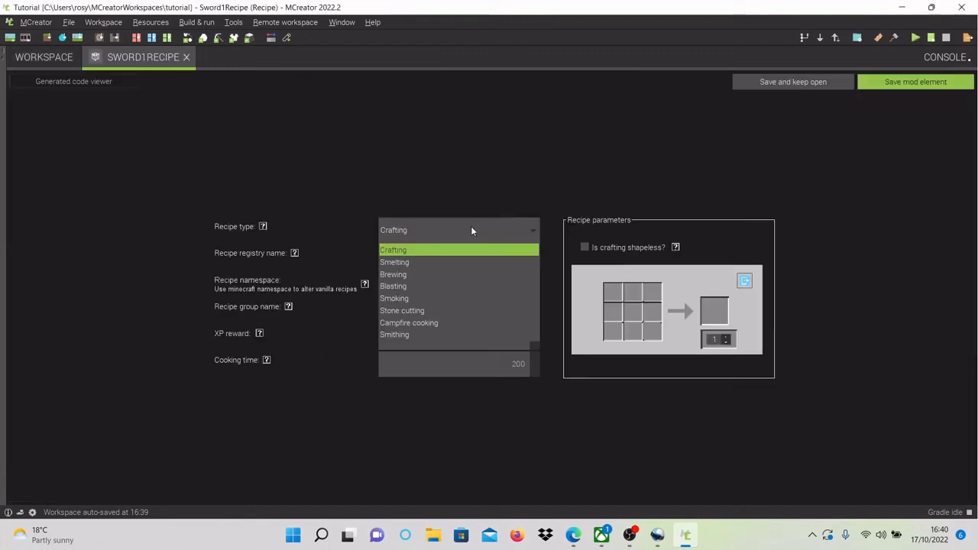
pyautogui.click(409, 262)
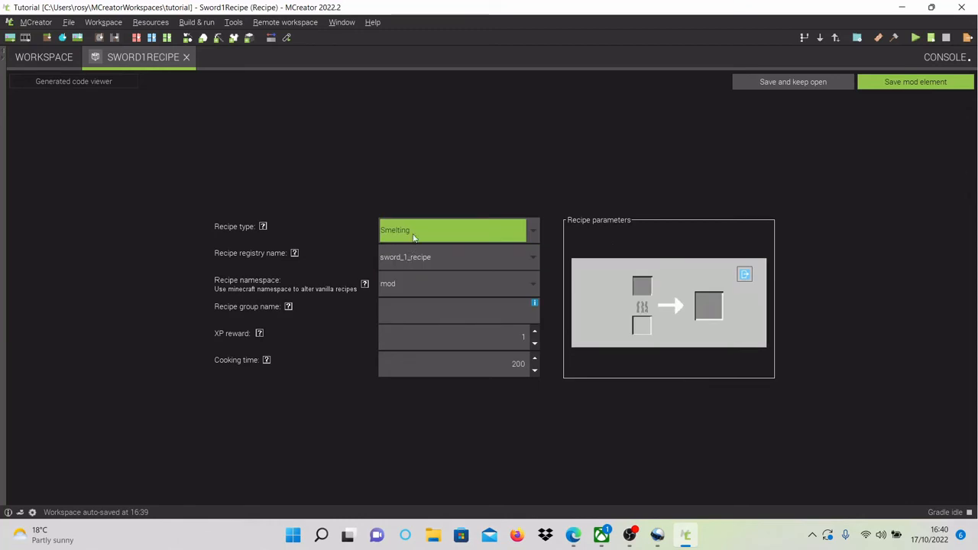
pyautogui.click(413, 239)
pyautogui.click(418, 247)
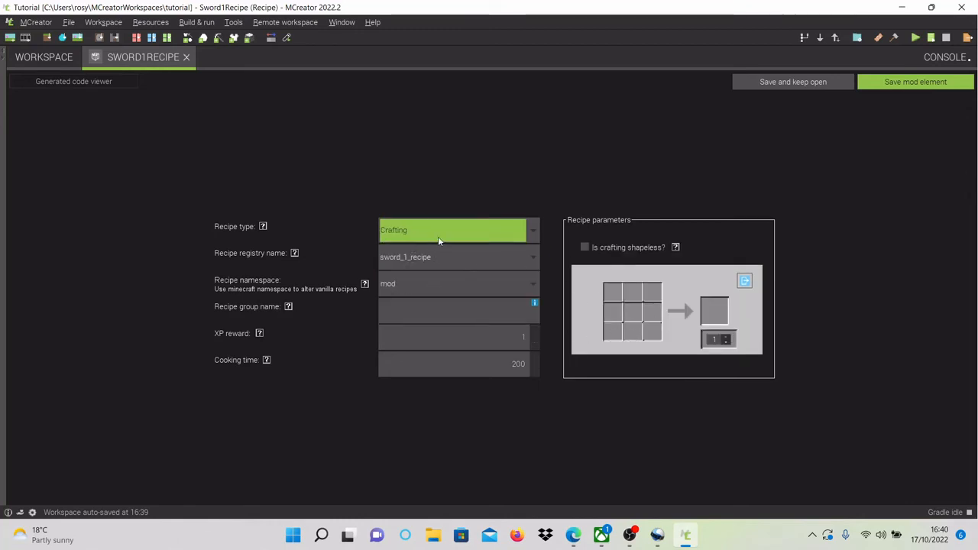
pyautogui.click(438, 238)
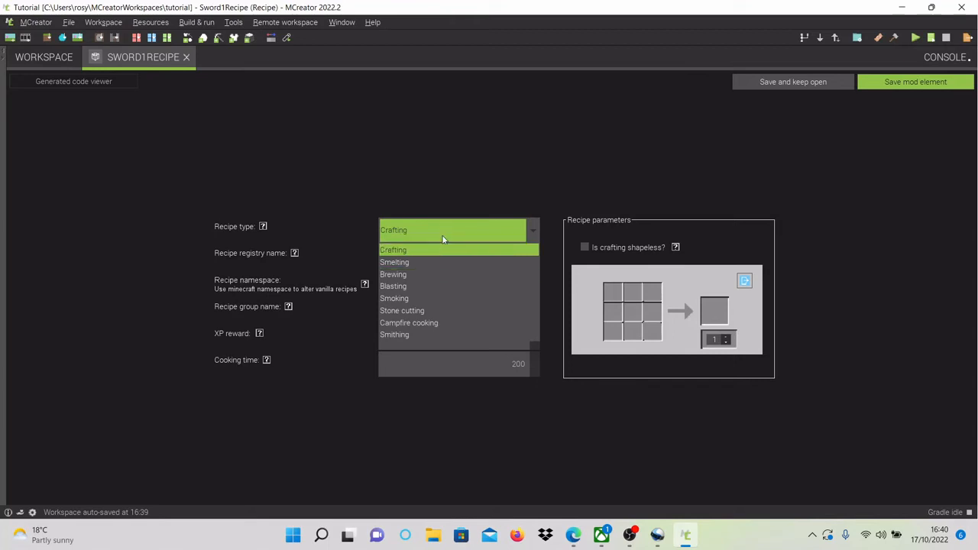
pyautogui.click(409, 263)
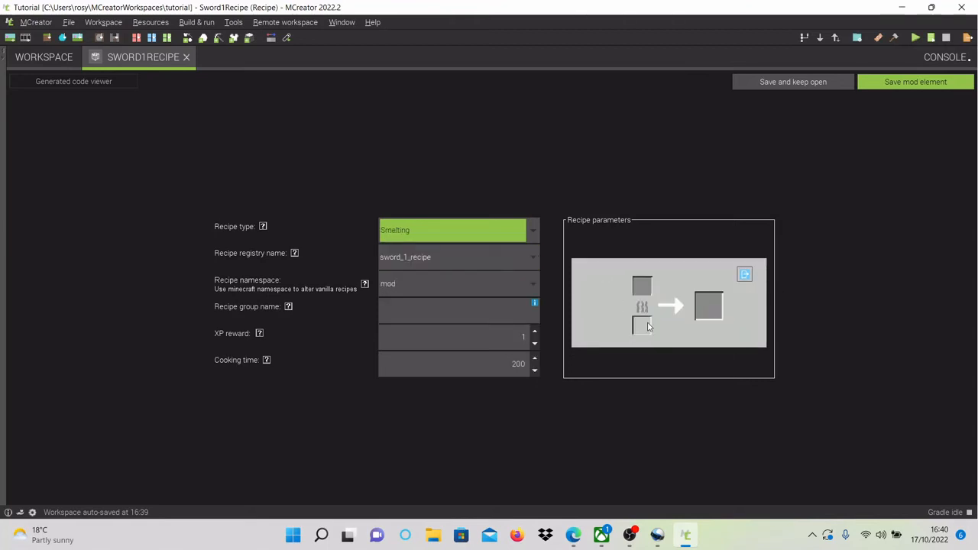
pyautogui.click(645, 288)
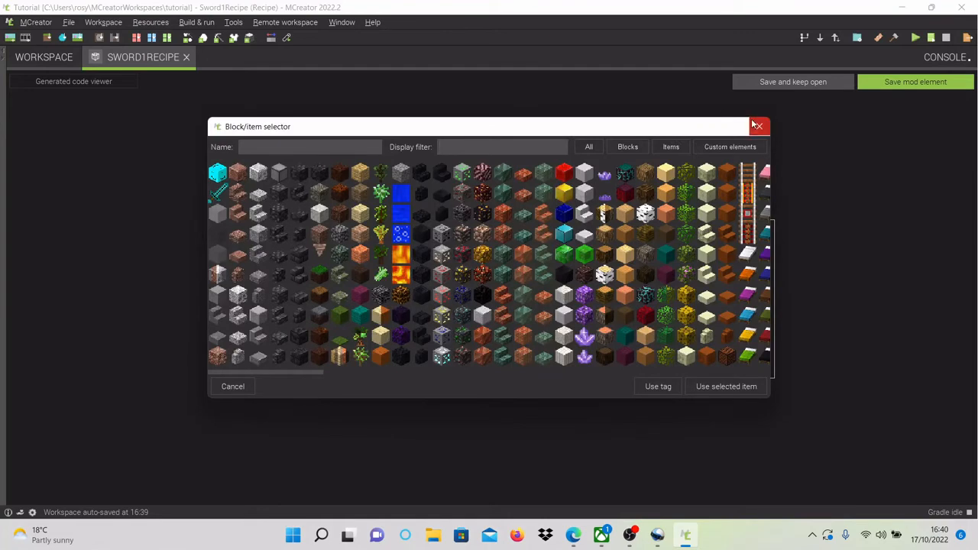
pyautogui.click(758, 122)
pyautogui.click(642, 295)
pyautogui.click(759, 125)
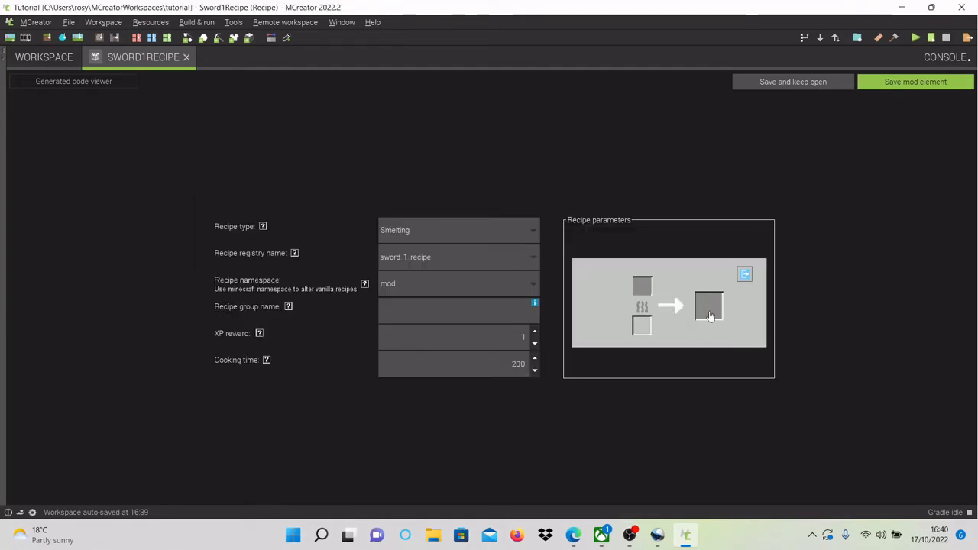
pyautogui.click(711, 311)
pyautogui.click(760, 127)
pyautogui.click(492, 229)
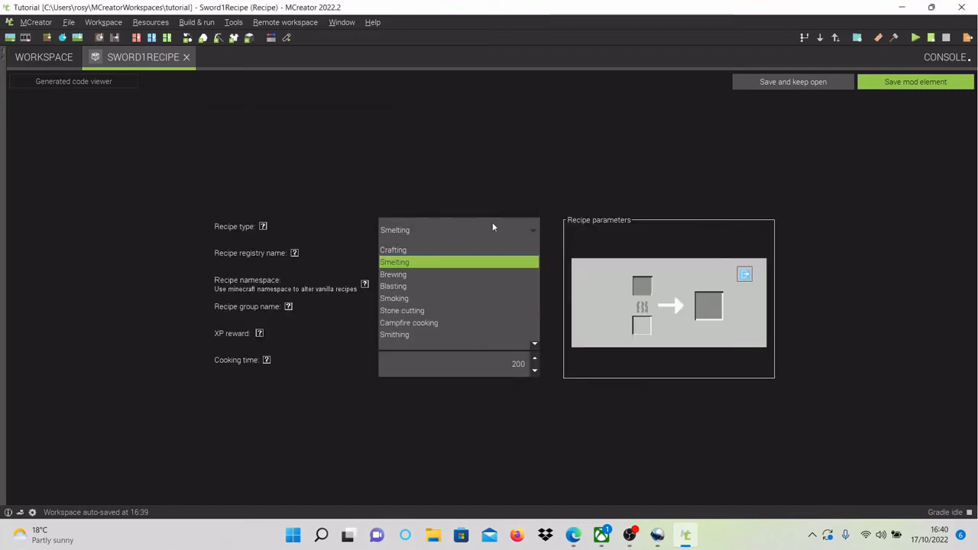
pyautogui.click(442, 265)
# Step: Find the Stick with the filter "stick" and place it in the bottom-centre slot of the crafting grid
pyautogui.click(631, 332)
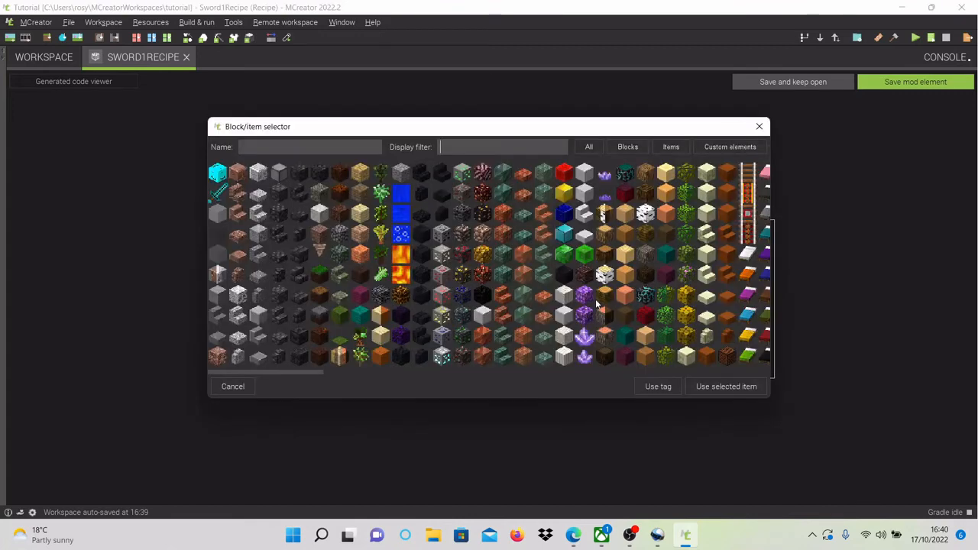
pyautogui.write('stick')
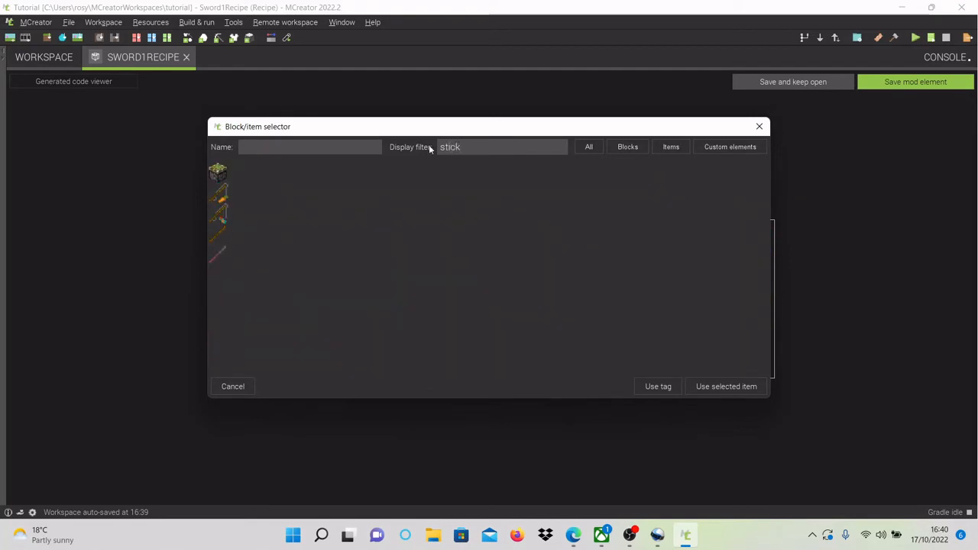
pyautogui.click(218, 256)
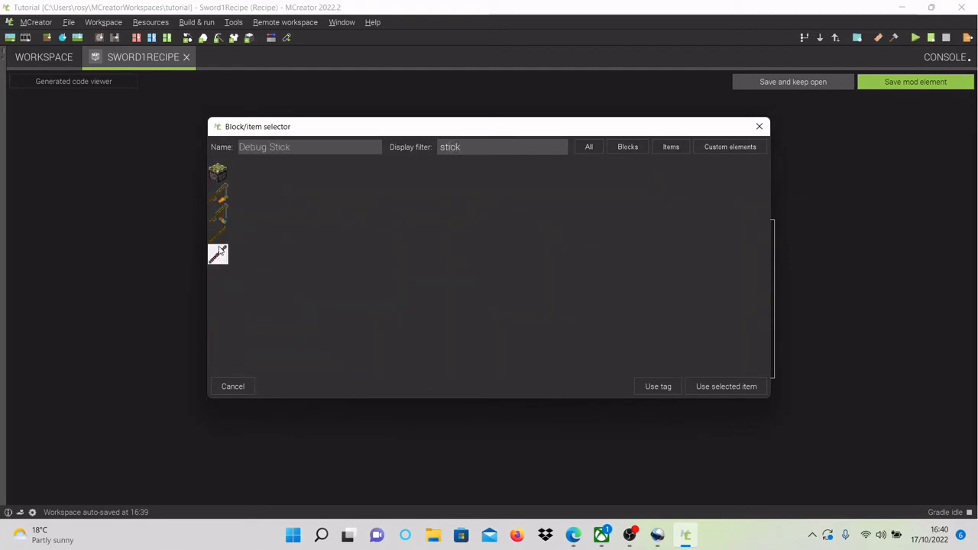
pyautogui.click(221, 235)
pyautogui.click(726, 386)
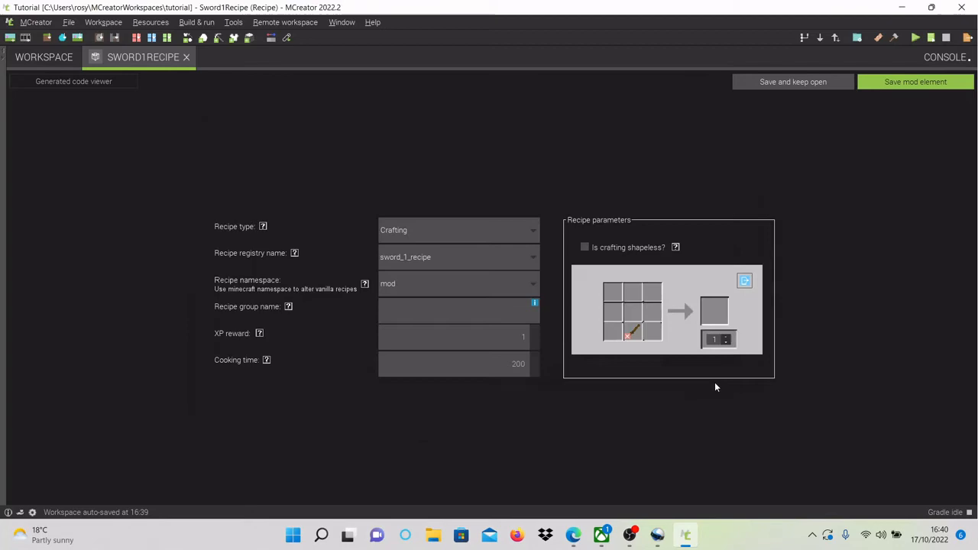
# Step: Place Block1 in the centre and top-centre slots of the crafting grid, above the stick
pyautogui.click(636, 325)
pyautogui.click(217, 173)
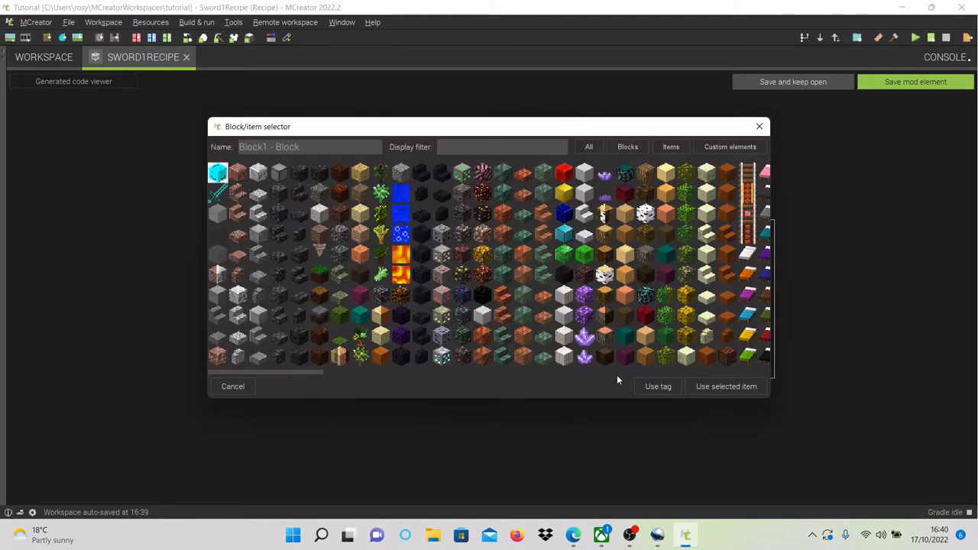
pyautogui.click(726, 386)
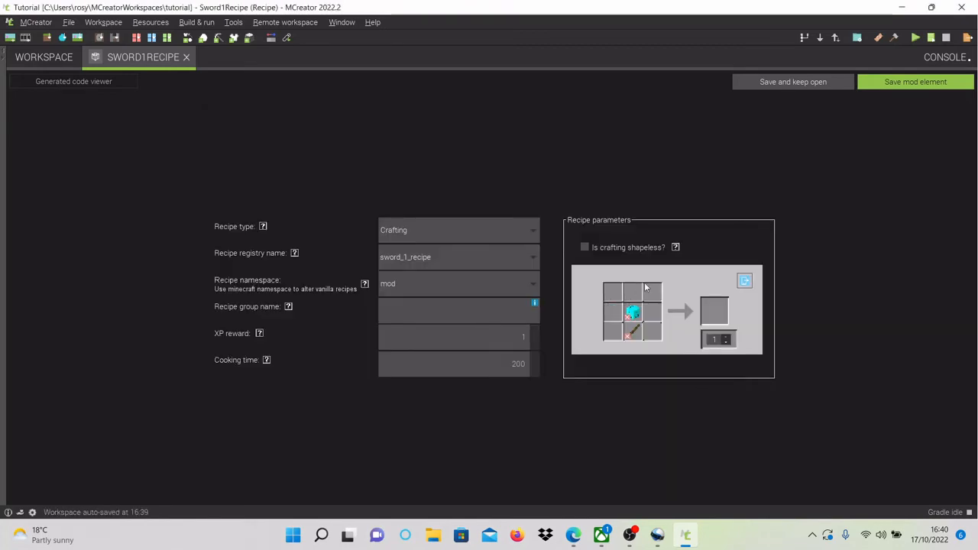
pyautogui.click(634, 294)
pyautogui.click(218, 173)
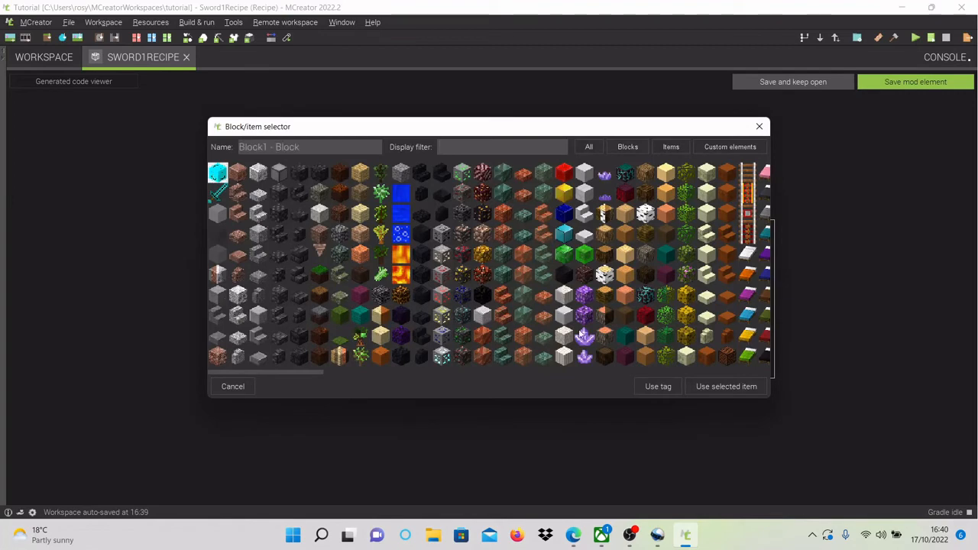
pyautogui.click(697, 386)
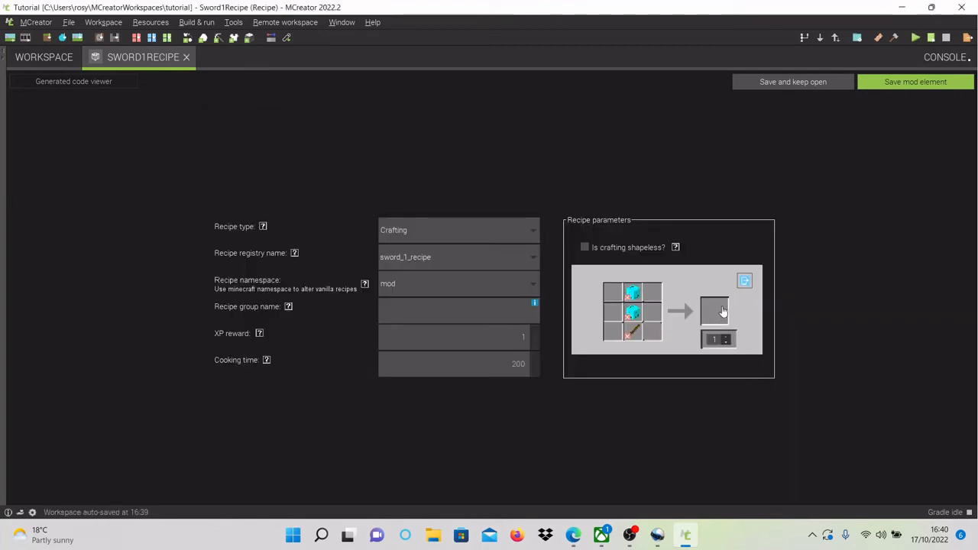
# Step: Set Sword1 as the result of the crafting recipe and save the recipe mod element
pyautogui.click(722, 313)
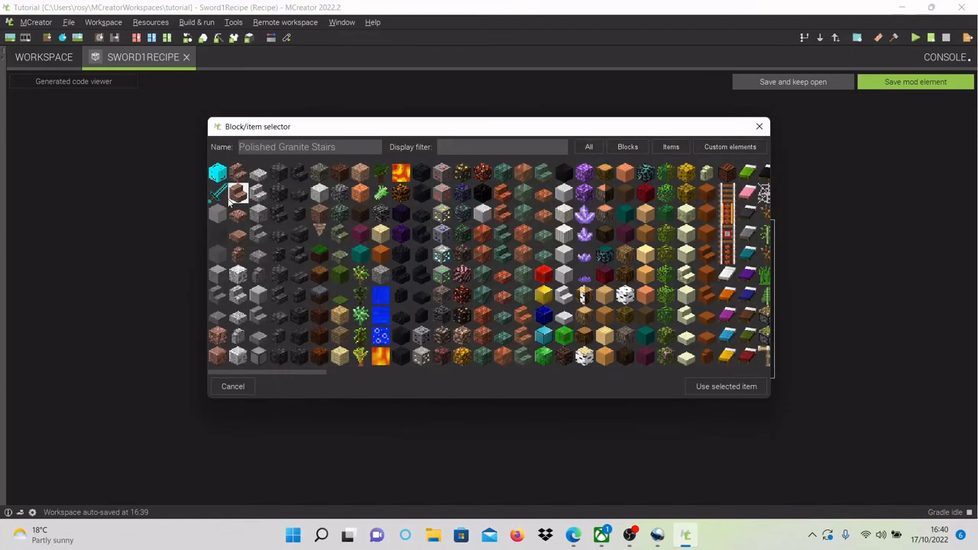
pyautogui.click(218, 192)
pyautogui.click(724, 386)
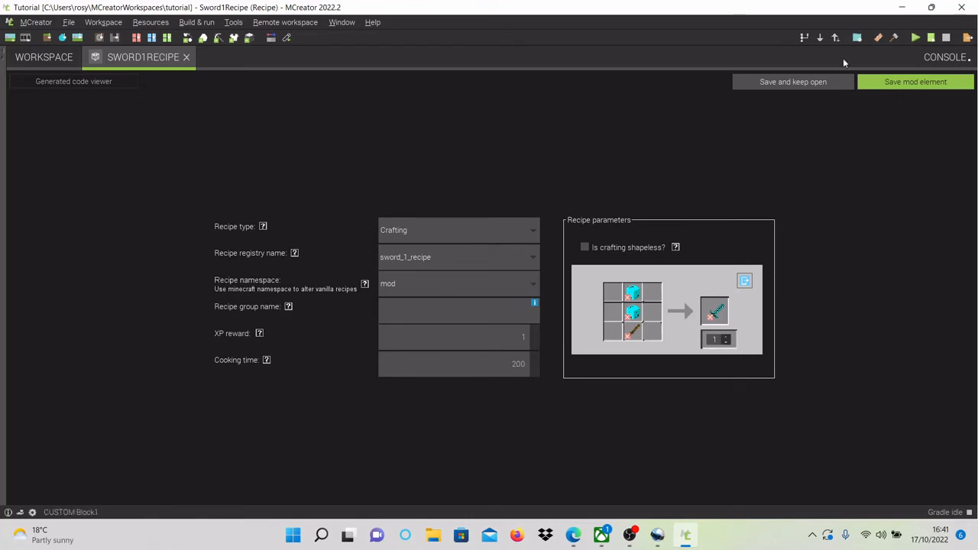
pyautogui.click(918, 81)
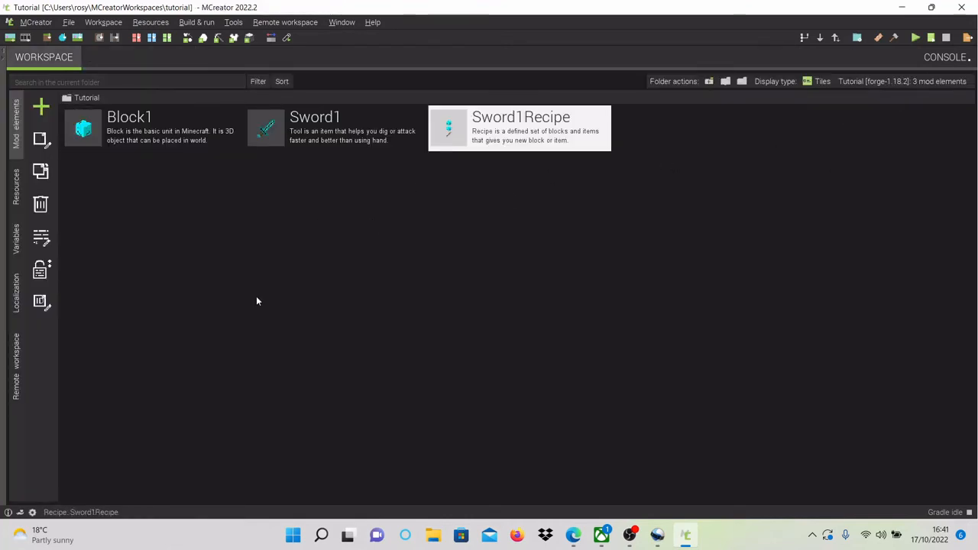
# Step: Create a new Advancement mod element named Sword1advanced
pyautogui.click(41, 109)
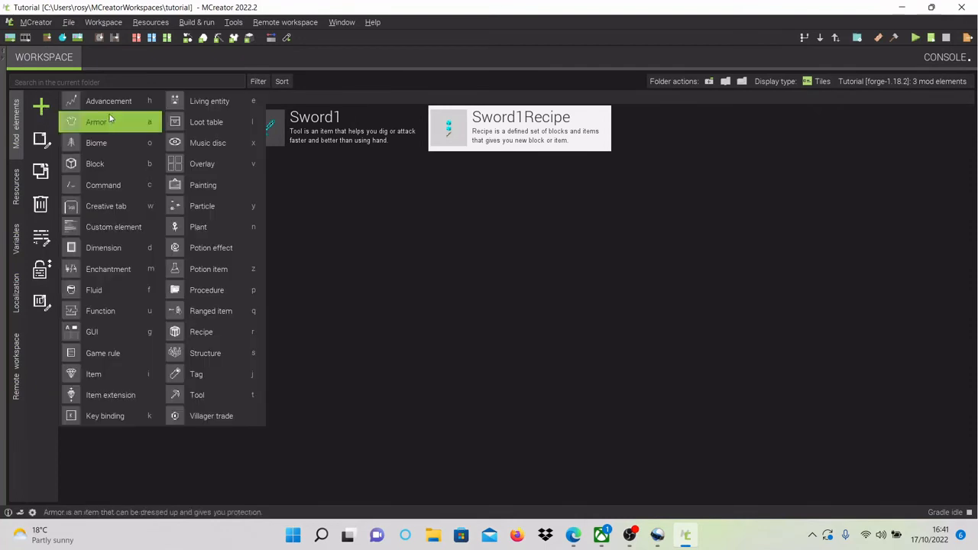
pyautogui.click(108, 103)
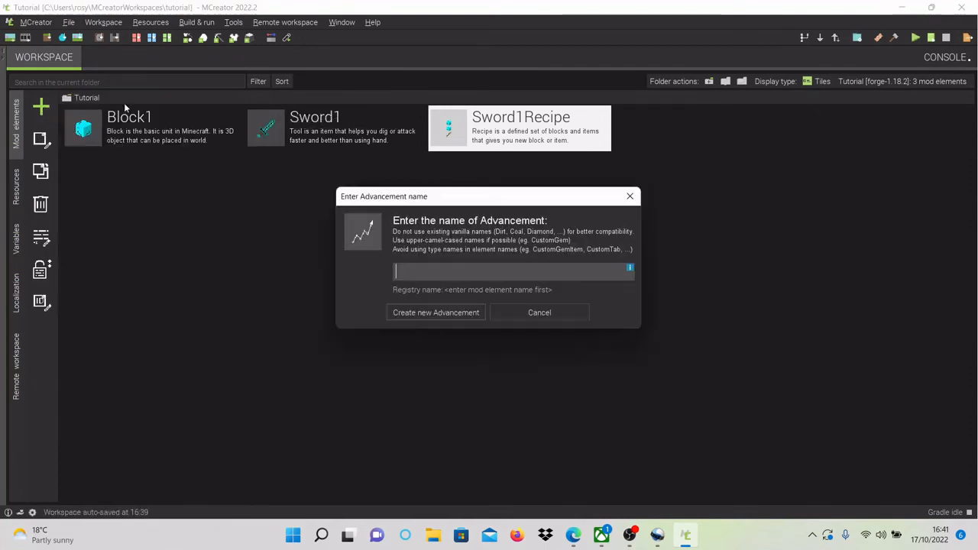
pyautogui.press('capslock')
pyautogui.write('S')
pyautogui.press('capslock')
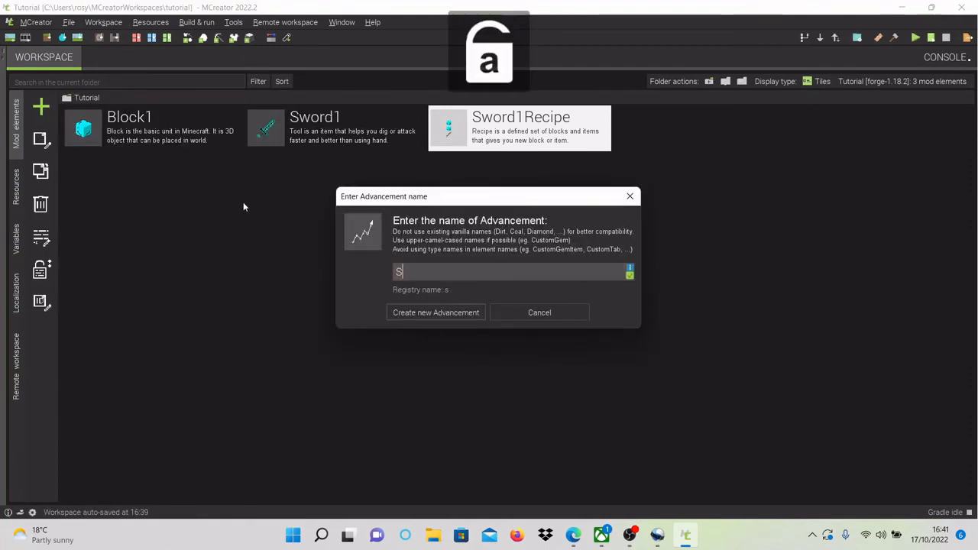
pyautogui.write('word1a')
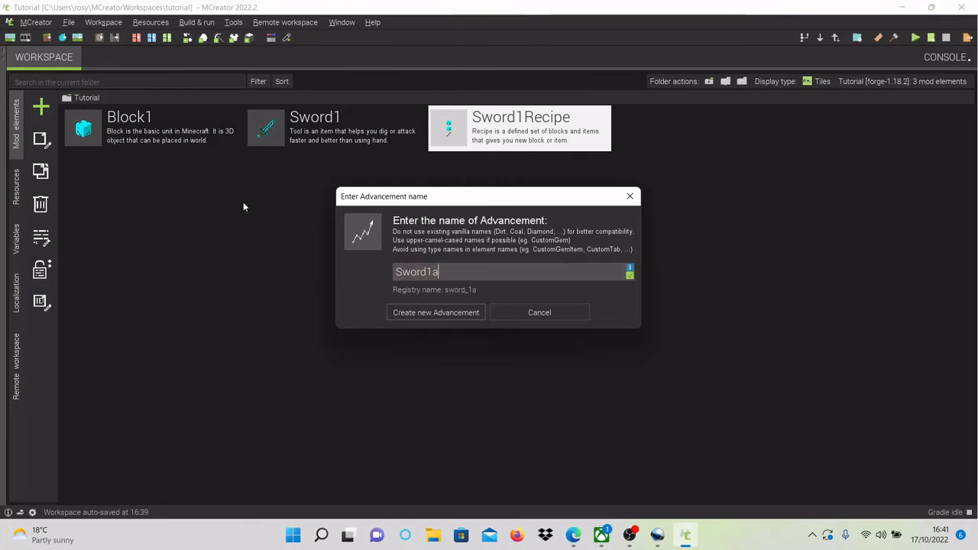
pyautogui.write('dvanced')
pyautogui.click(458, 317)
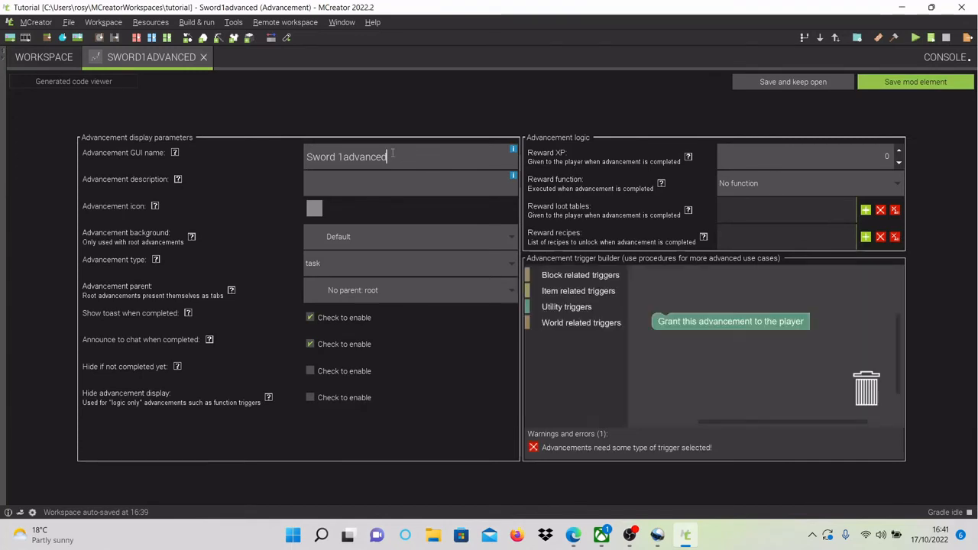
# Step: Change the advancement's GUI name to "Sword 1 advancement"
pyautogui.press('BackSpace')
pyautogui.press('BackSpace')
pyautogui.write('ment')
pyautogui.click(375, 158)
pyautogui.write('e')
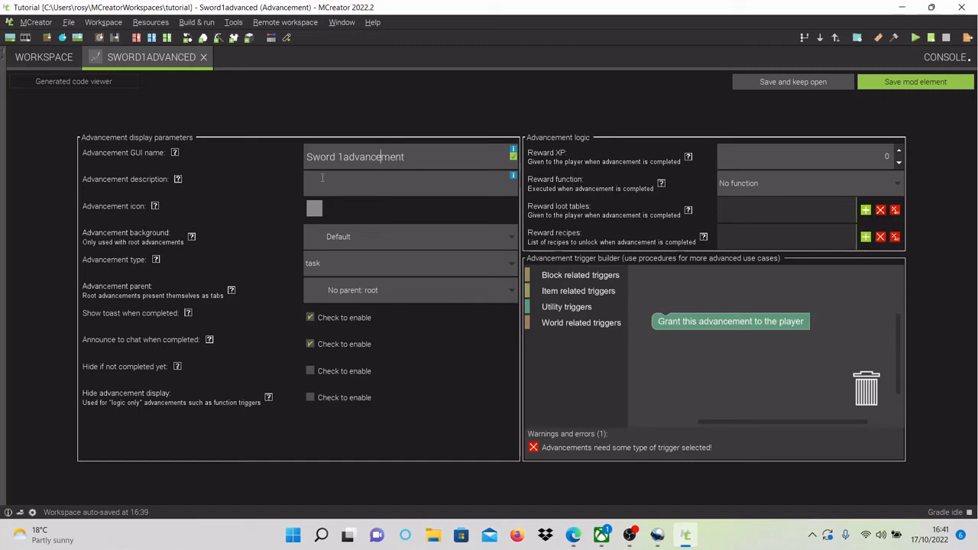
pyautogui.press('Left')
pyautogui.press('Left')
pyautogui.press('Left')
pyautogui.press('Left')
pyautogui.press('Left')
pyautogui.press('Left')
pyautogui.press('Left')
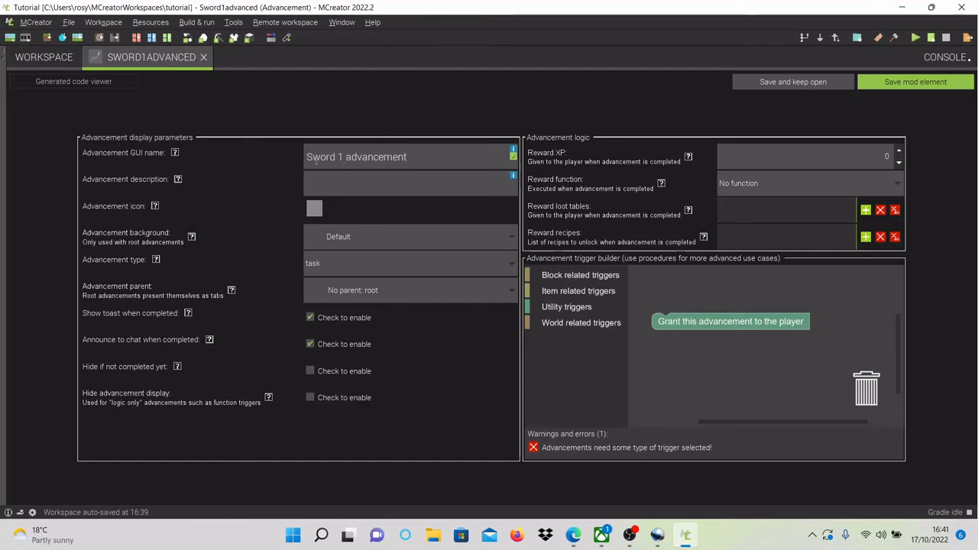
# Step: Enter "yay" as the advancement description and choose Sword1 as the advancement icon
pyautogui.press('Tab')
pyautogui.click(409, 191)
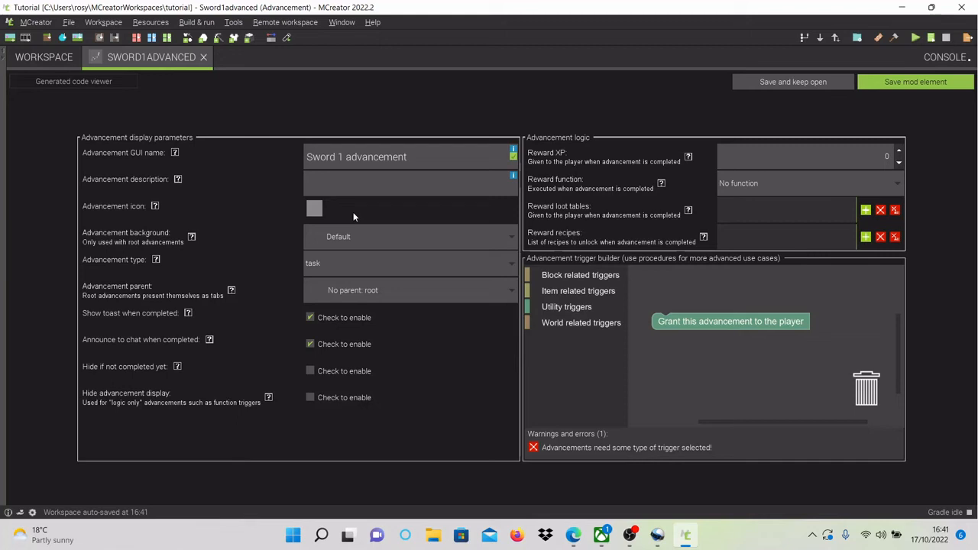
pyautogui.write('yay')
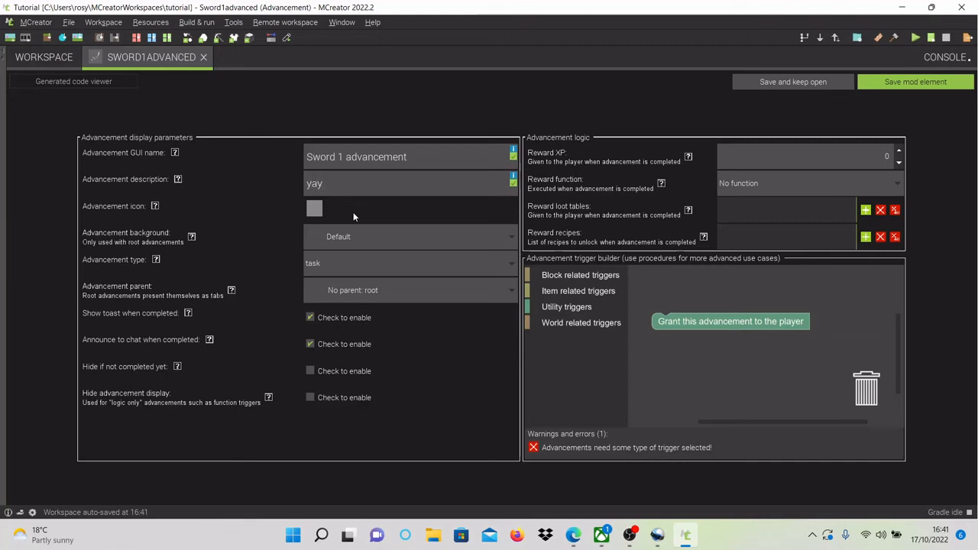
pyautogui.click(316, 211)
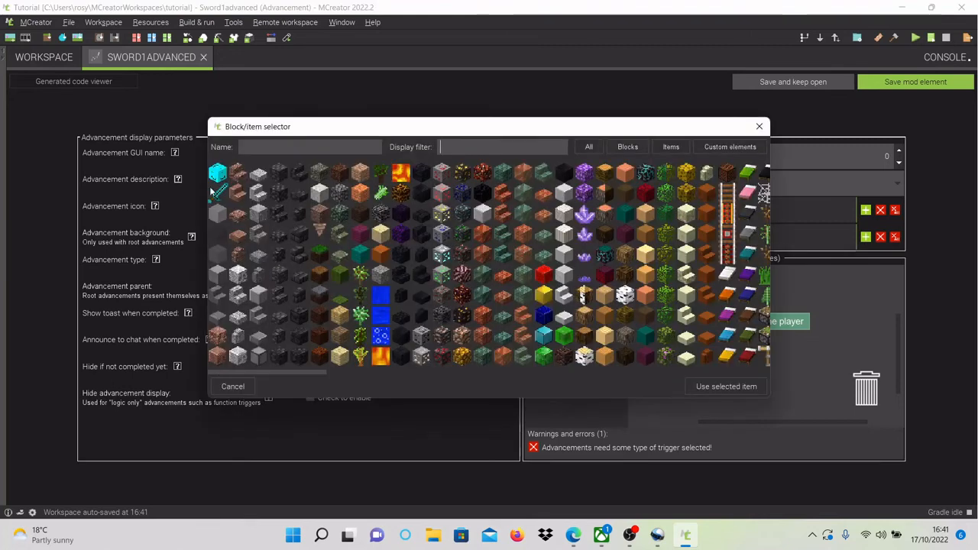
pyautogui.click(219, 193)
pyautogui.click(726, 386)
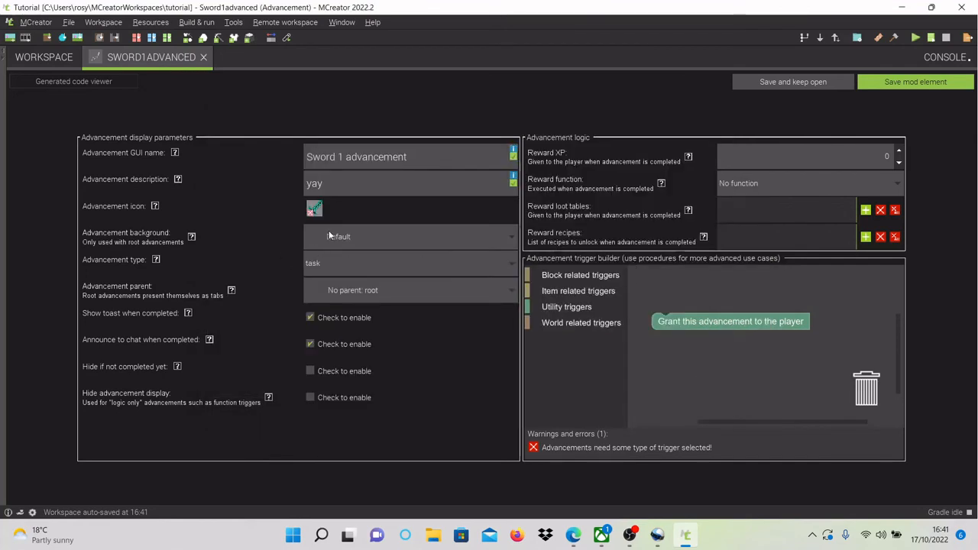
# Step: Set the advancement type to challenge and its parent to story/root, keeping the Default background
pyautogui.click(352, 237)
pyautogui.click(357, 260)
pyautogui.click(357, 261)
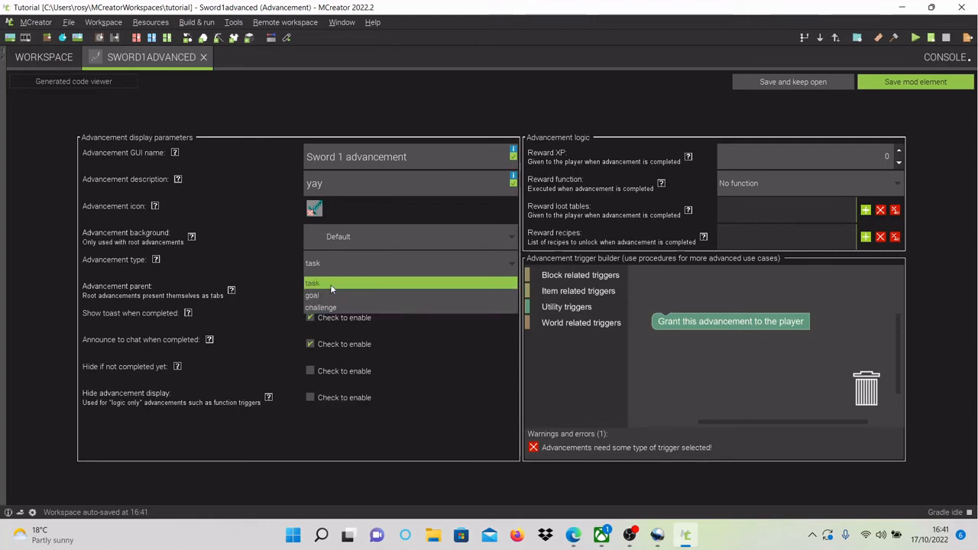
pyautogui.click(339, 308)
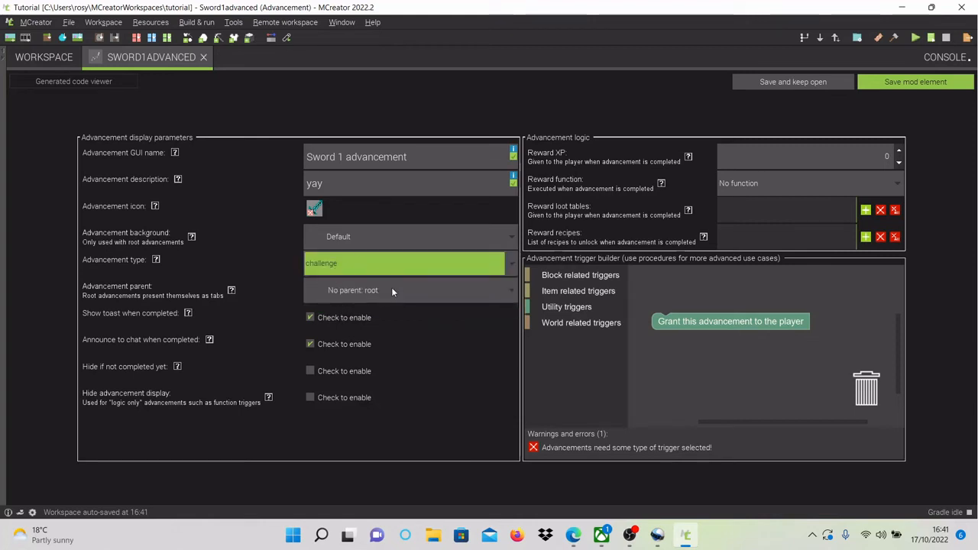
pyautogui.click(428, 289)
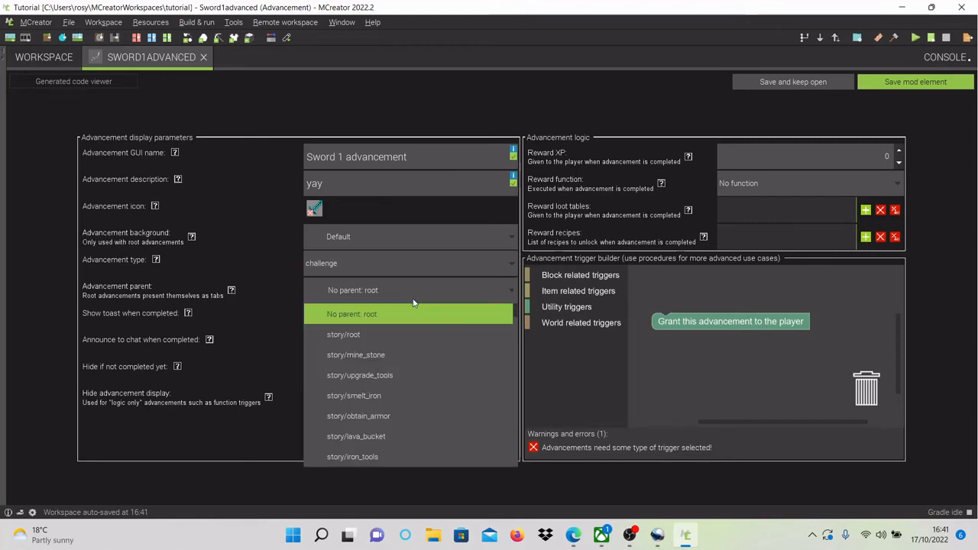
pyautogui.click(382, 339)
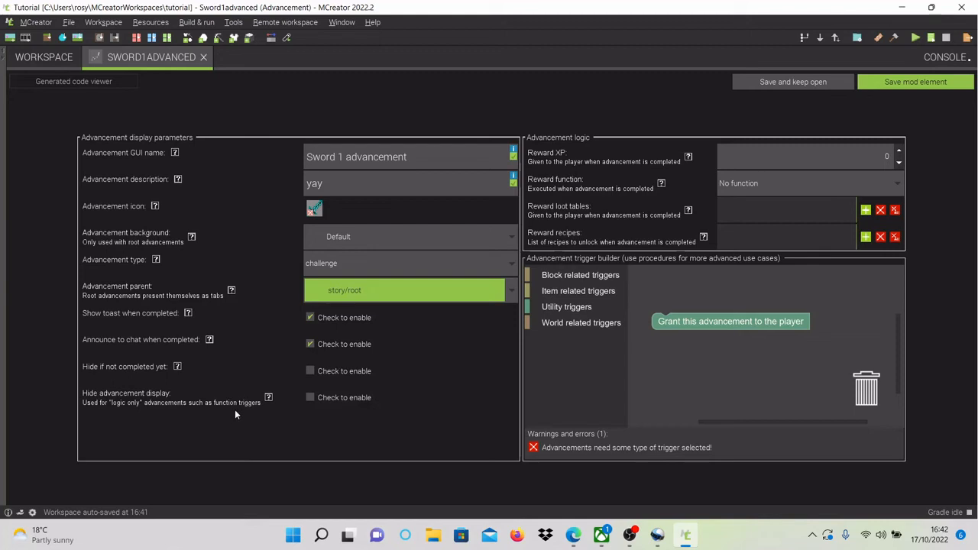
# Step: Enable the option that hides the advancement display and reselect story/root as the parent
pyautogui.click(311, 399)
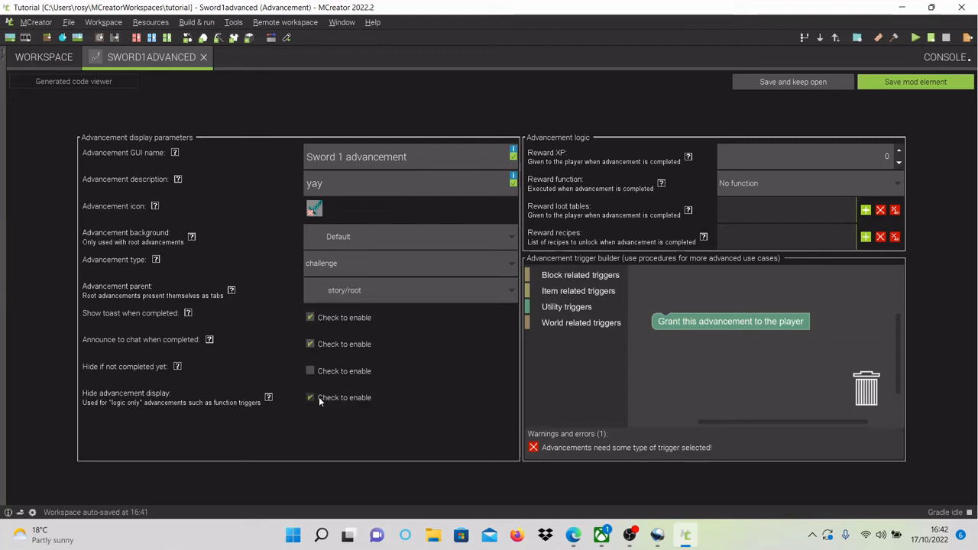
pyautogui.click(394, 298)
pyautogui.click(392, 332)
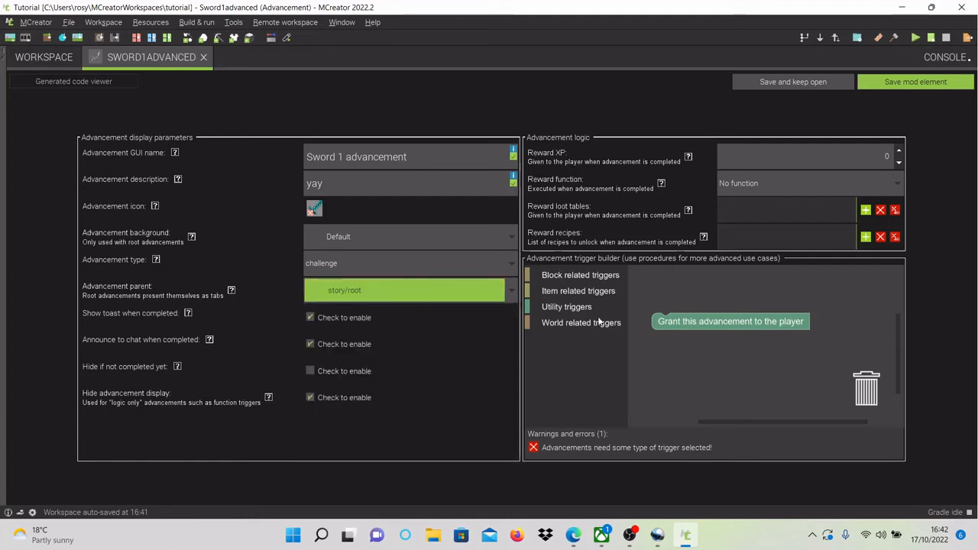
# Step: Set the advancement's reward XP to 20
pyautogui.click(899, 152)
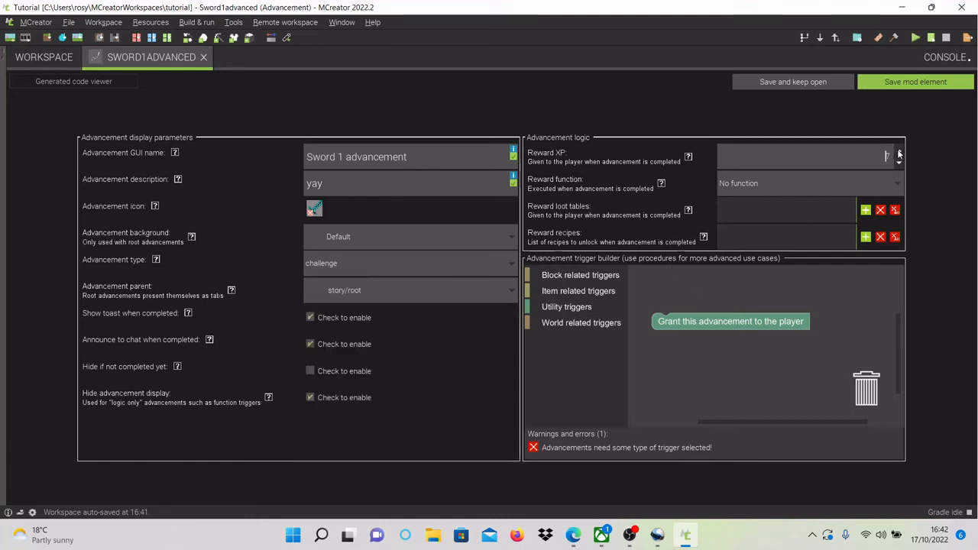
pyautogui.click(898, 152)
pyautogui.click(899, 153)
# Step: Attach the item trigger "If player has from 1 to 1 in inventory" above the grant block, with Sword1 as its item
pyautogui.click(602, 295)
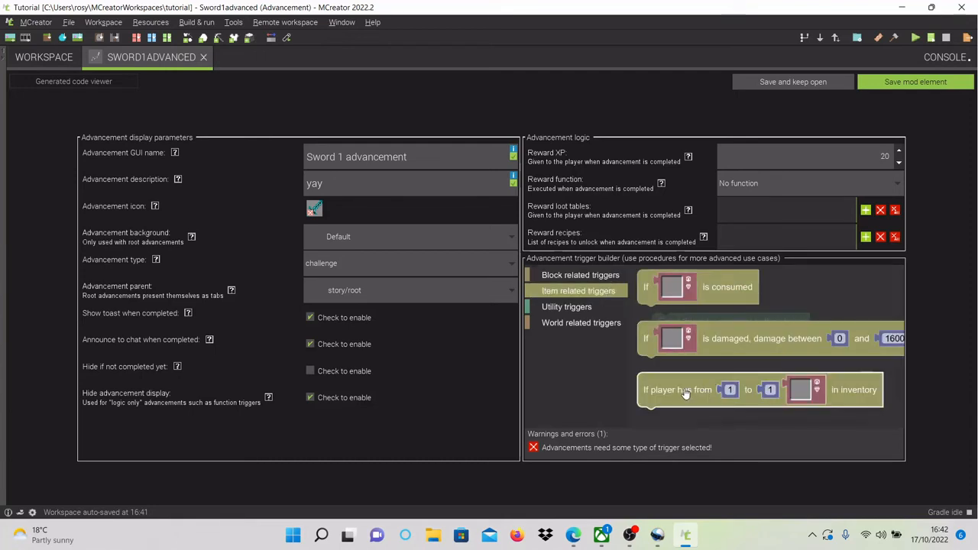
pyautogui.moveTo(685, 393); pyautogui.dragTo(779, 291)
pyautogui.click(809, 291)
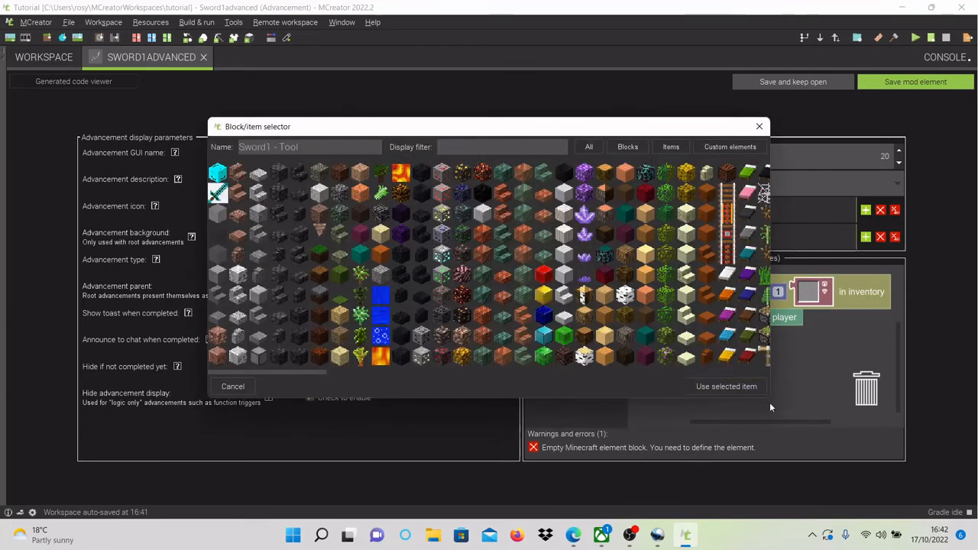
pyautogui.click(723, 374)
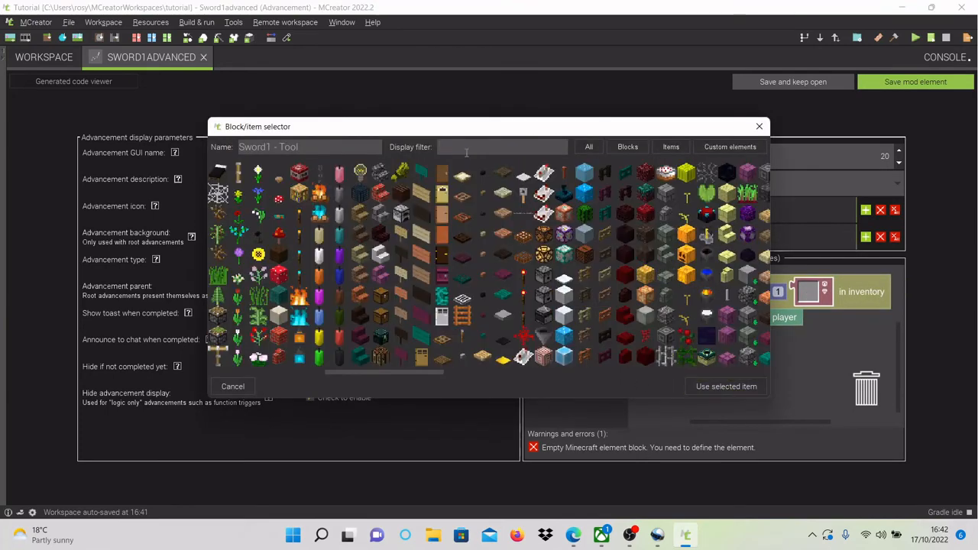
pyautogui.click(724, 385)
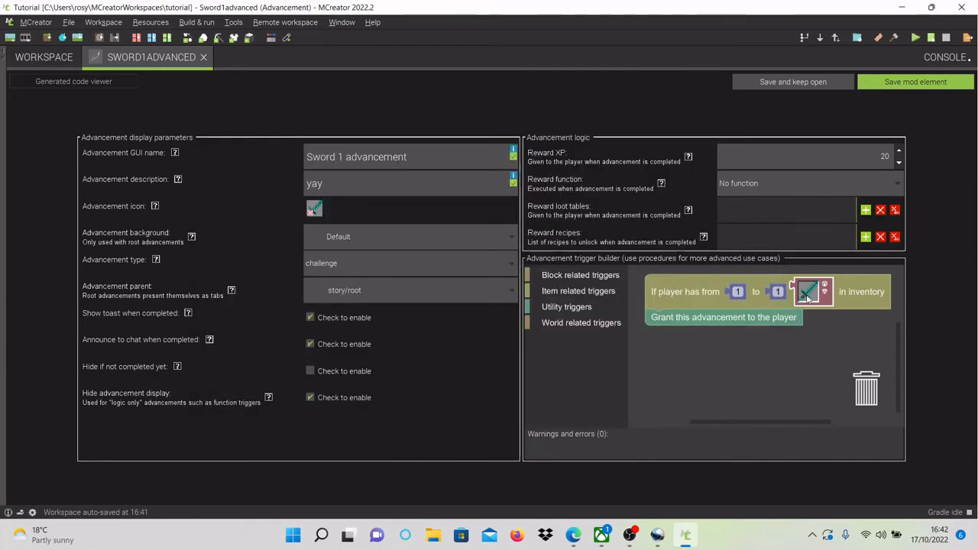
# Step: Look at the block-related triggers without adding one, and save the advancement mod element
pyautogui.click(585, 281)
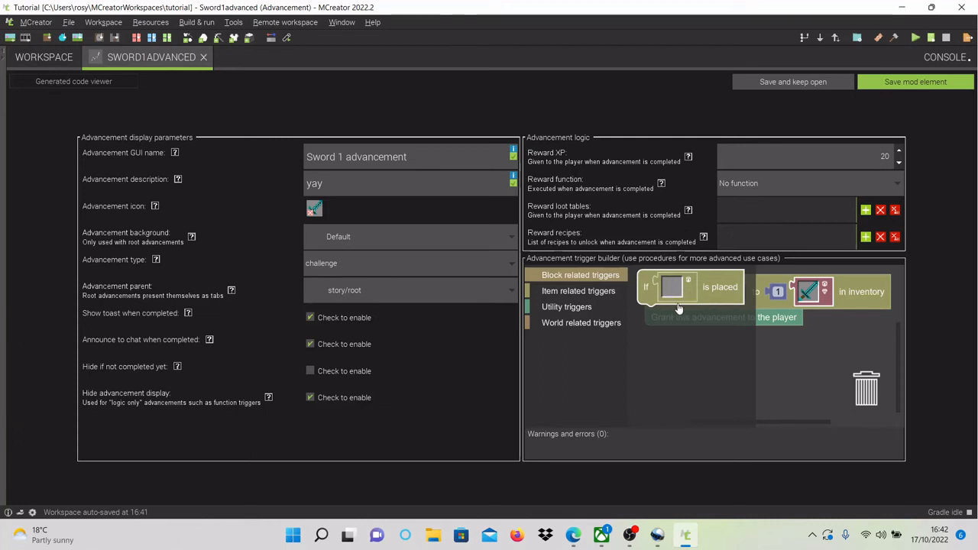
pyautogui.click(788, 382)
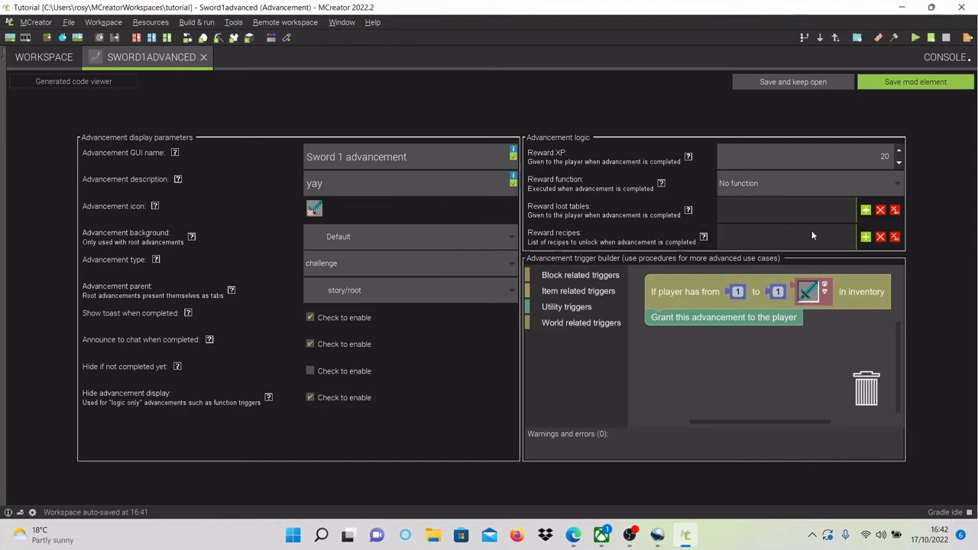
pyautogui.scroll(-4, 870, 271)
pyautogui.scroll(3, 831, 339)
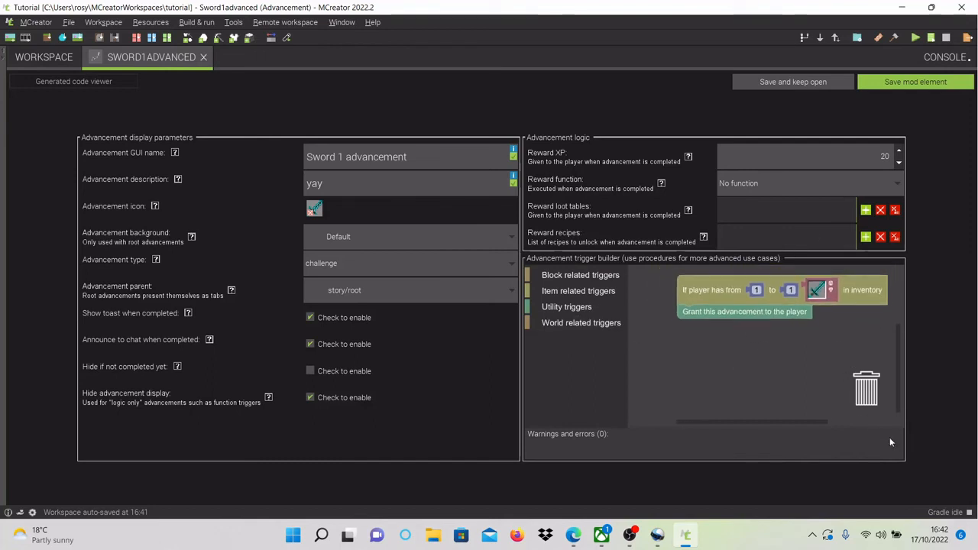
pyautogui.click(939, 81)
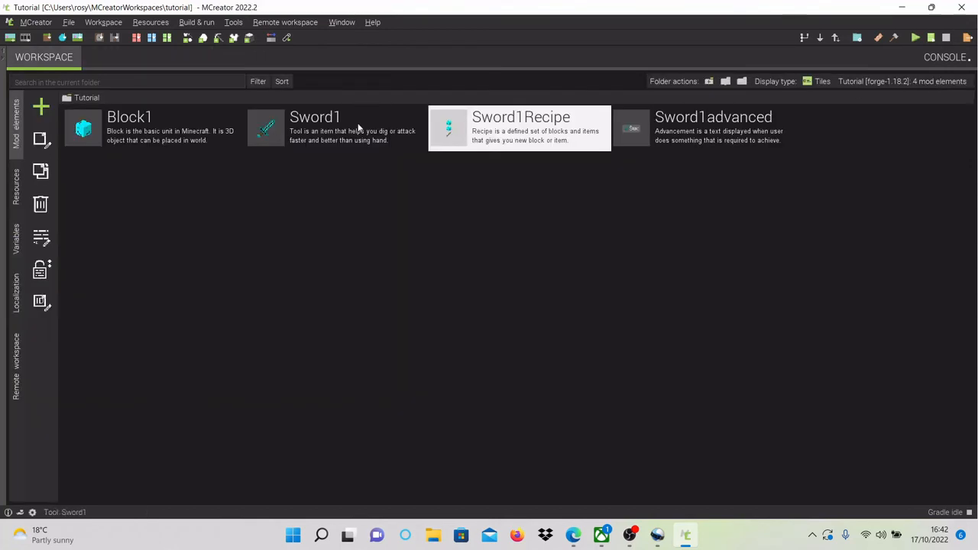
# Step: Create a new Fluid mod element named Fluid1
pyautogui.click(36, 122)
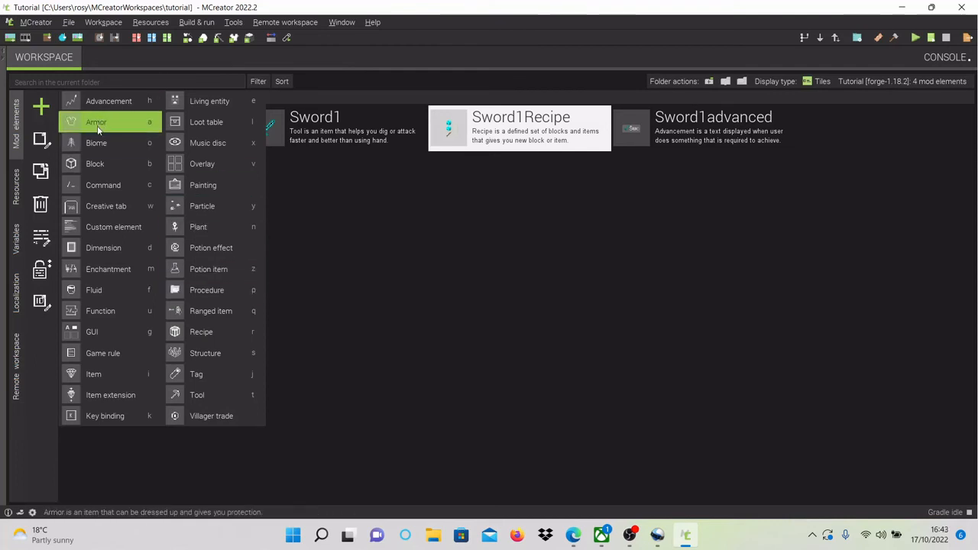
pyautogui.click(100, 292)
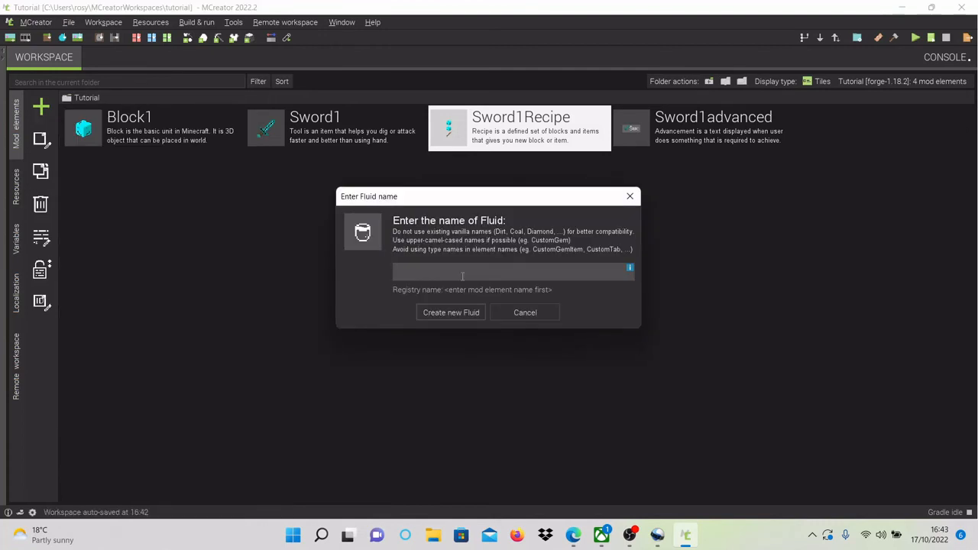
pyautogui.press('capslock')
pyautogui.write('F')
pyautogui.press('capslock')
pyautogui.write('lui')
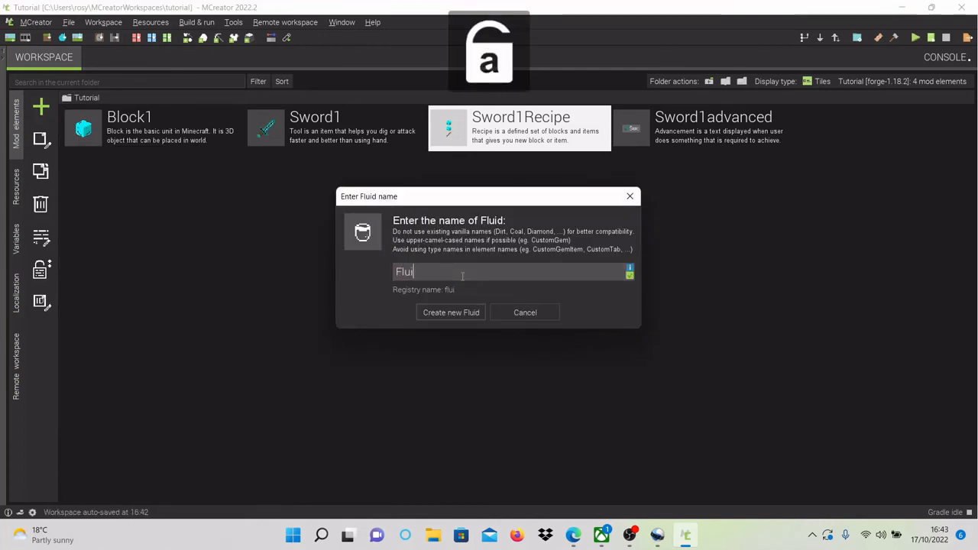
pyautogui.write('d1')
pyautogui.click(459, 310)
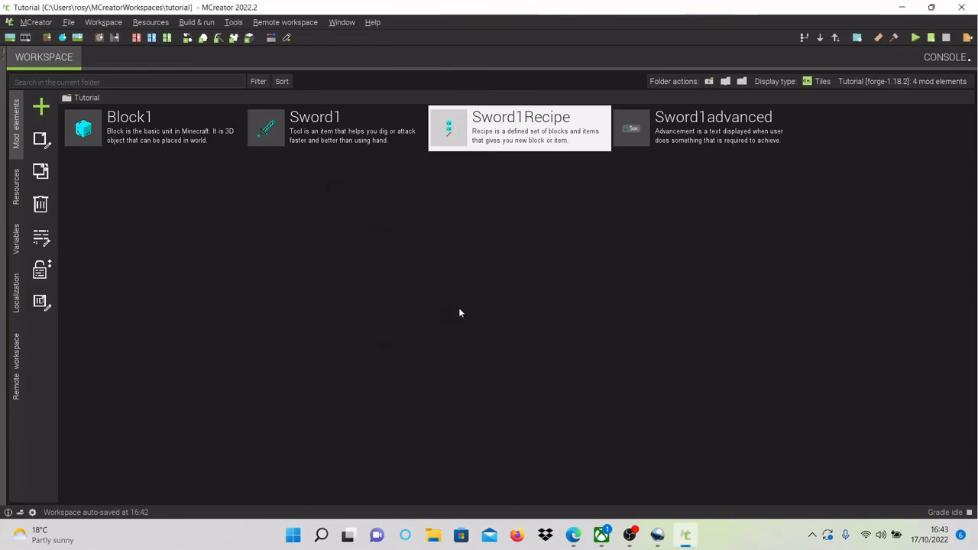
# Step: Choose WATER as the fluid type and assign the cyan smiley block texture to both the still and flowing textures
pyautogui.click(394, 209)
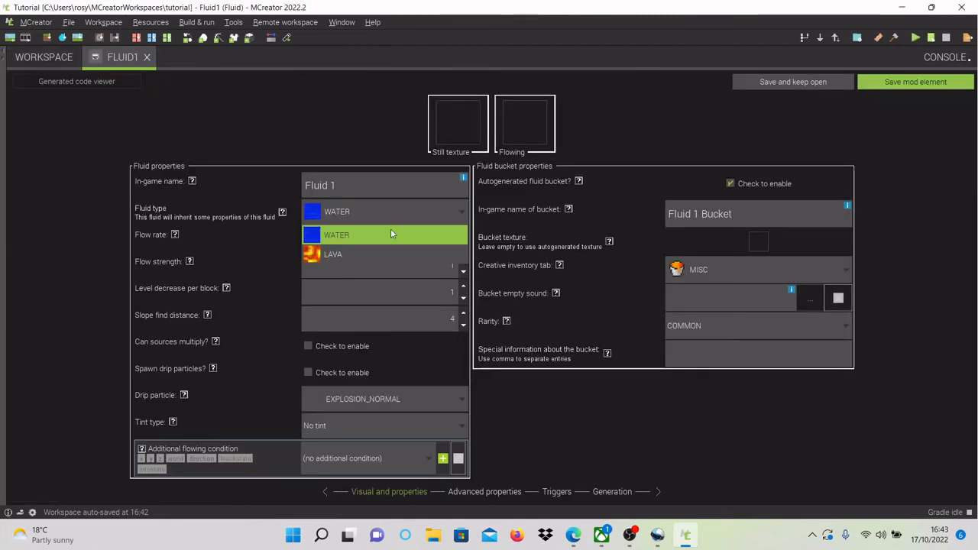
pyautogui.click(342, 237)
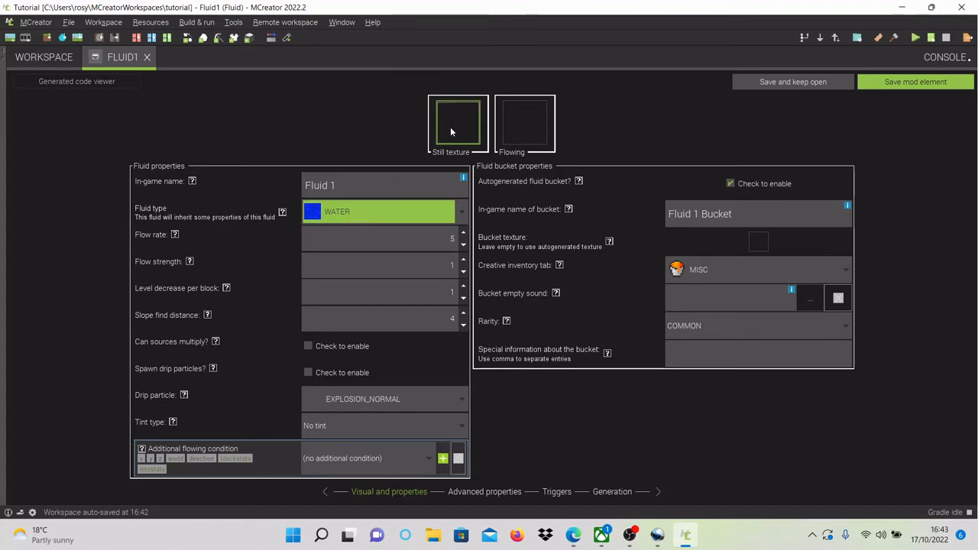
pyautogui.click(451, 130)
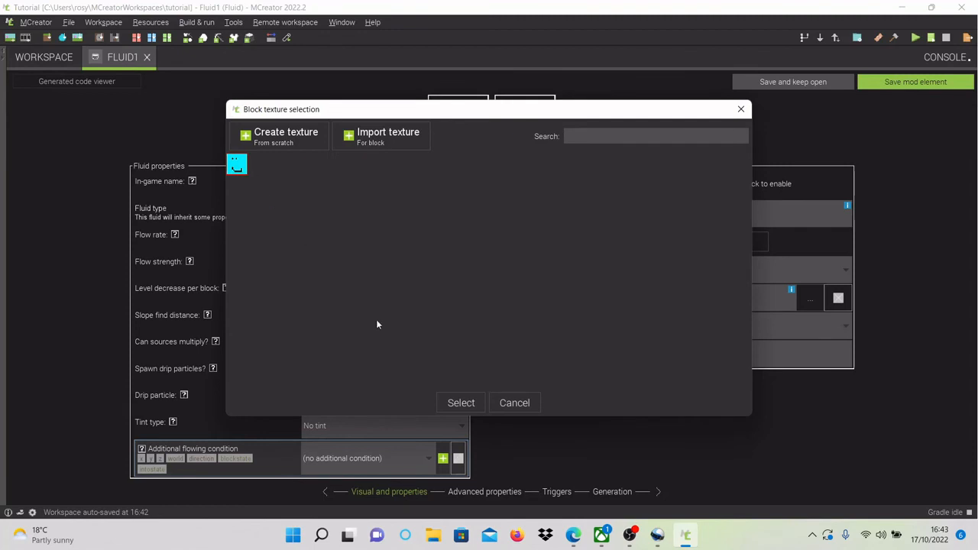
pyautogui.click(461, 403)
pyautogui.click(515, 114)
pyautogui.click(465, 400)
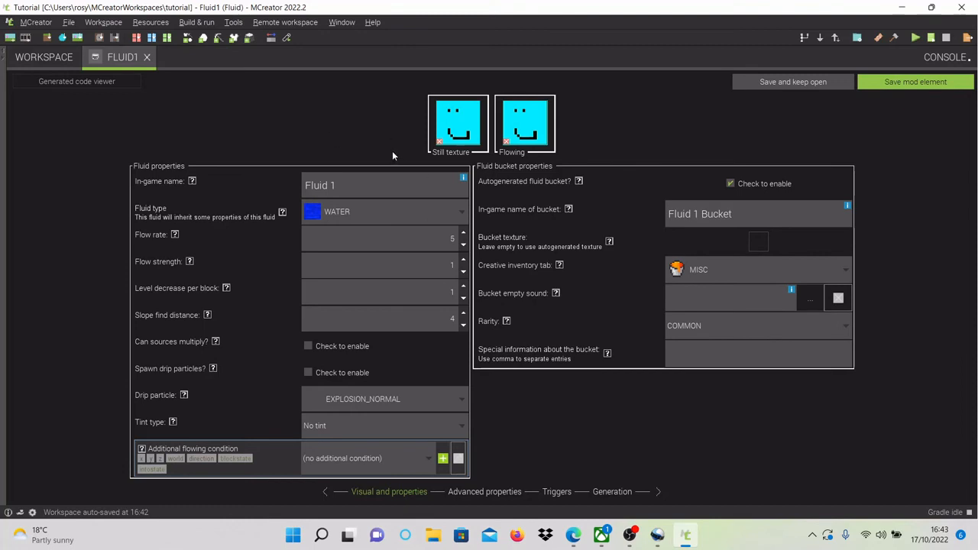
# Step: Set the fluid's flow strength to 2 and its slope find distance to 10
pyautogui.click(463, 234)
pyautogui.click(463, 245)
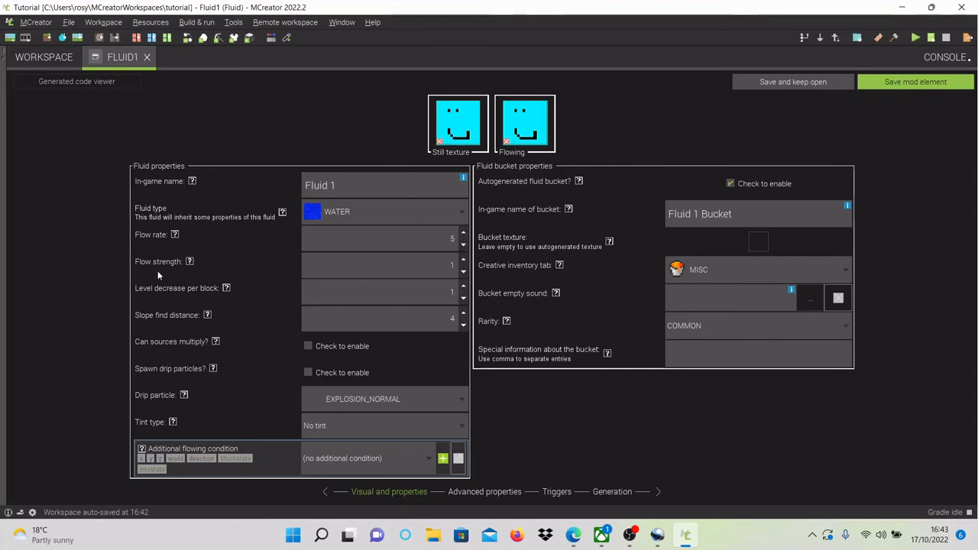
pyautogui.click(464, 260)
pyautogui.click(464, 261)
pyautogui.click(464, 261)
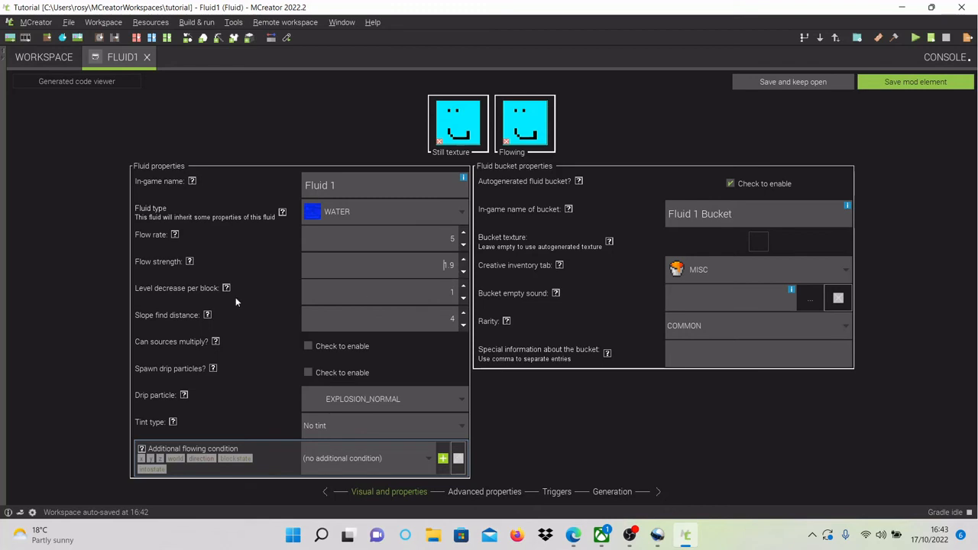
pyautogui.click(464, 260)
pyautogui.click(467, 290)
pyautogui.click(464, 314)
pyautogui.click(463, 313)
# Step: Enable spawning of drip particles for the fluid and choose SPELL as the drip particle
pyautogui.click(309, 372)
pyautogui.click(387, 404)
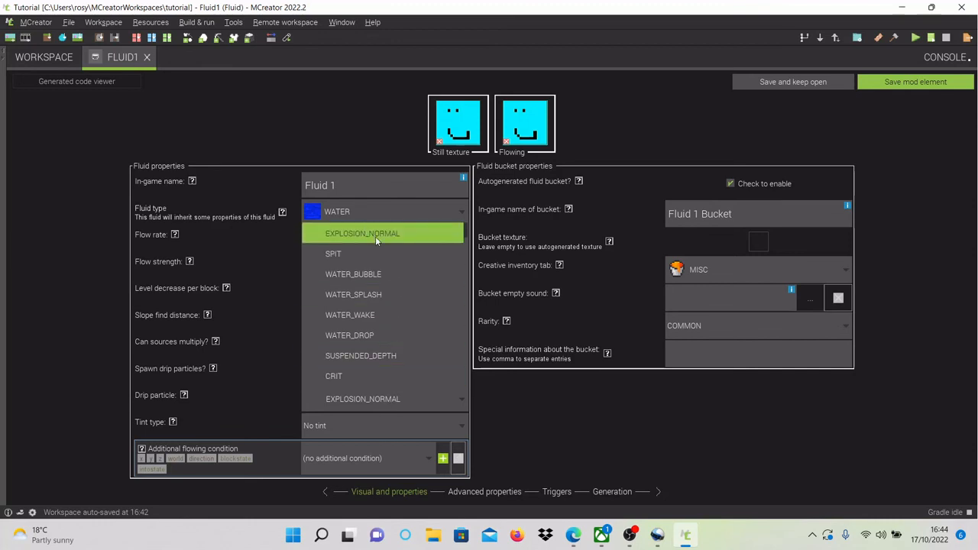
pyautogui.scroll(-2, 372, 336)
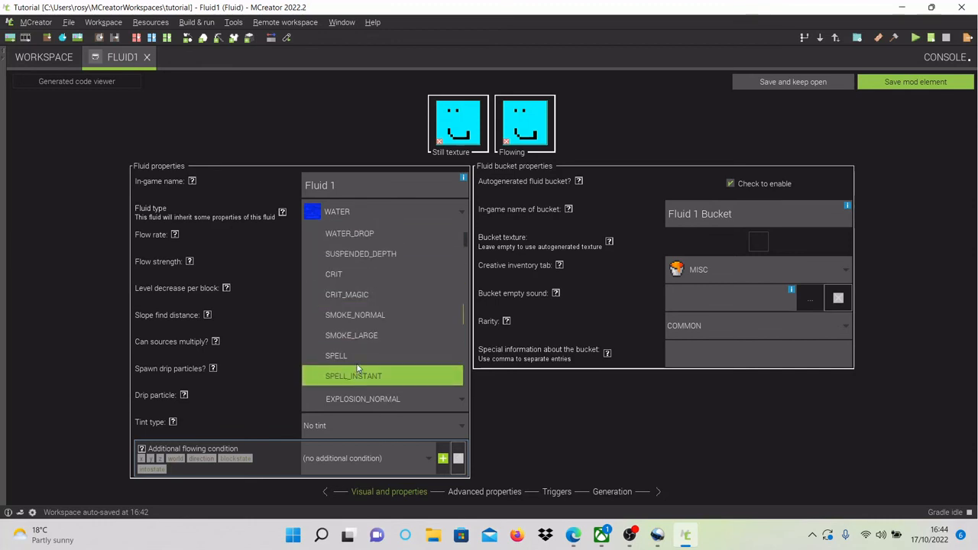
pyautogui.click(353, 355)
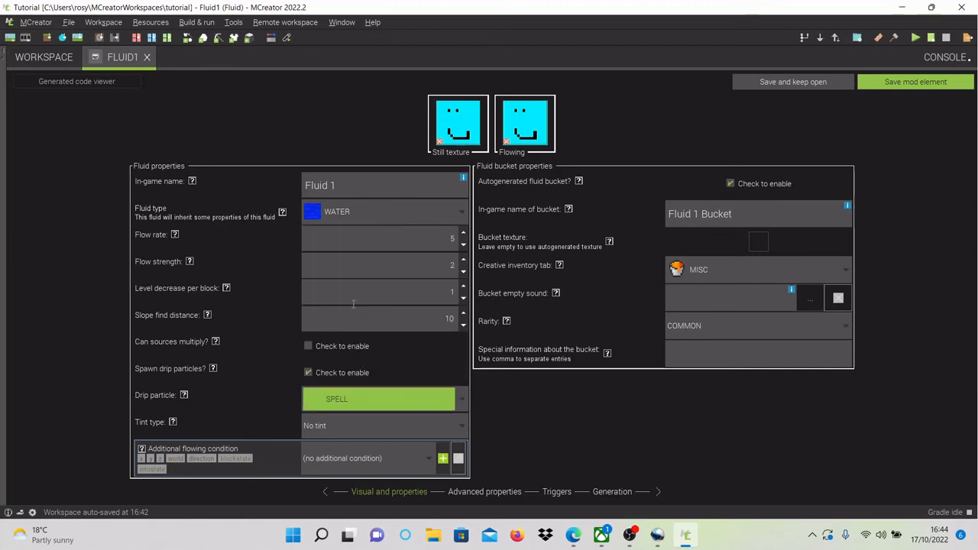
pyautogui.click(735, 220)
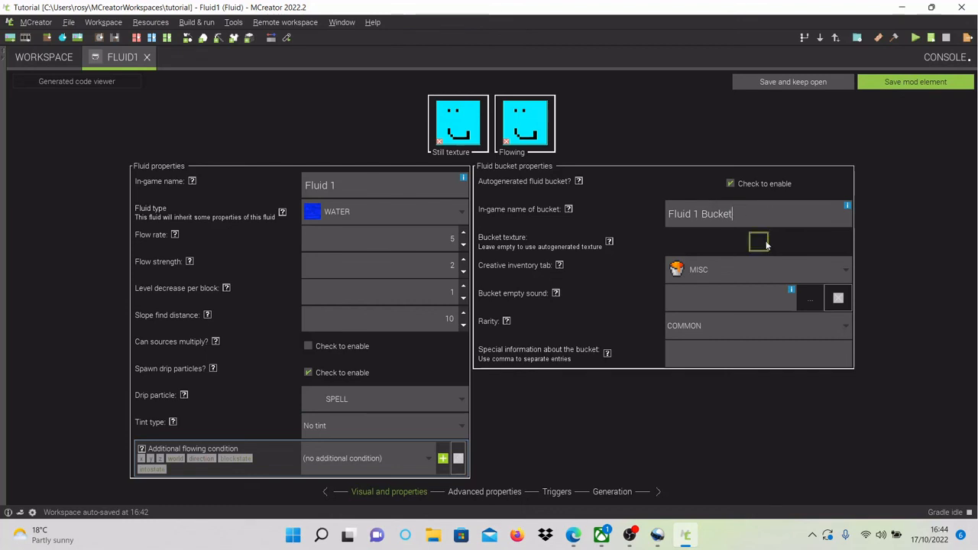
pyautogui.click(759, 242)
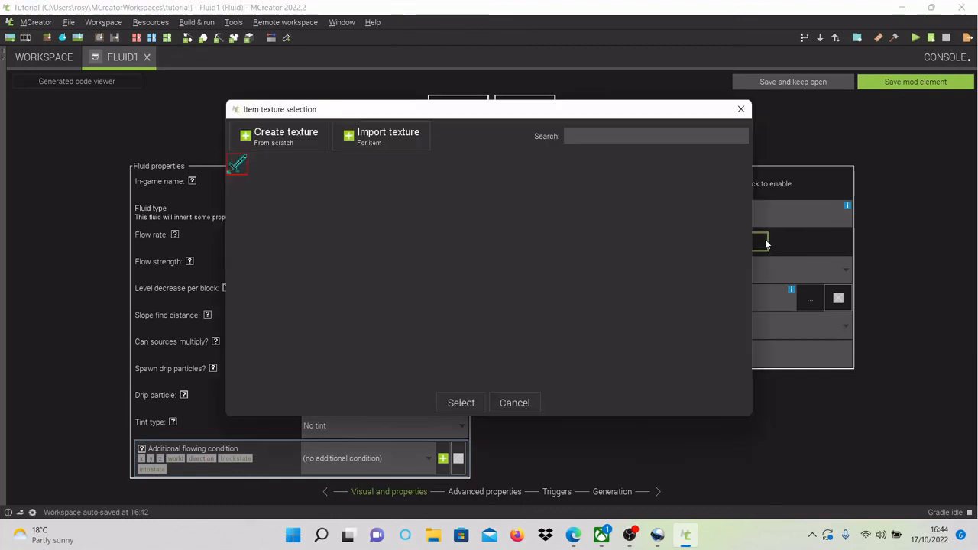
pyautogui.click(305, 138)
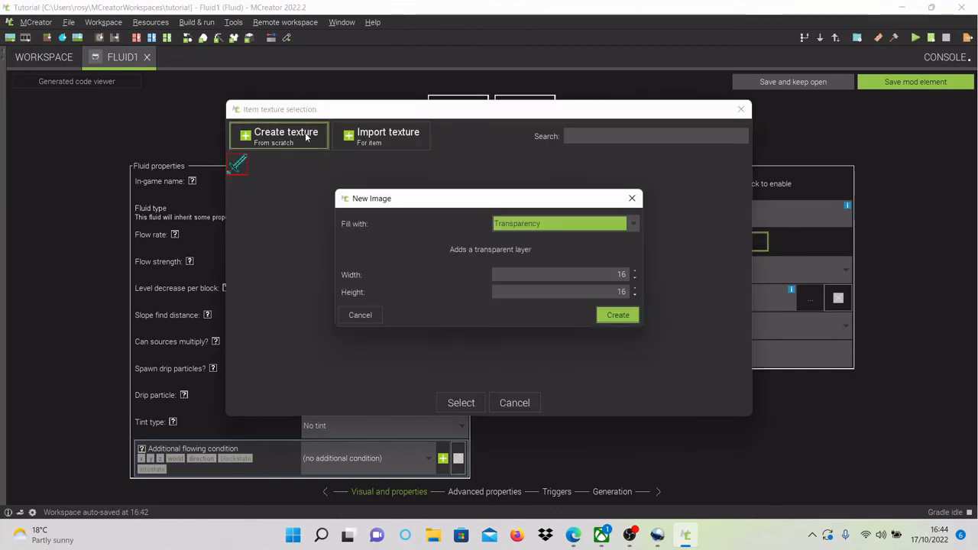
pyautogui.click(633, 200)
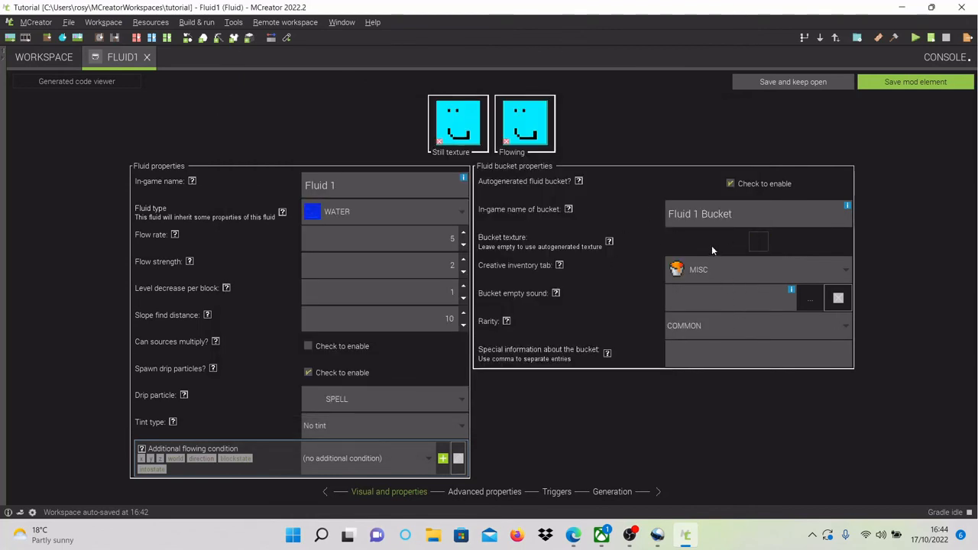
# Step: Set the bucket empty sound to block.ancient_debris.hit and choose COMMON as the bucket's rarity
pyautogui.click(810, 298)
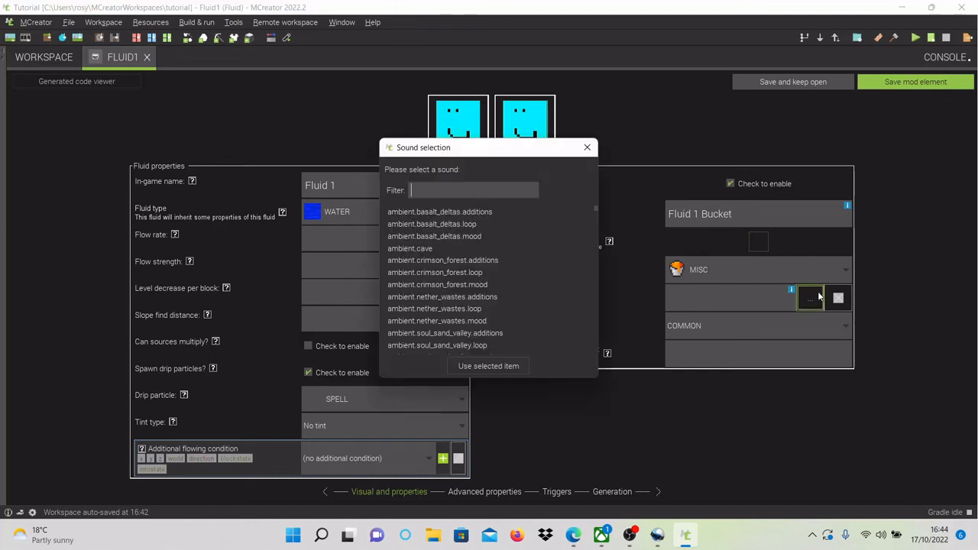
pyautogui.scroll(-2, 482, 284)
pyautogui.scroll(-5, 450, 309)
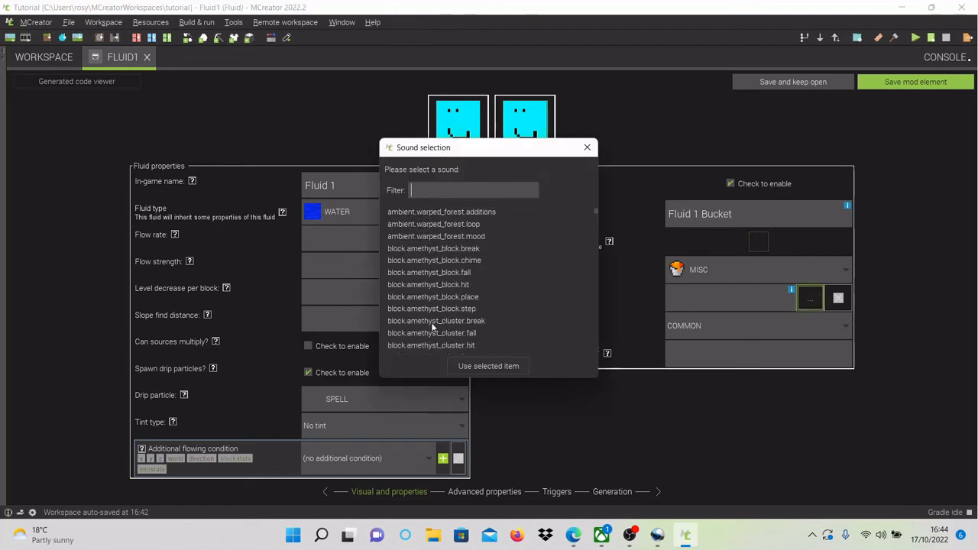
pyautogui.click(451, 321)
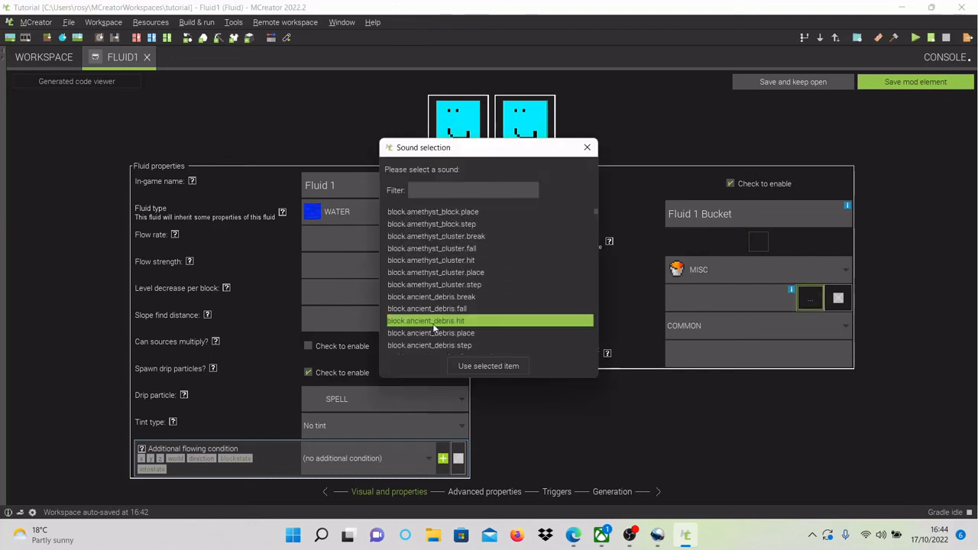
pyautogui.click(508, 365)
pyautogui.click(762, 325)
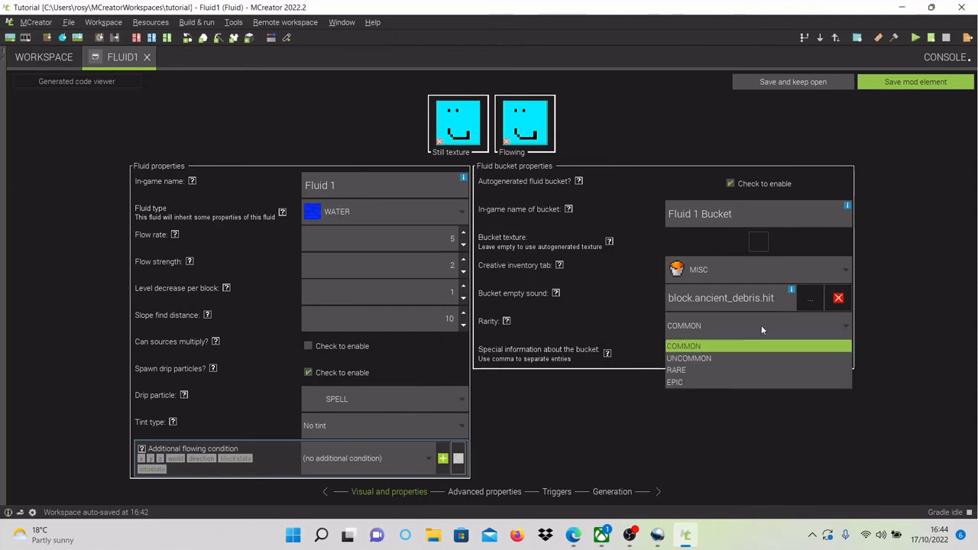
pyautogui.click(739, 343)
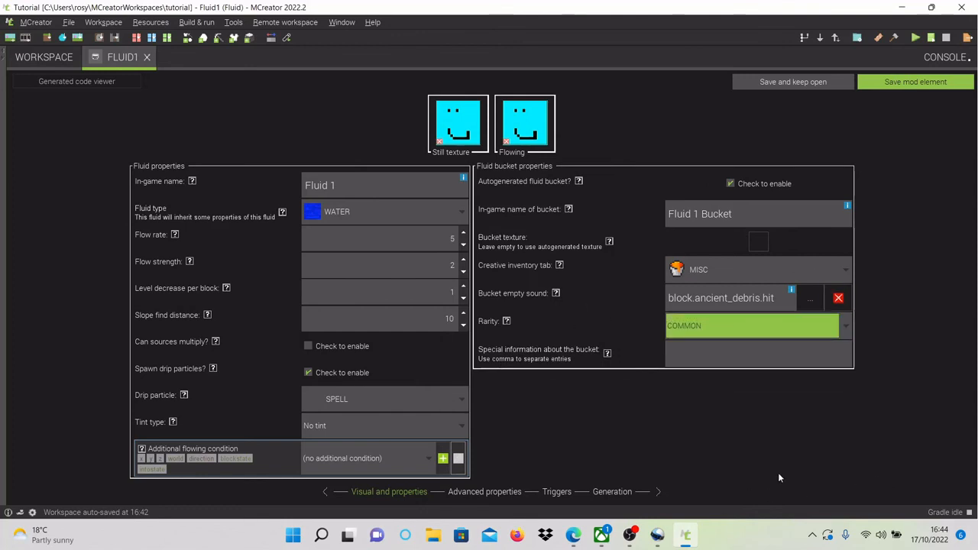
# Step: Set the rarity of lakes to 10 in the fluid's generation settings
pyautogui.click(489, 492)
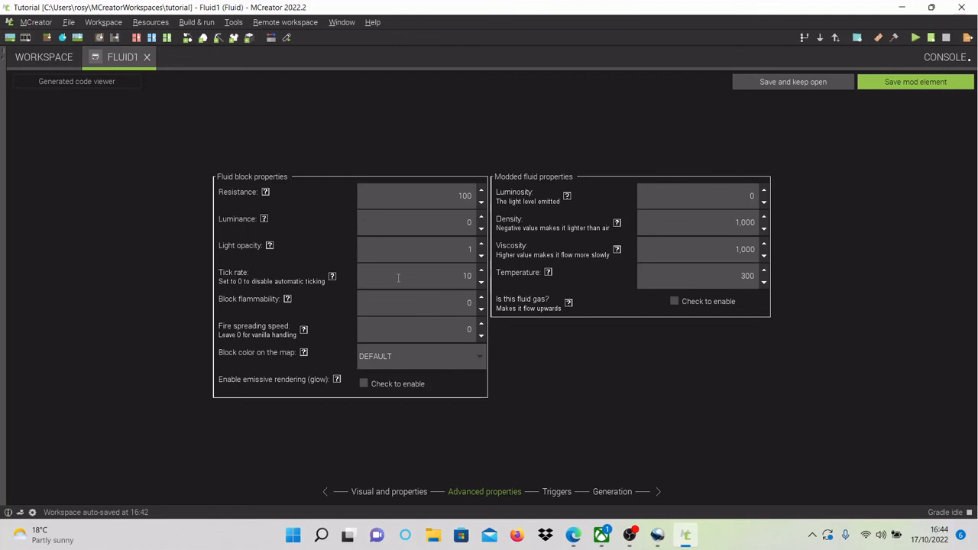
pyautogui.click(569, 493)
pyautogui.click(604, 493)
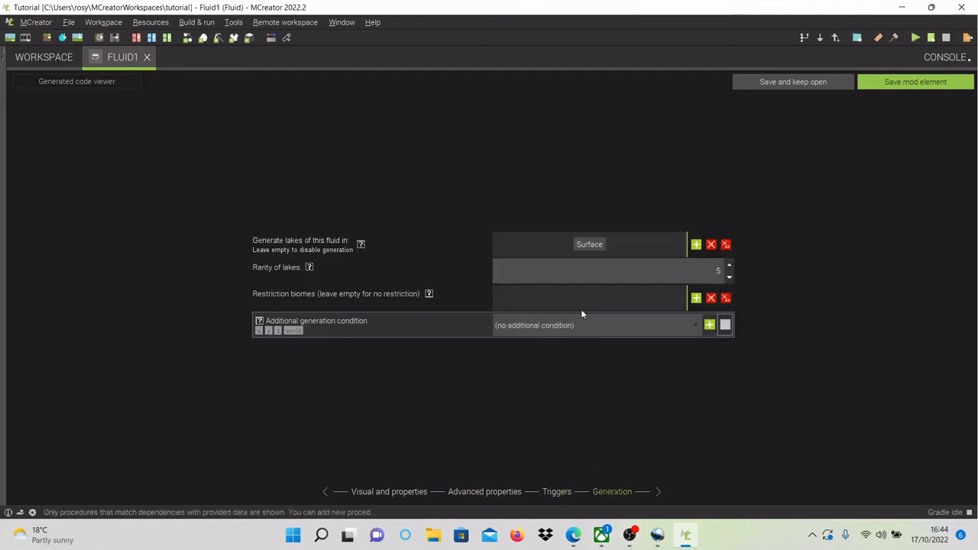
pyautogui.click(730, 266)
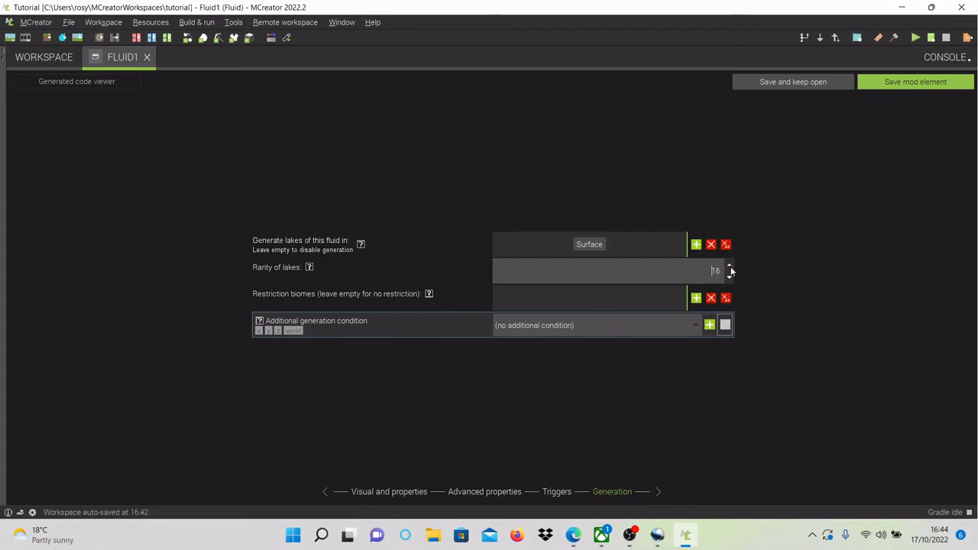
pyautogui.click(729, 278)
# Step: Add the End and Nether dimensions to the list where lakes of this fluid generate
pyautogui.click(696, 244)
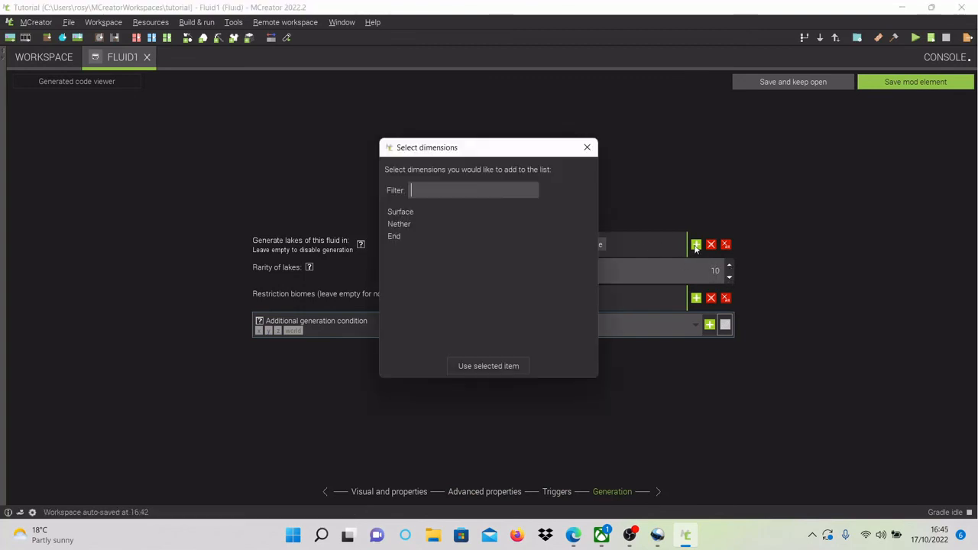
pyautogui.click(418, 236)
pyautogui.click(516, 366)
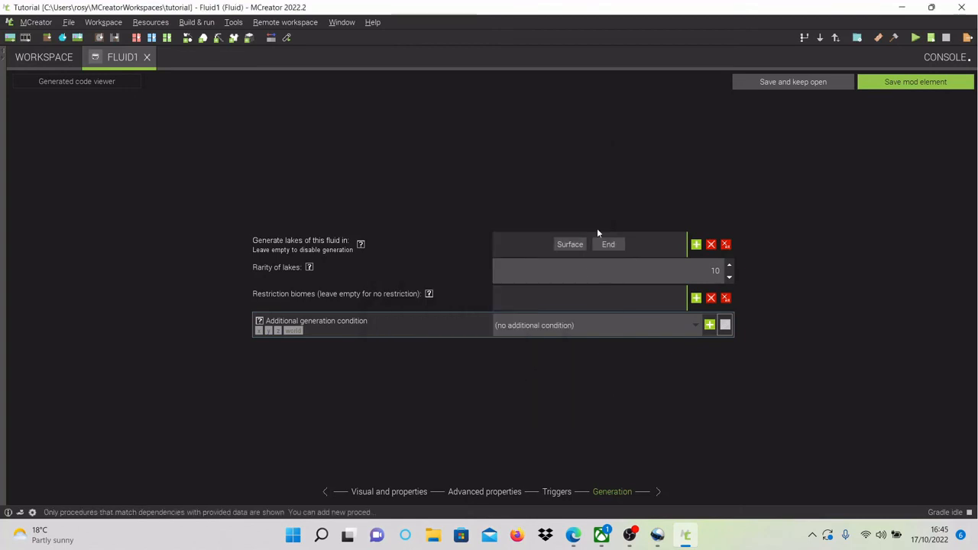
pyautogui.click(696, 245)
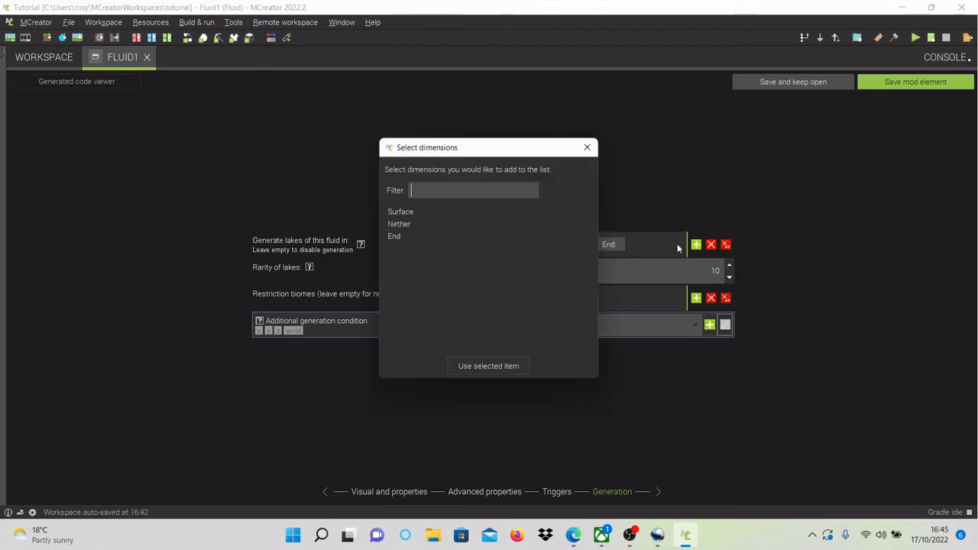
pyautogui.click(418, 224)
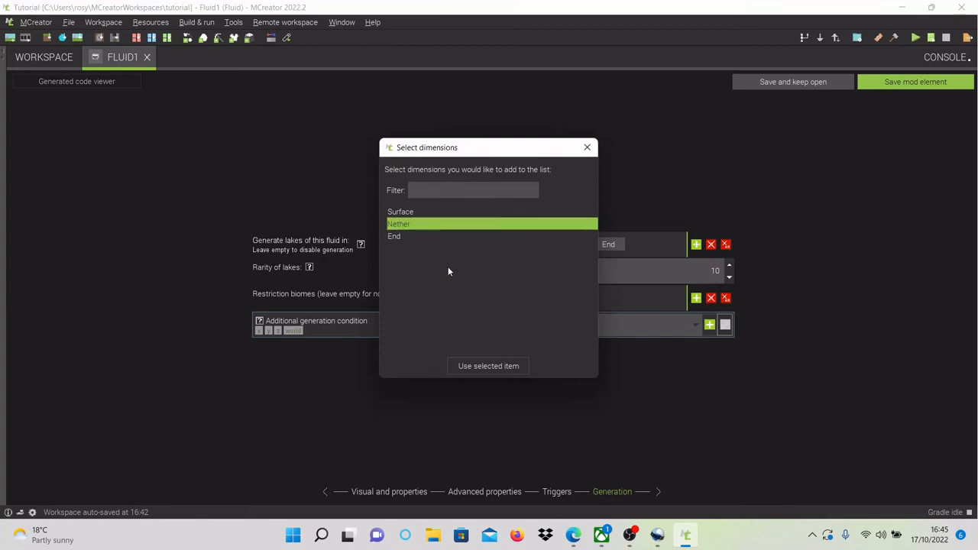
pyautogui.click(504, 365)
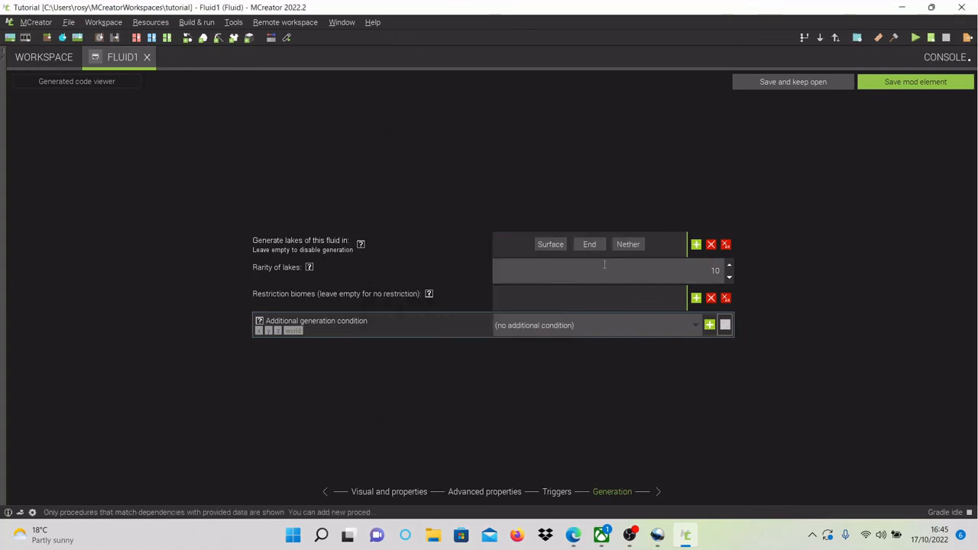
# Step: Add the Beach biome to the fluid's restriction biomes
pyautogui.click(695, 299)
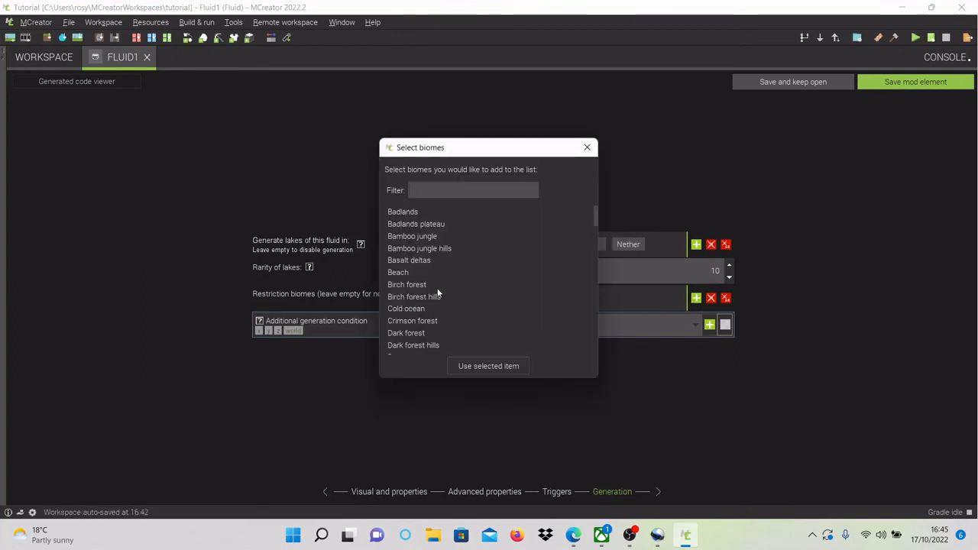
pyautogui.scroll(-1, 394, 239)
pyautogui.scroll(1, 409, 270)
pyautogui.click(410, 261)
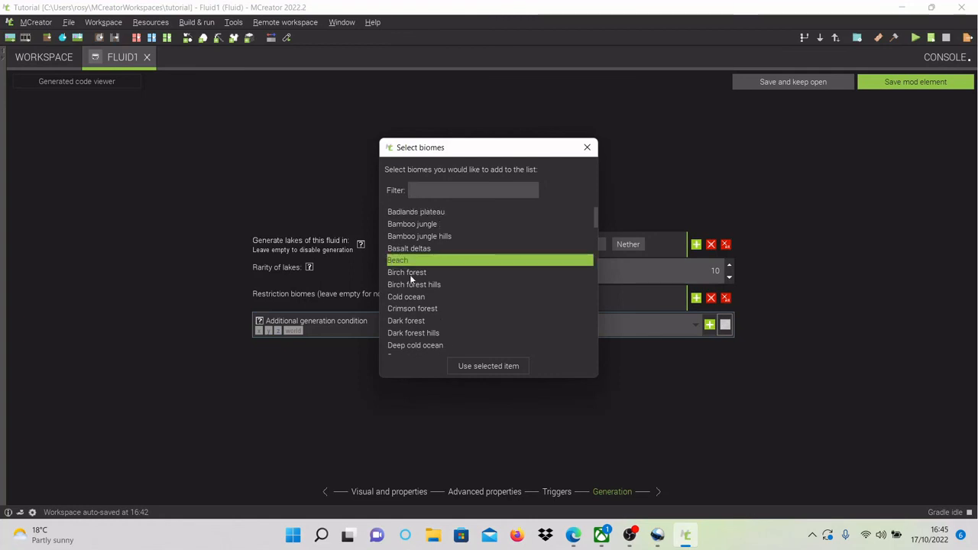
pyautogui.click(467, 366)
pyautogui.click(585, 298)
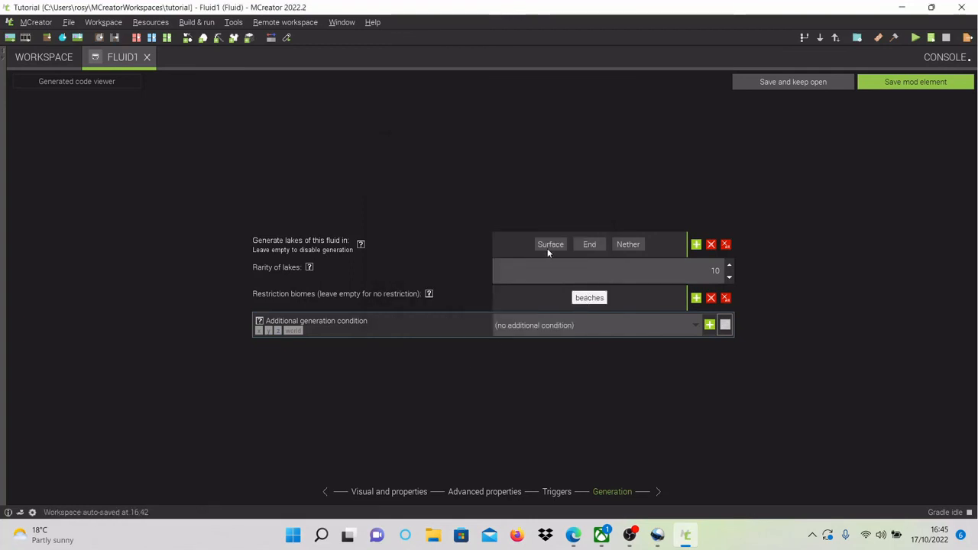
# Step: Add the Small End islands biome to the fluid's restriction biomes
pyautogui.click(695, 298)
pyautogui.click(451, 188)
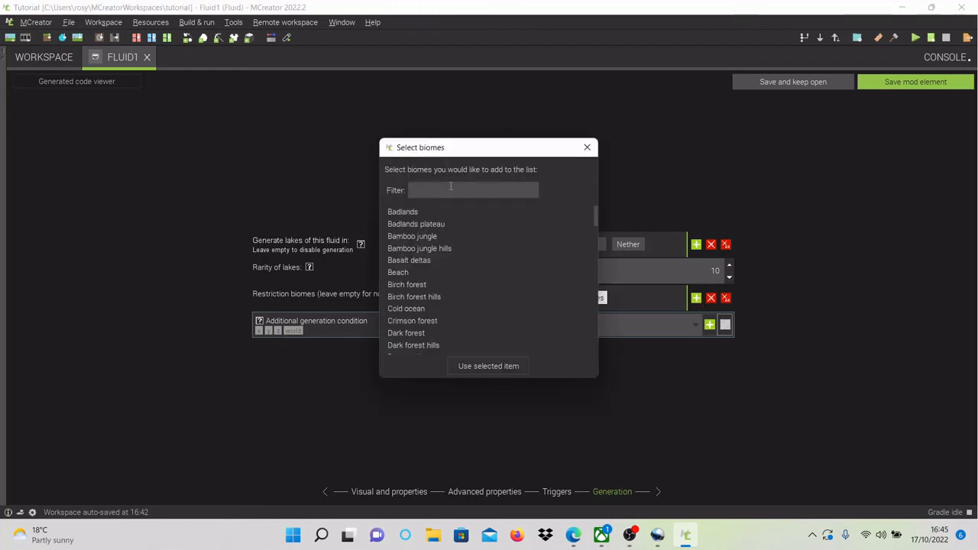
pyautogui.write('end')
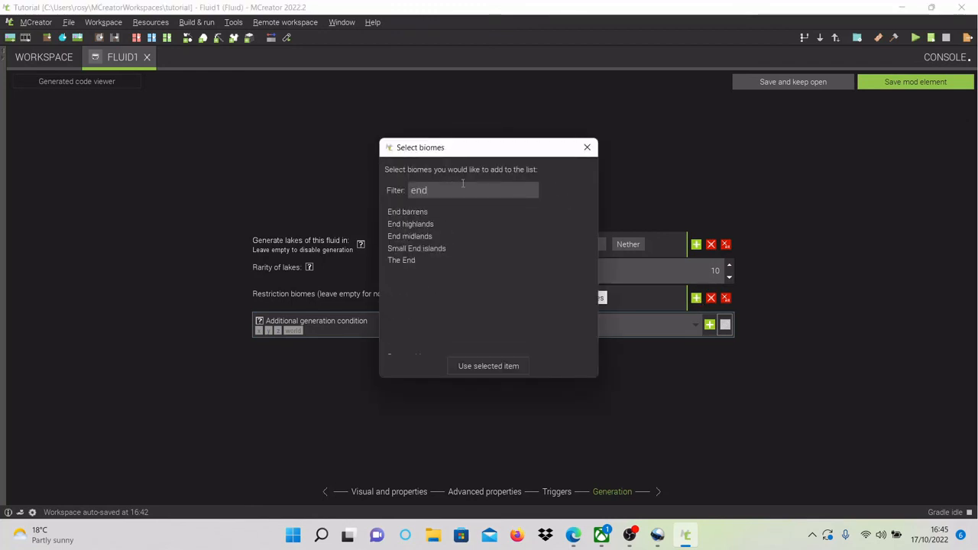
pyautogui.click(430, 236)
pyautogui.click(436, 252)
pyautogui.click(479, 363)
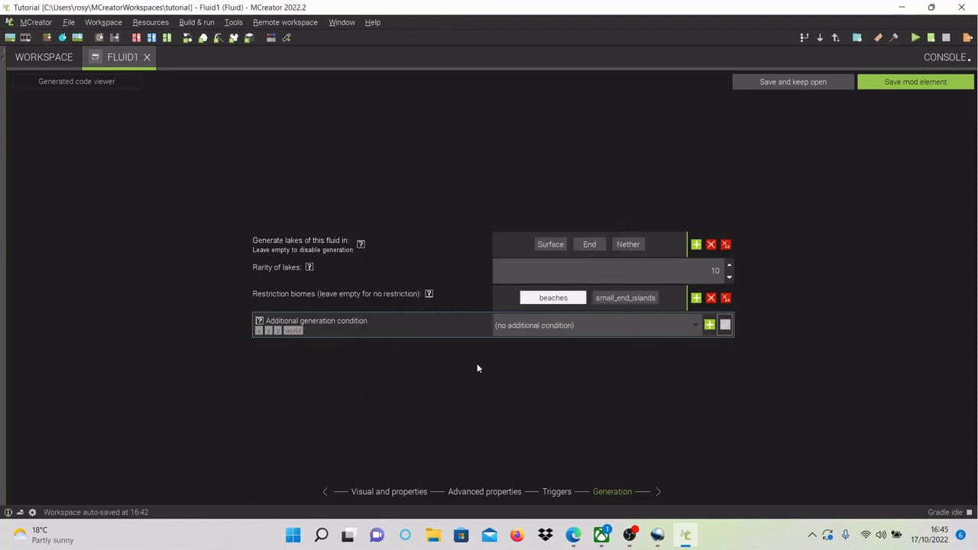
# Step: Add the Nether wastes biome to the fluid's restriction biomes and save the fluid mod element
pyautogui.click(696, 298)
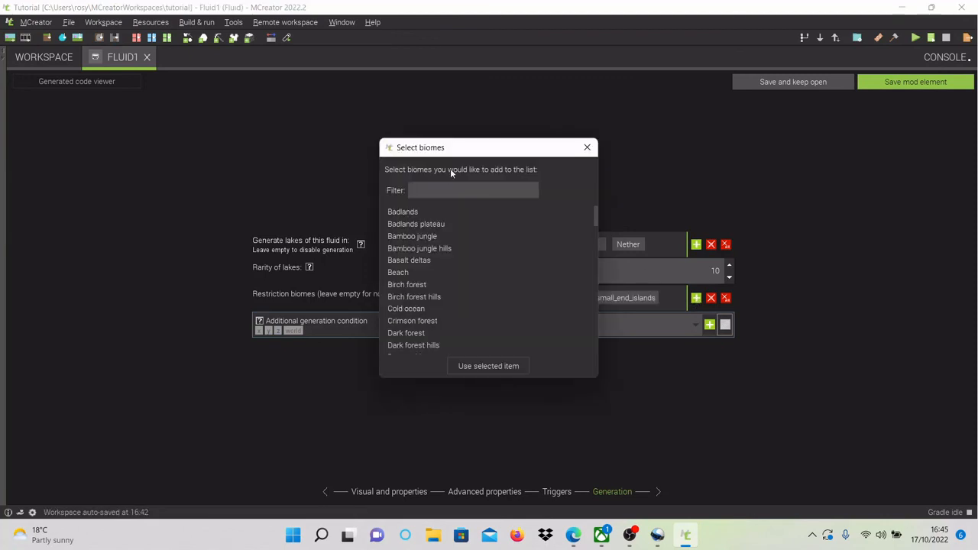
pyautogui.write('neth')
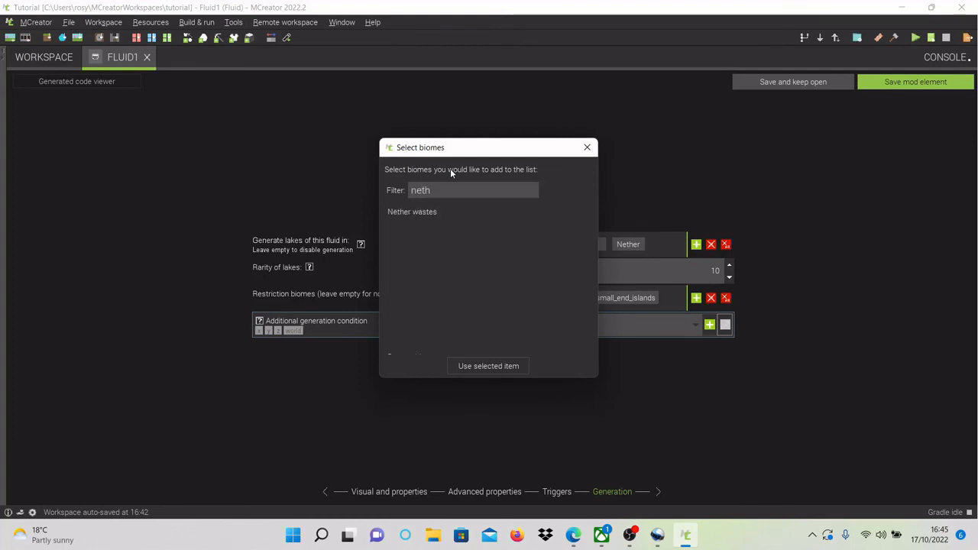
pyautogui.click(452, 214)
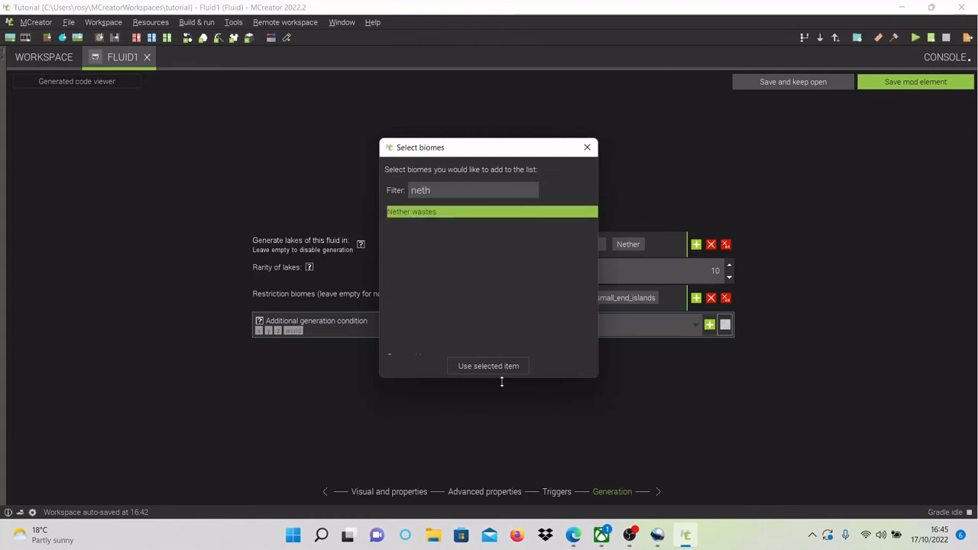
pyautogui.click(518, 363)
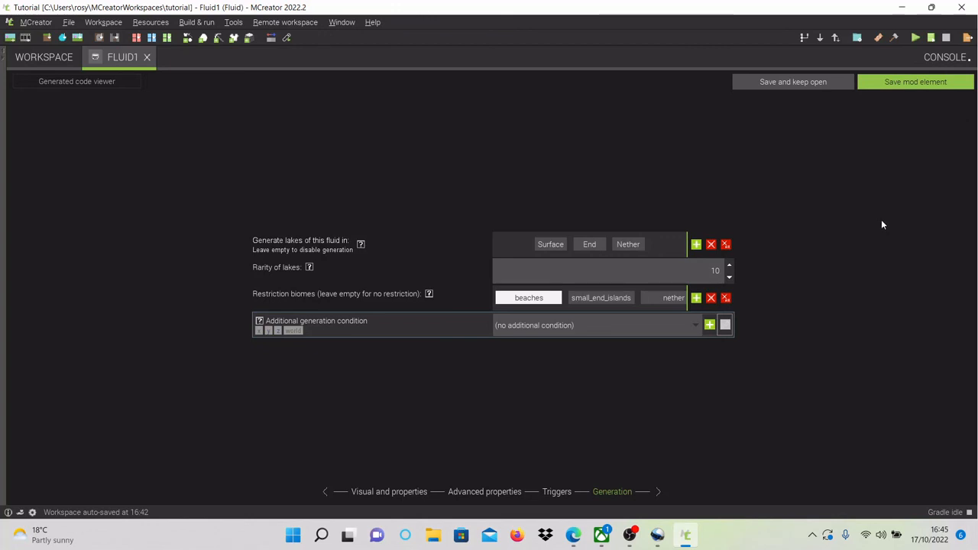
pyautogui.click(951, 81)
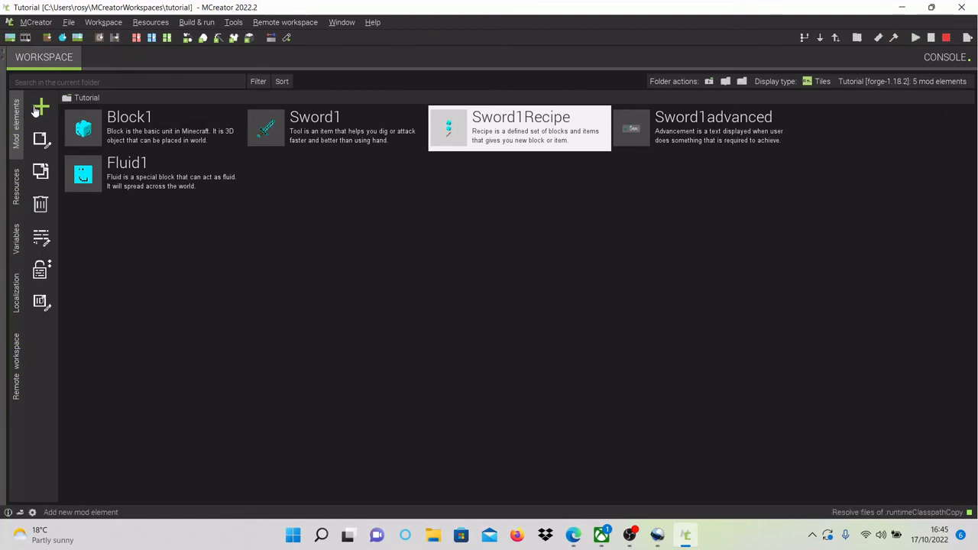
pyautogui.click(40, 105)
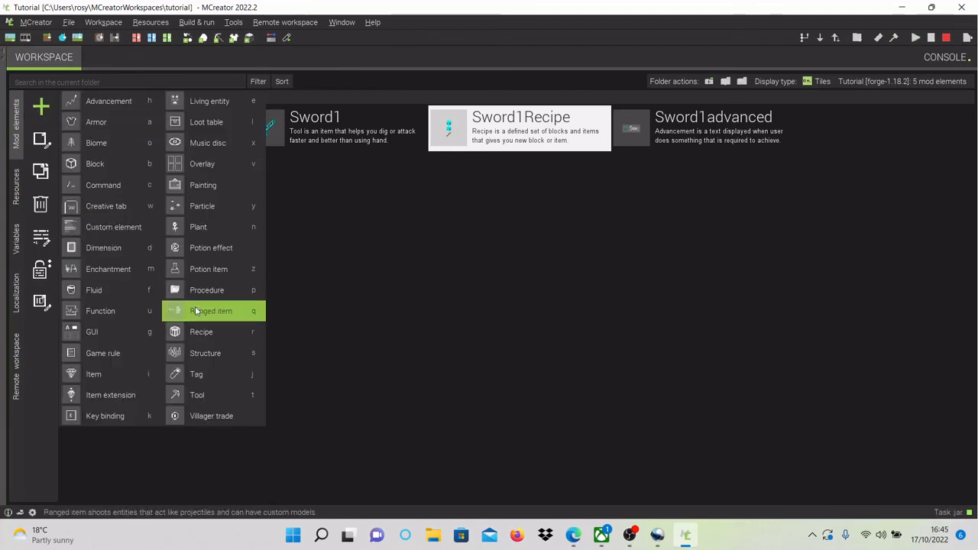
pyautogui.click(631, 359)
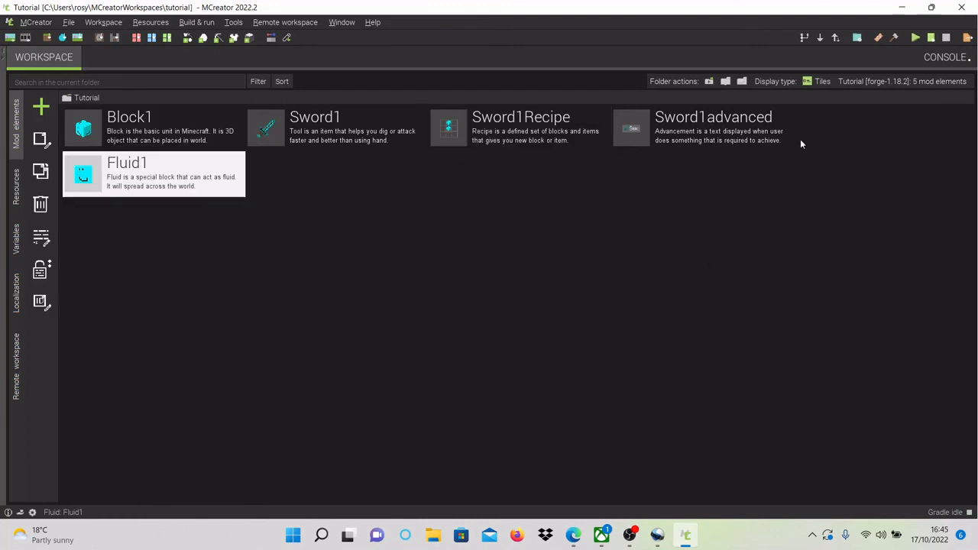